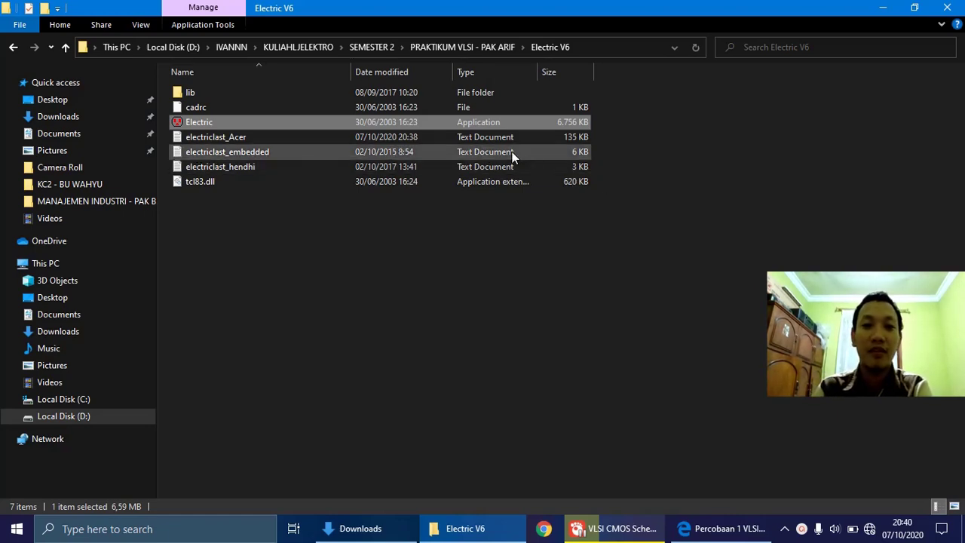
- Launch Electric and create a new library named "perc1_" followed by the author's first name
double_click(396, 119)
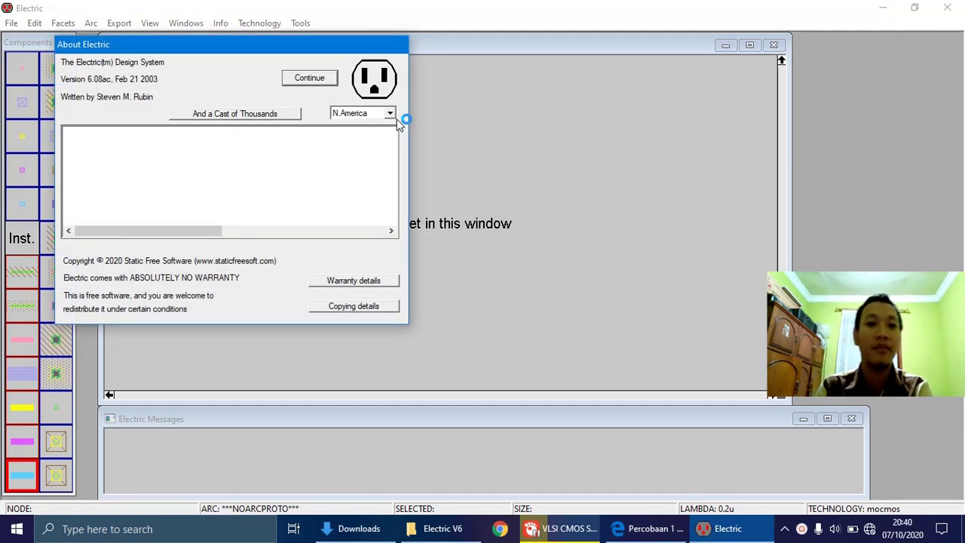
click(303, 77)
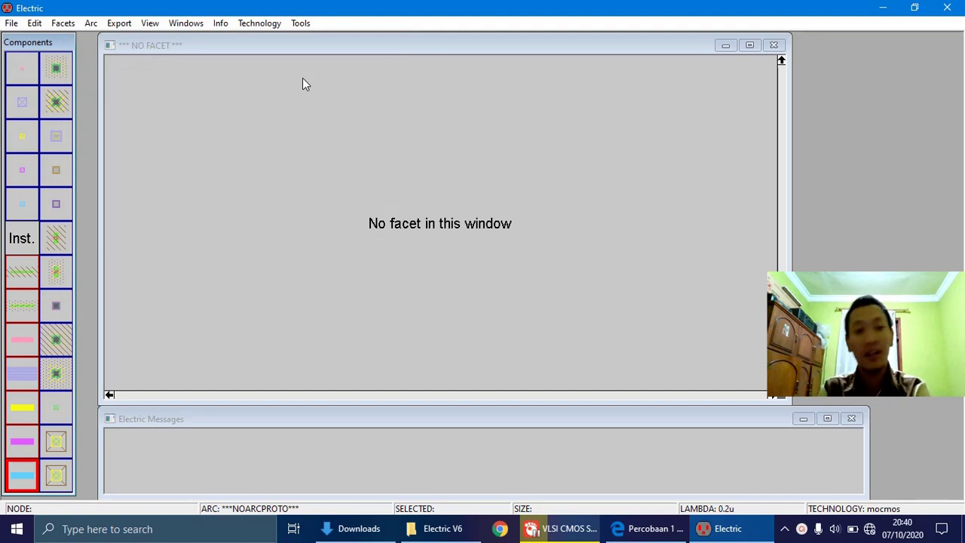
click(9, 24)
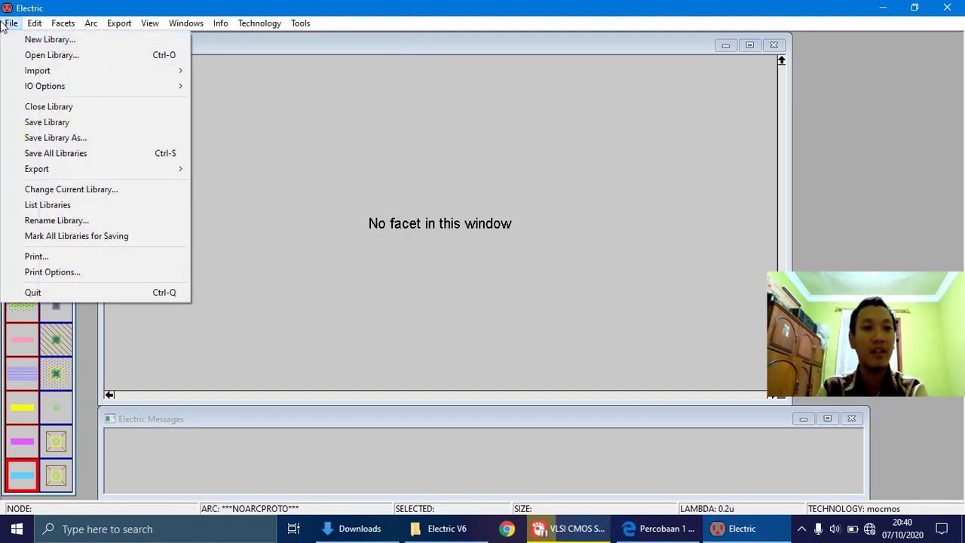
click(45, 39)
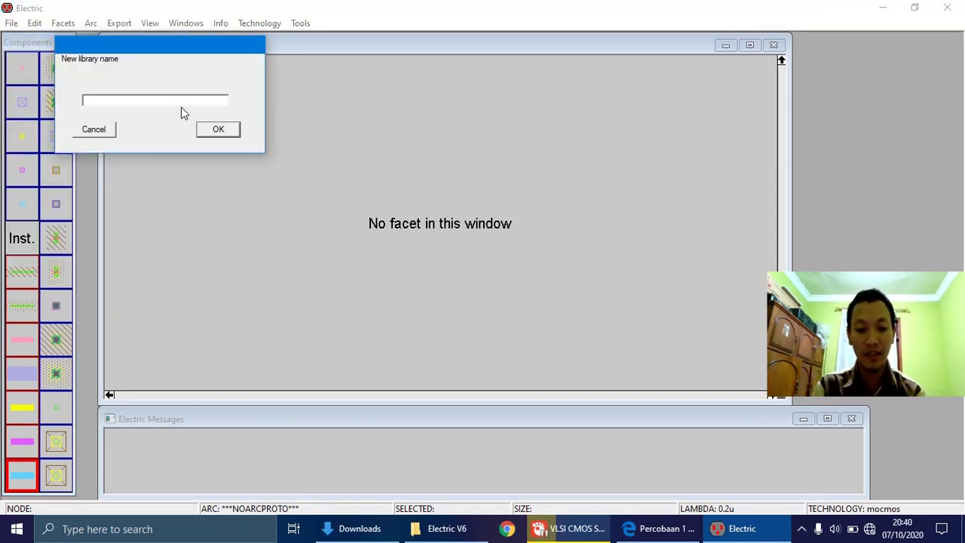
text(perc)
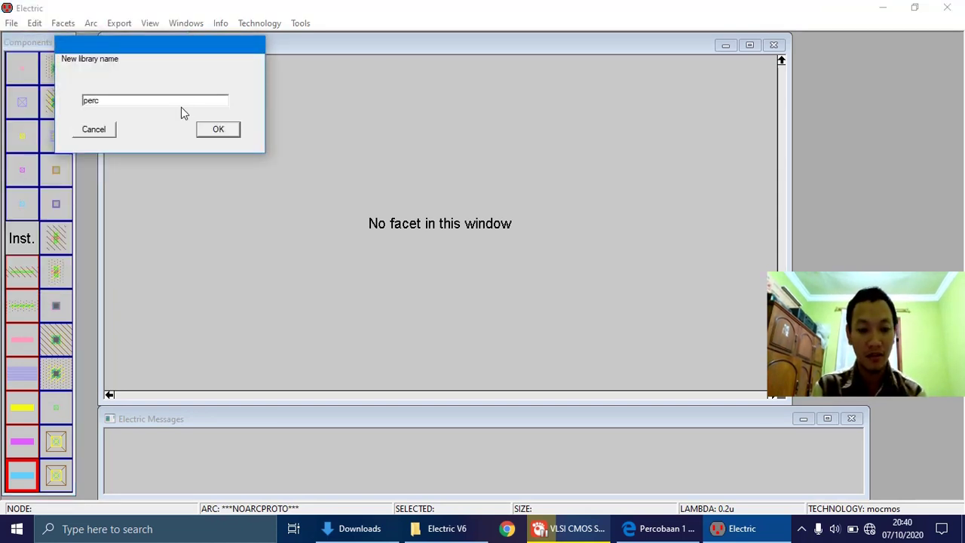
text(1_i)
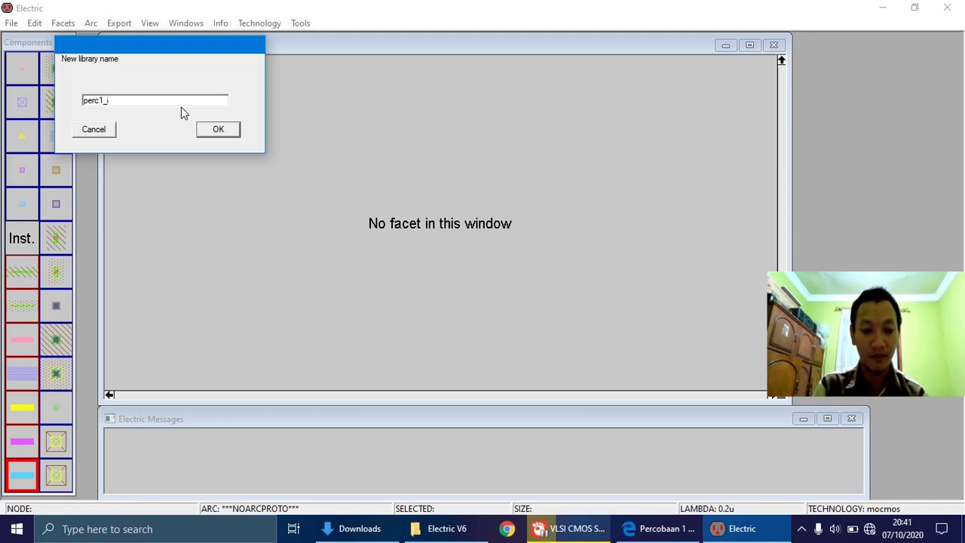
text(van)
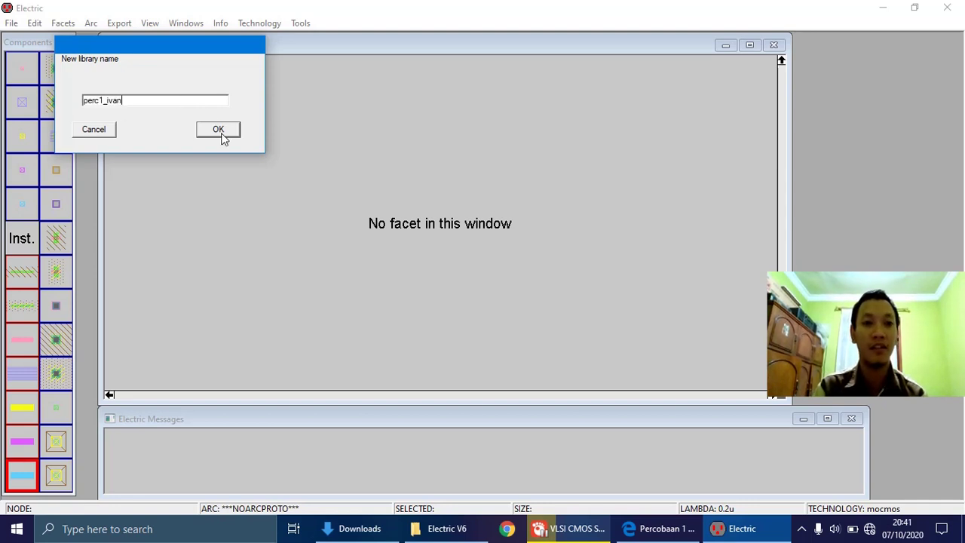
click(222, 134)
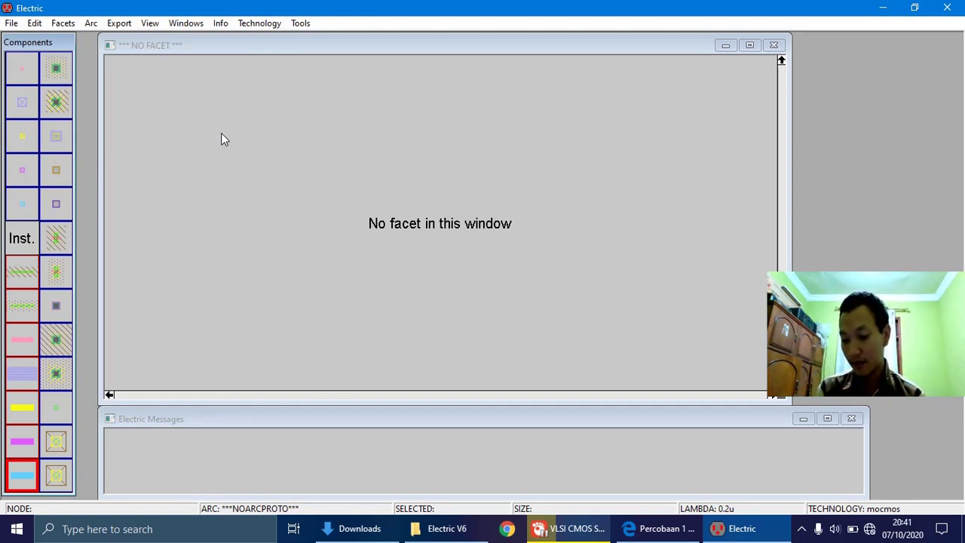
- Create a new facet named nand3input with the schematic view in the new library
click(63, 23)
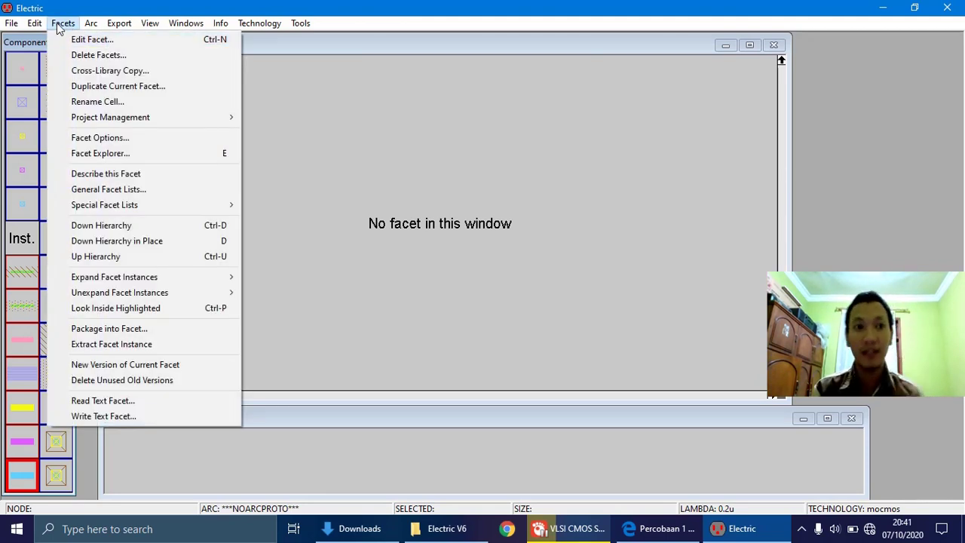
mouse_move(45, 23)
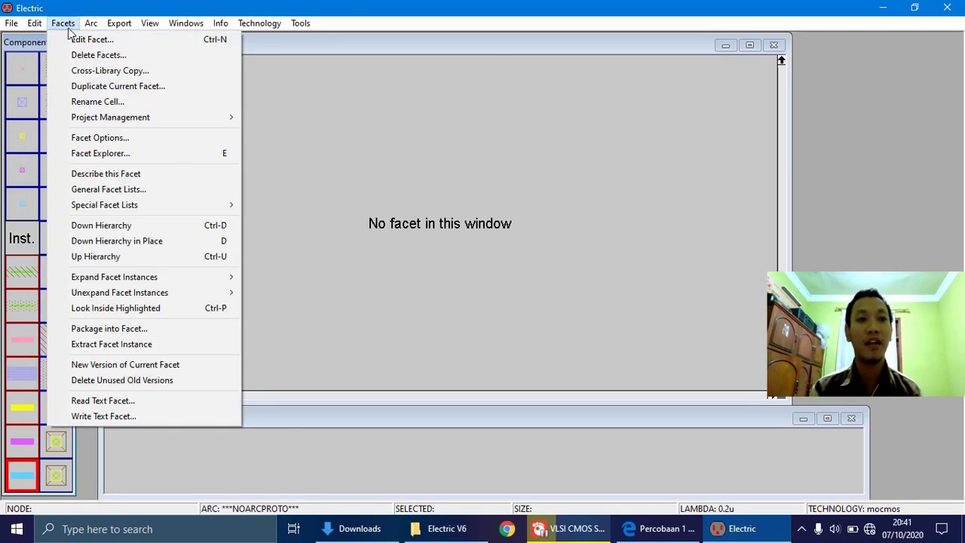
click(67, 39)
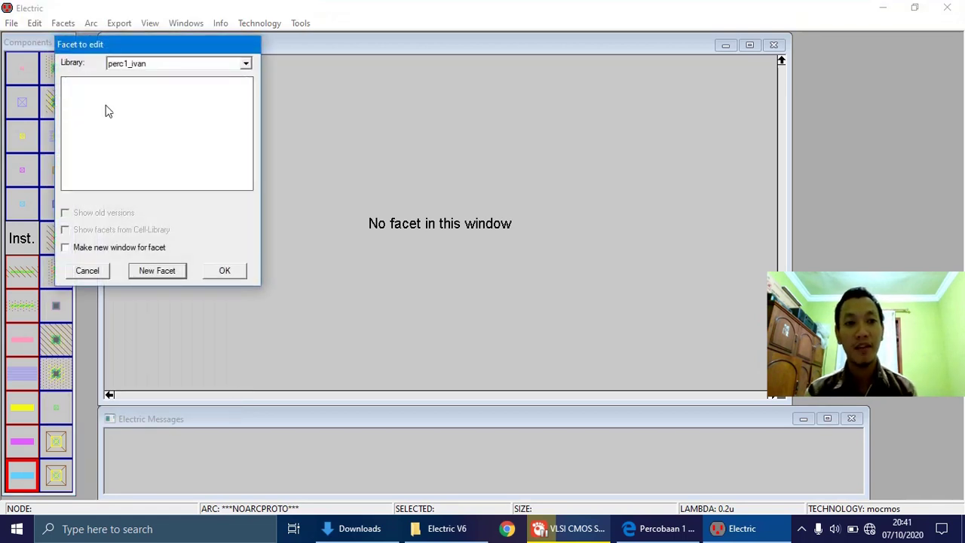
click(158, 271)
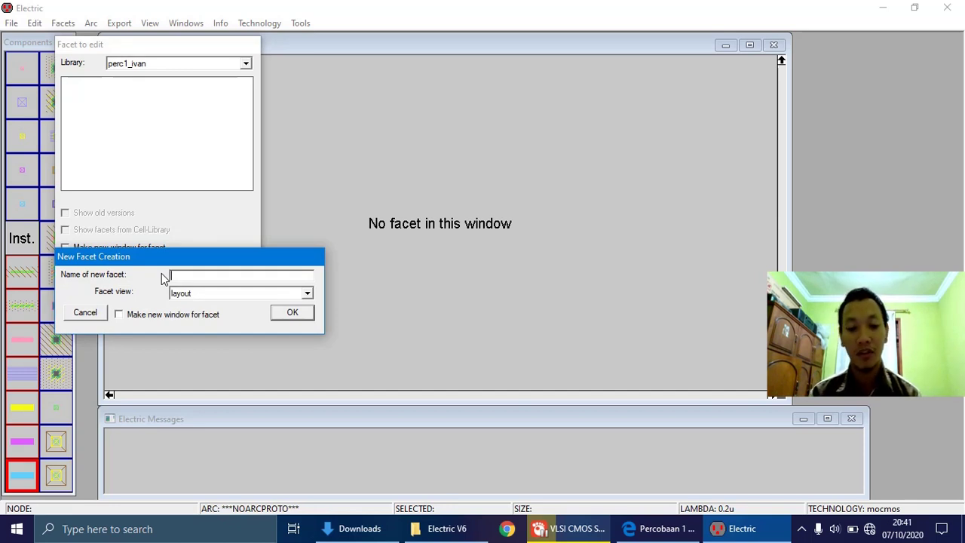
text(nand)
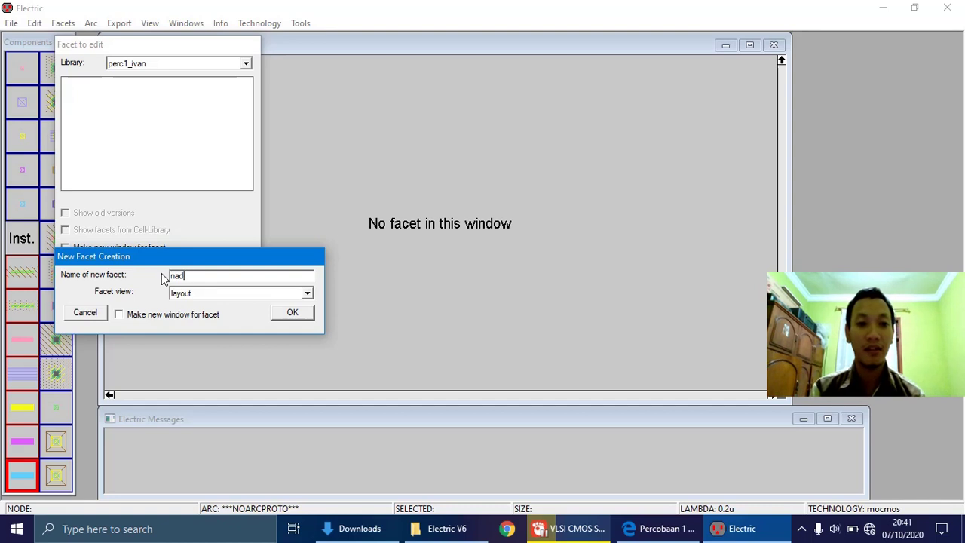
text(3i)
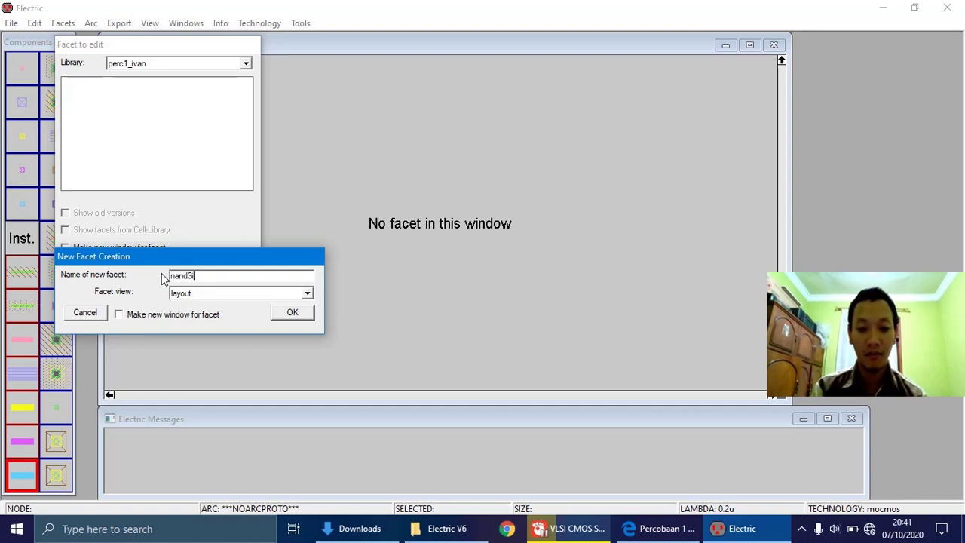
text(nput)
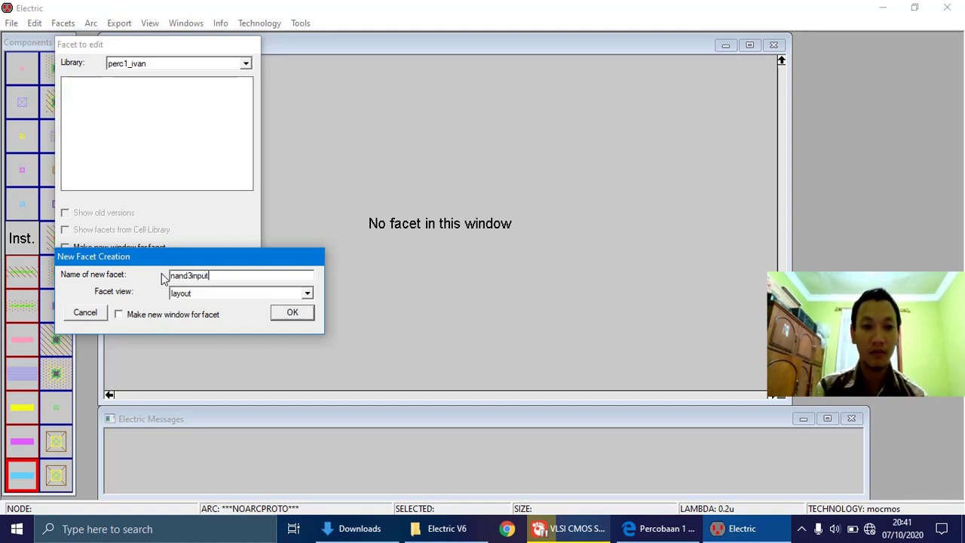
click(254, 301)
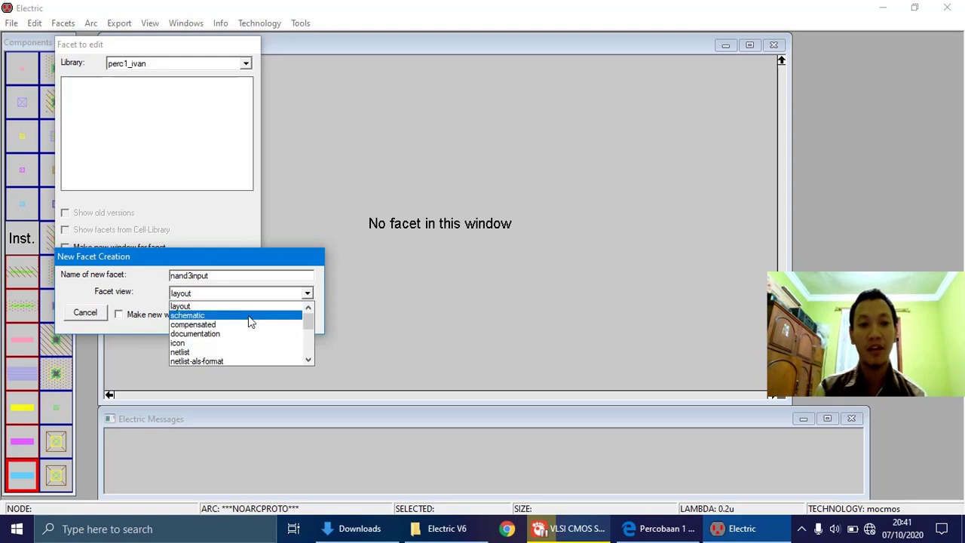
click(251, 317)
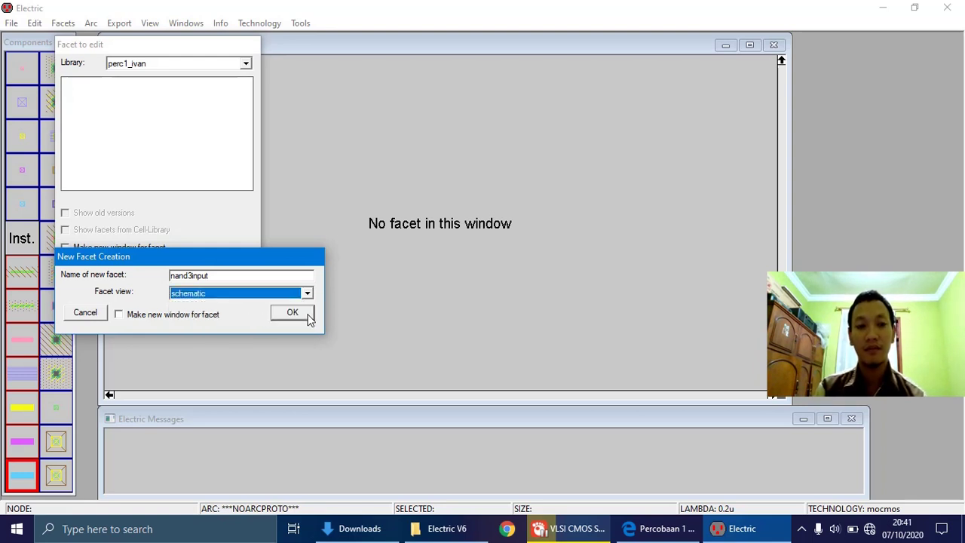
click(293, 313)
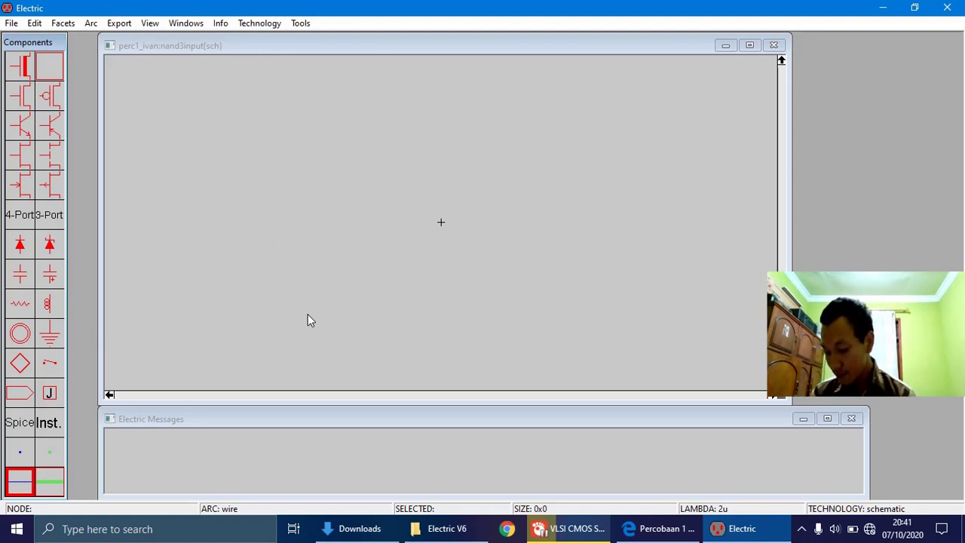
- Turn on the grid in the nand3input schematic window
drag(307, 315, 210, 124)
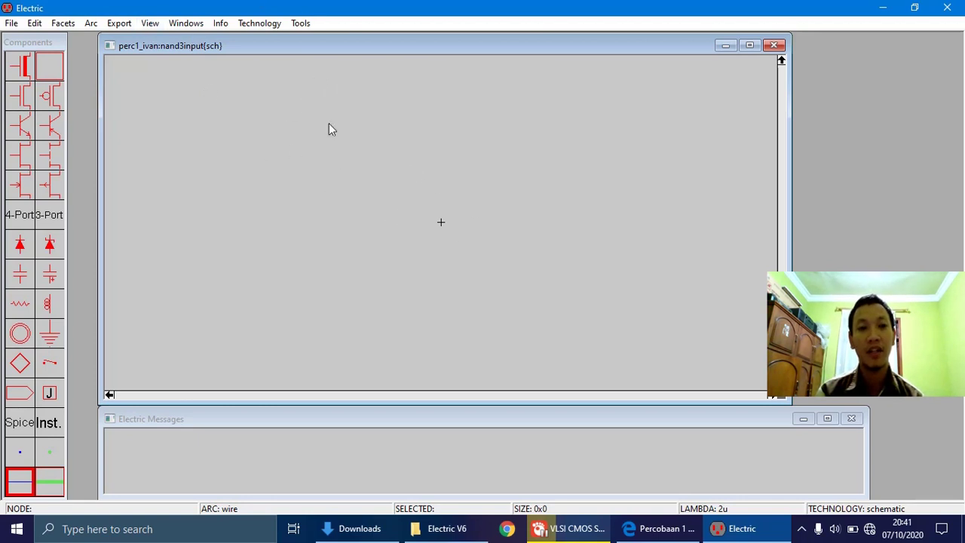
click(151, 24)
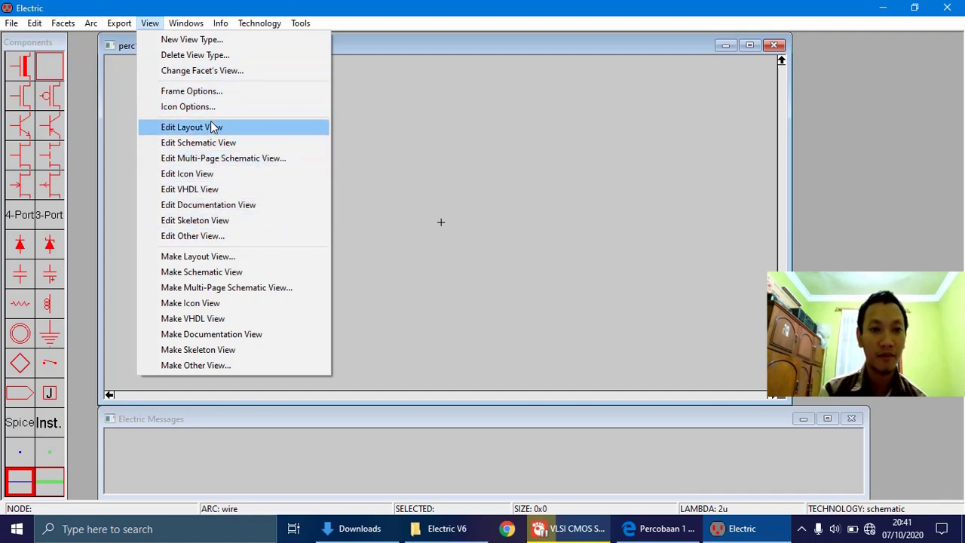
mouse_move(190, 25)
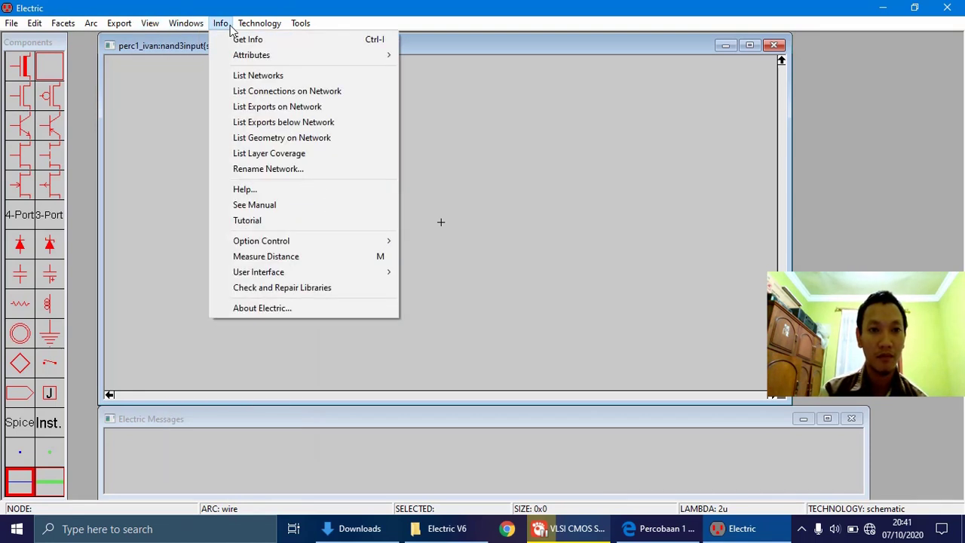
mouse_move(251, 27)
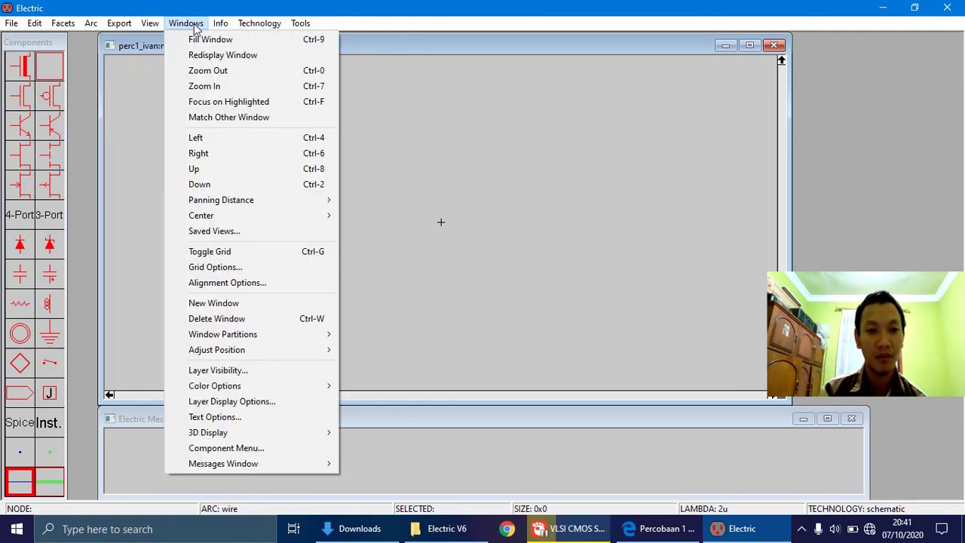
click(221, 253)
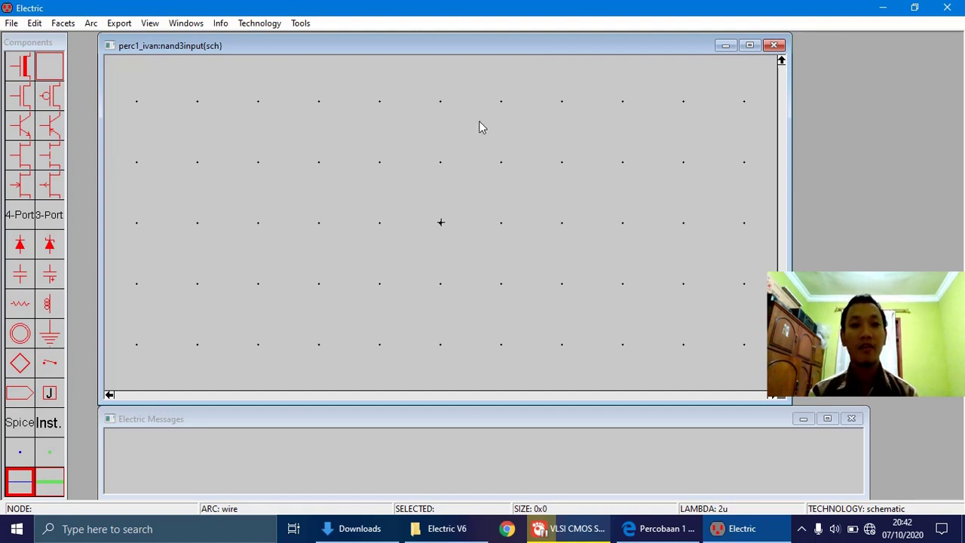
- Set the current technology to "schematic, analog"
click(261, 23)
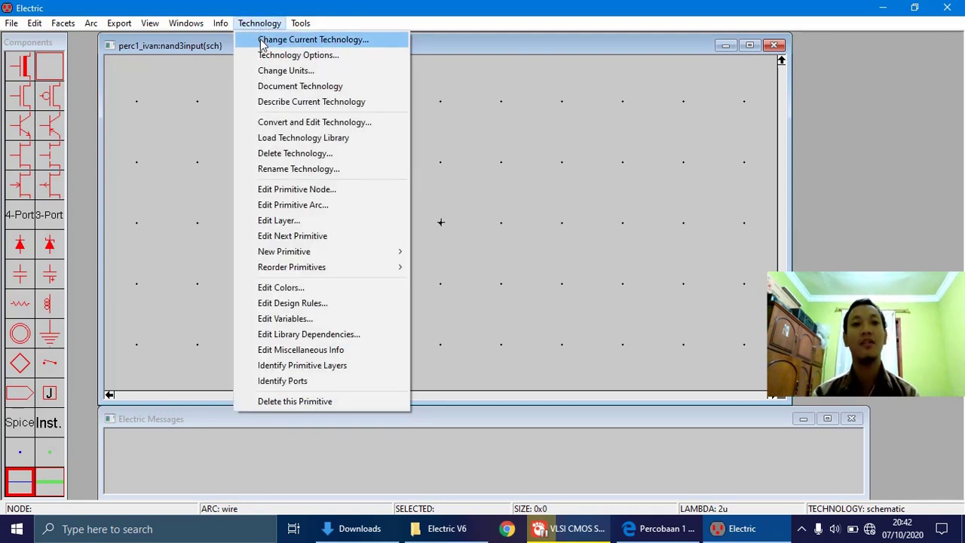
click(262, 46)
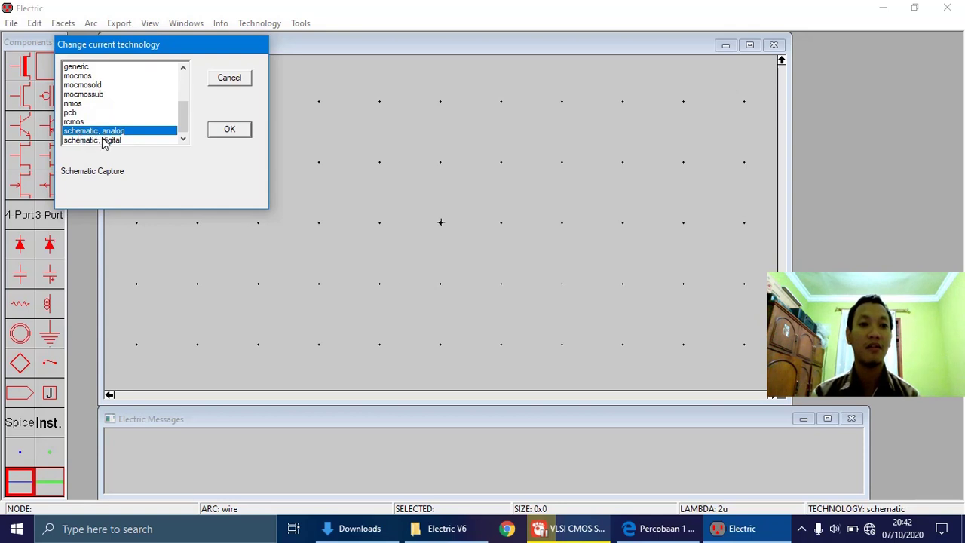
click(228, 131)
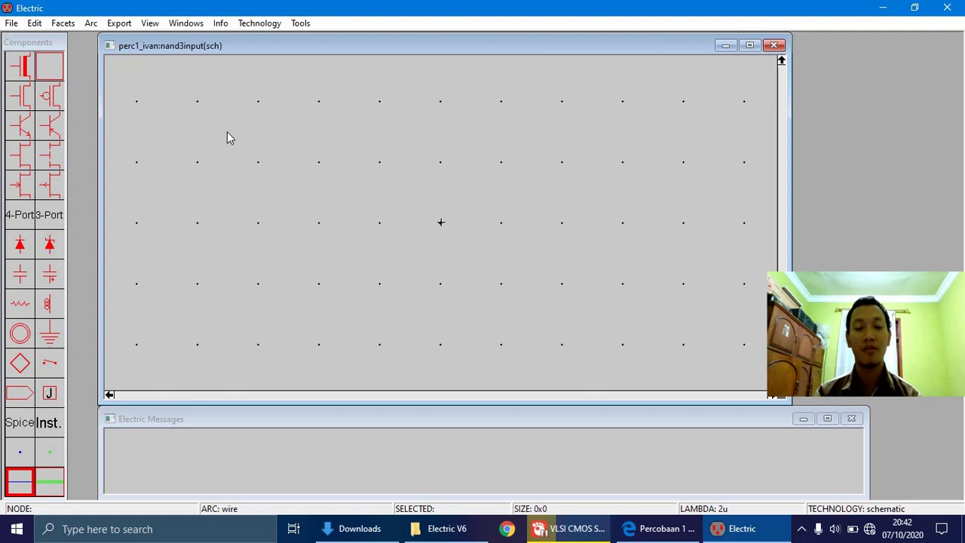
- Place an nMOS transistor in the schematic and move it just beside the origin mark
drag(227, 131, 99, 113)
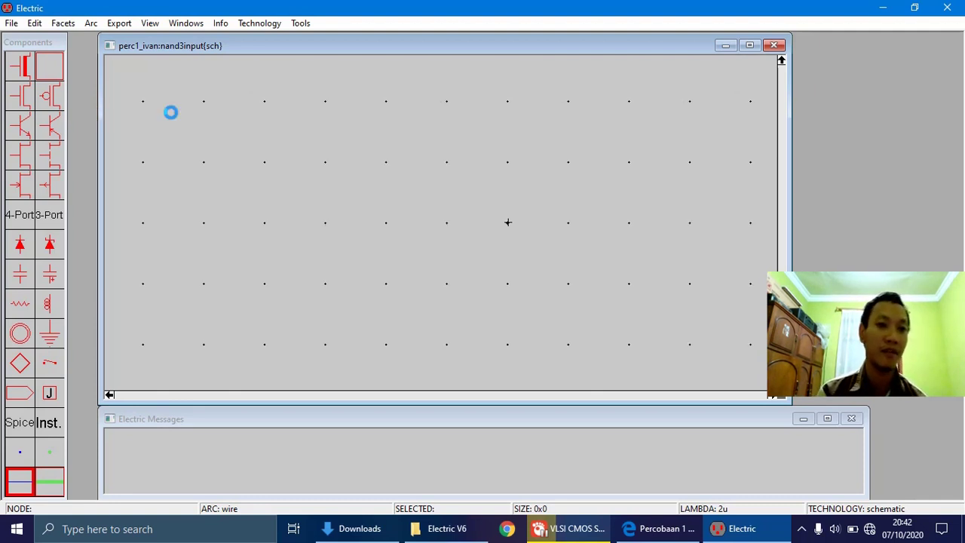
drag(171, 113, 61, 103)
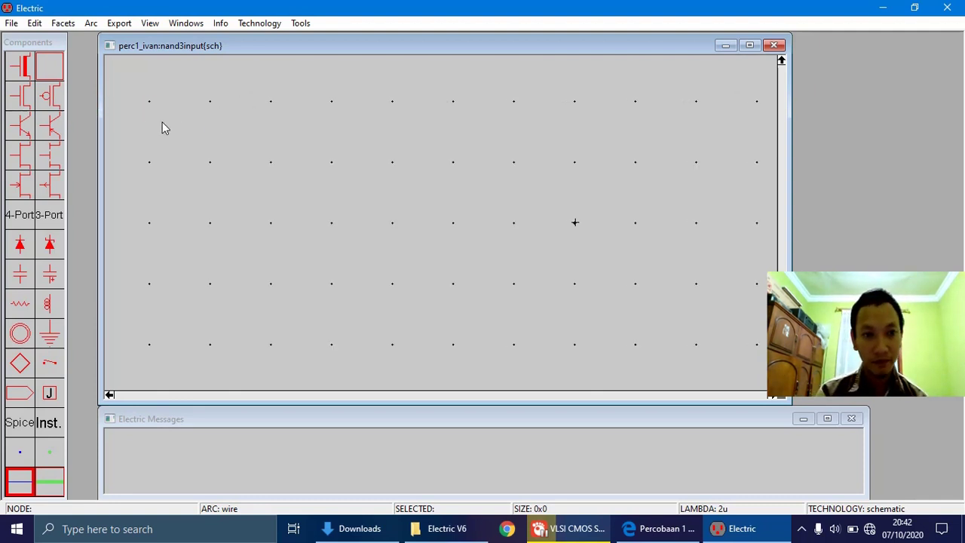
click(33, 101)
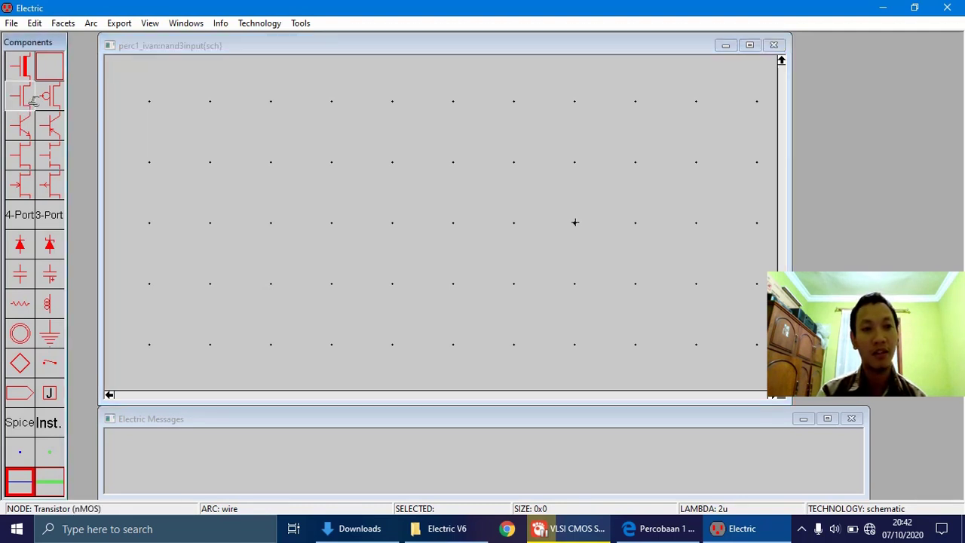
click(380, 195)
drag(379, 195, 242, 60)
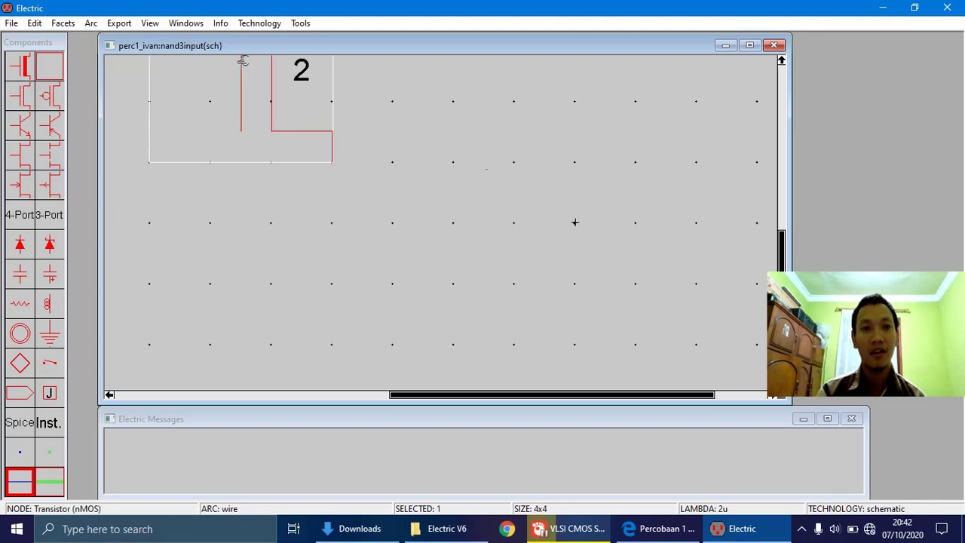
drag(240, 122, 424, 249)
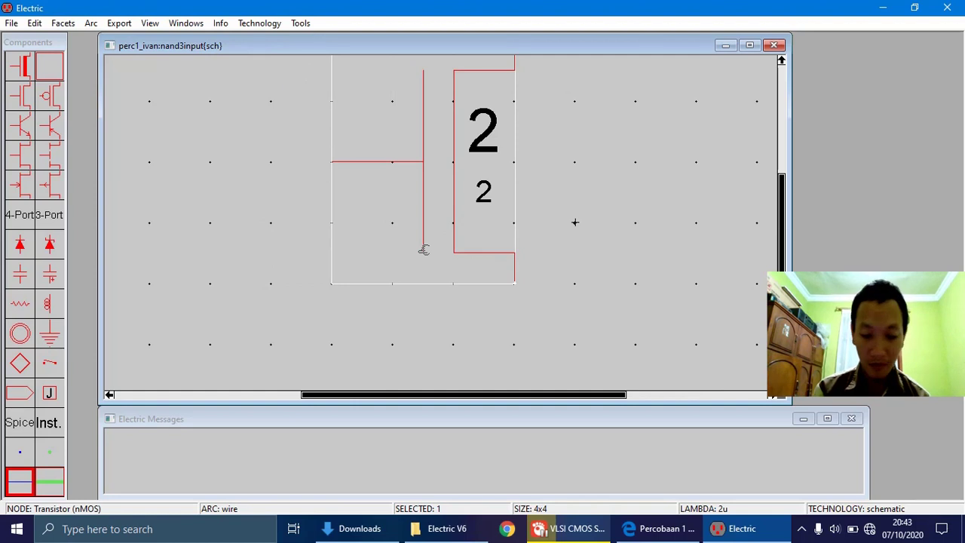
ctrl+scroll(419, 252, down, 1)
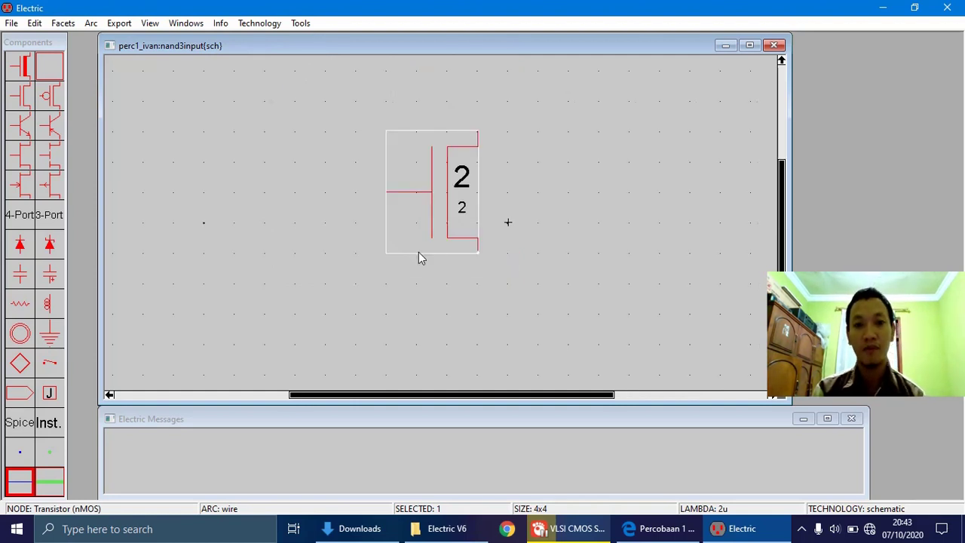
ctrl+scroll(418, 252, down, 1)
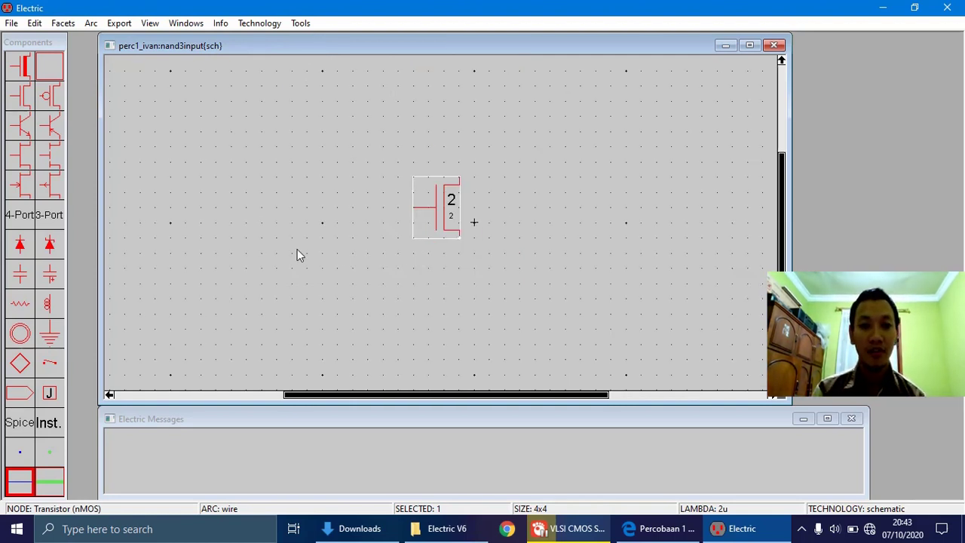
- Place a second nMOS transistor just below the first one
click(25, 90)
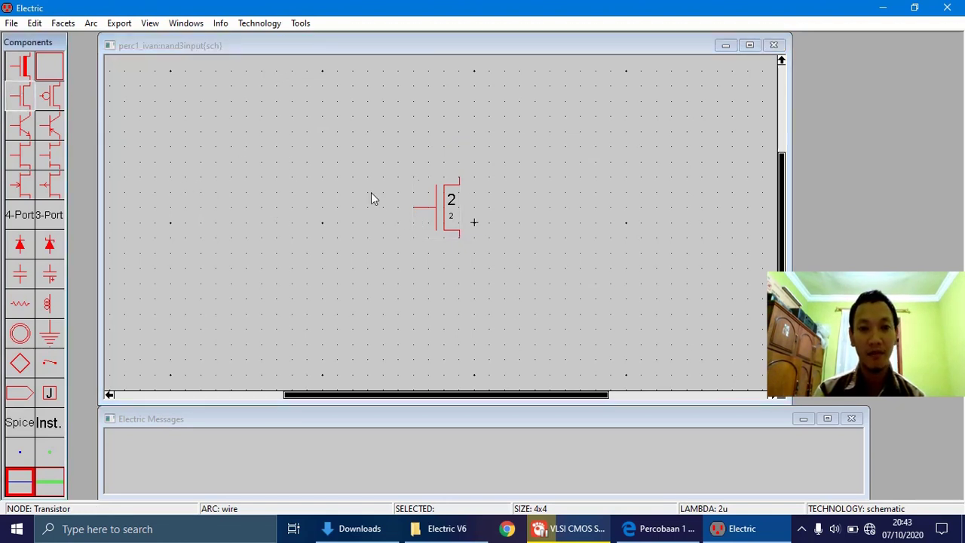
click(443, 284)
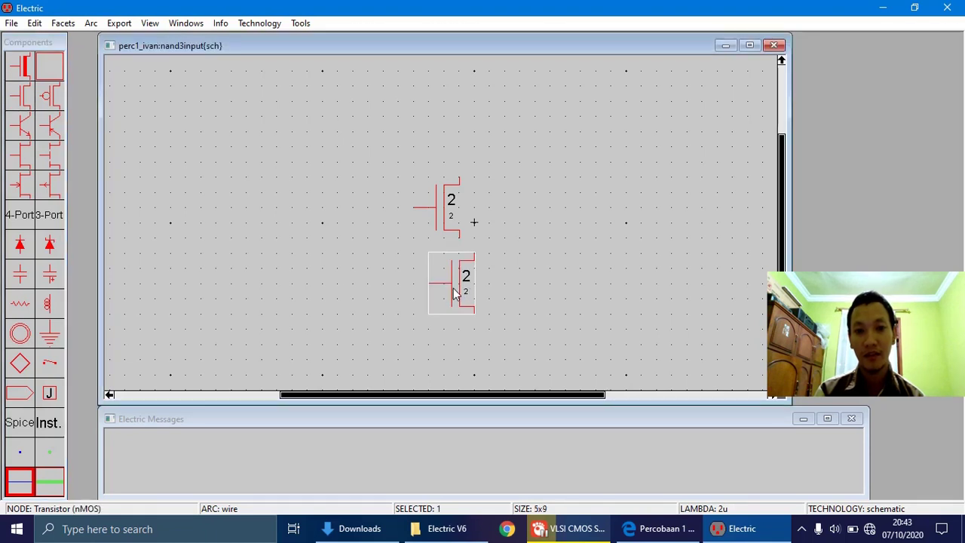
- Place a third nMOS transistor in the schematic just below the second one
click(439, 340)
right_click(439, 340)
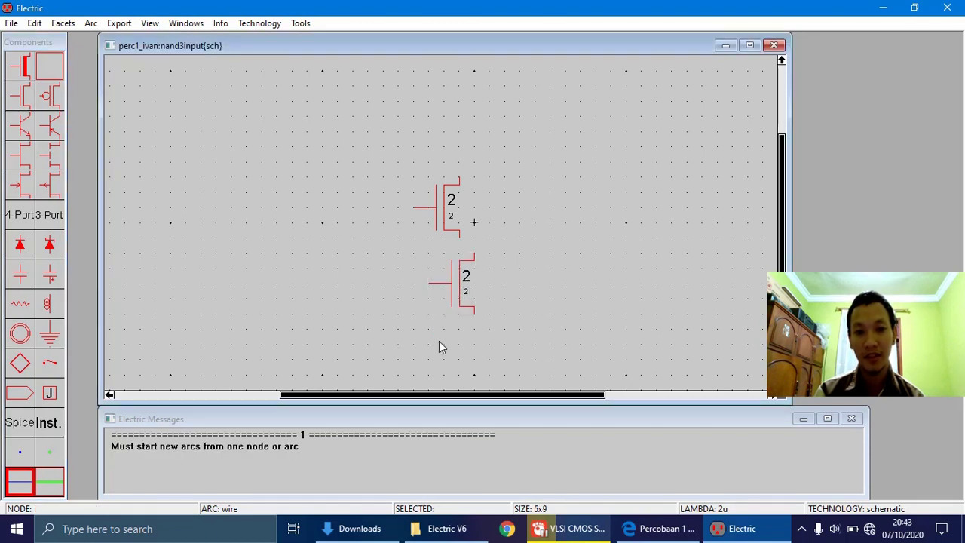
click(21, 95)
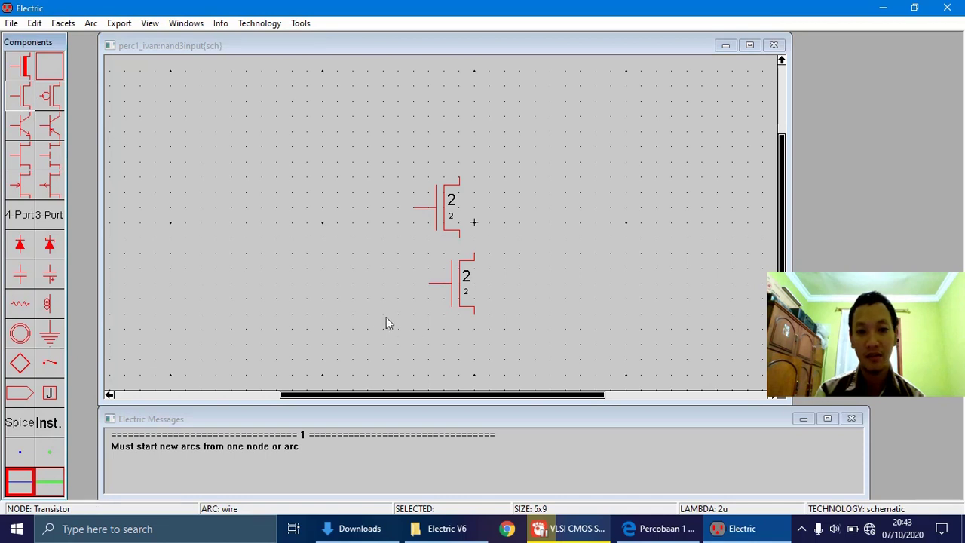
click(462, 344)
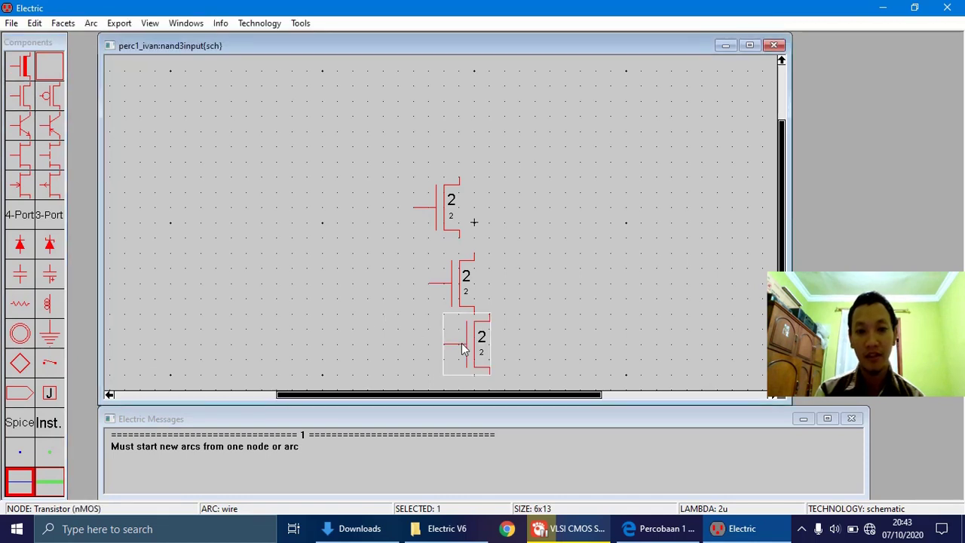
- Align the second and third nMOS transistors in one vertical column directly under the first
click(454, 210)
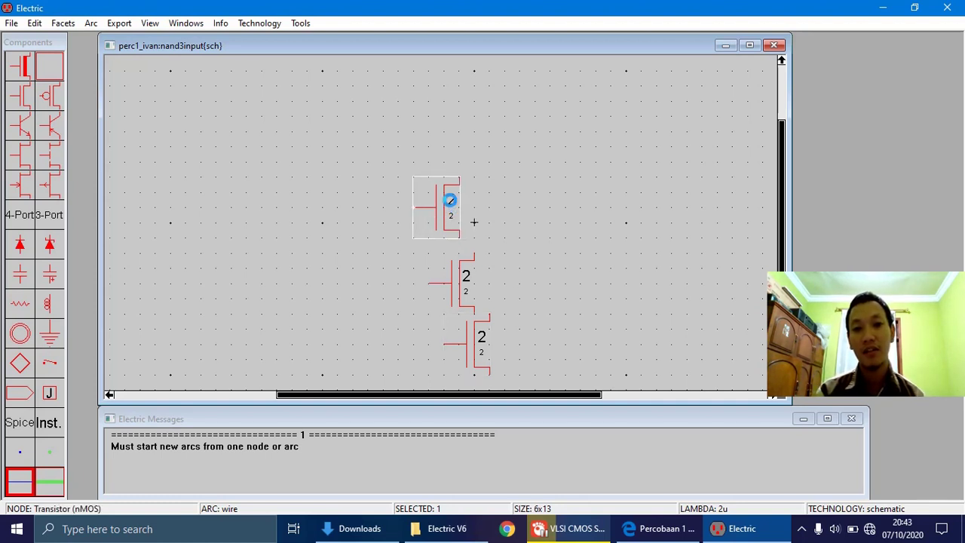
drag(462, 285, 448, 280)
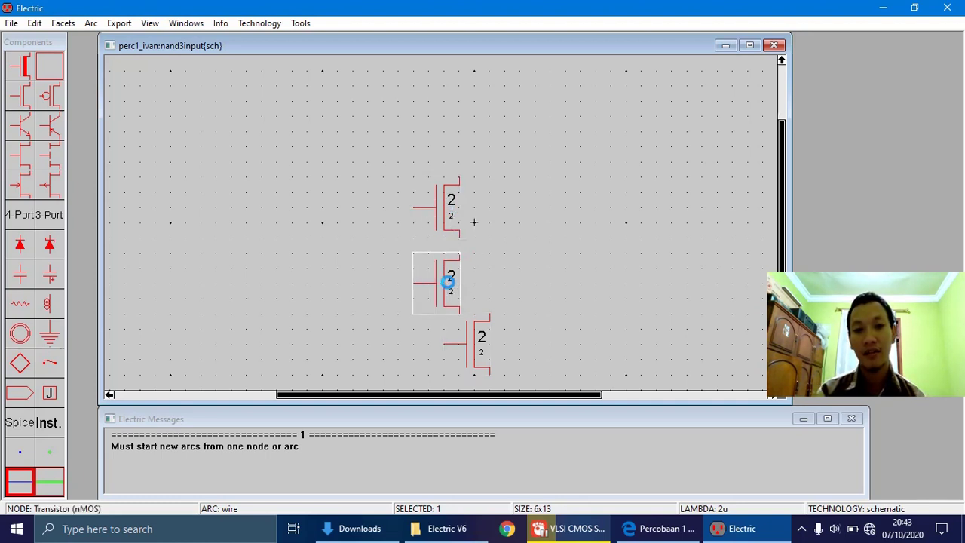
drag(471, 345, 451, 357)
- Space the three nMOS transistors evenly in their column by lowering the two lower ones, leaving two grid spaces between neighbours
key(ctrl+0)
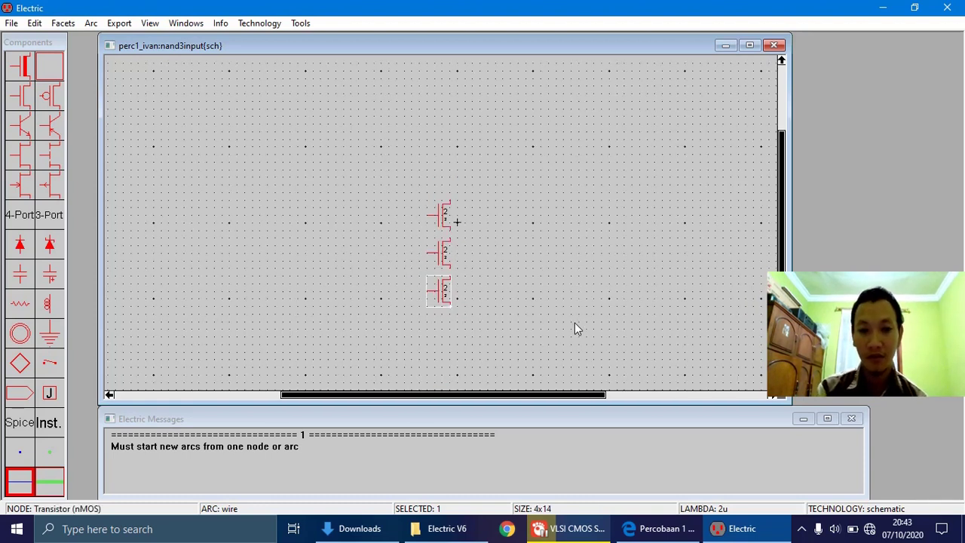
key(ctrl+7)
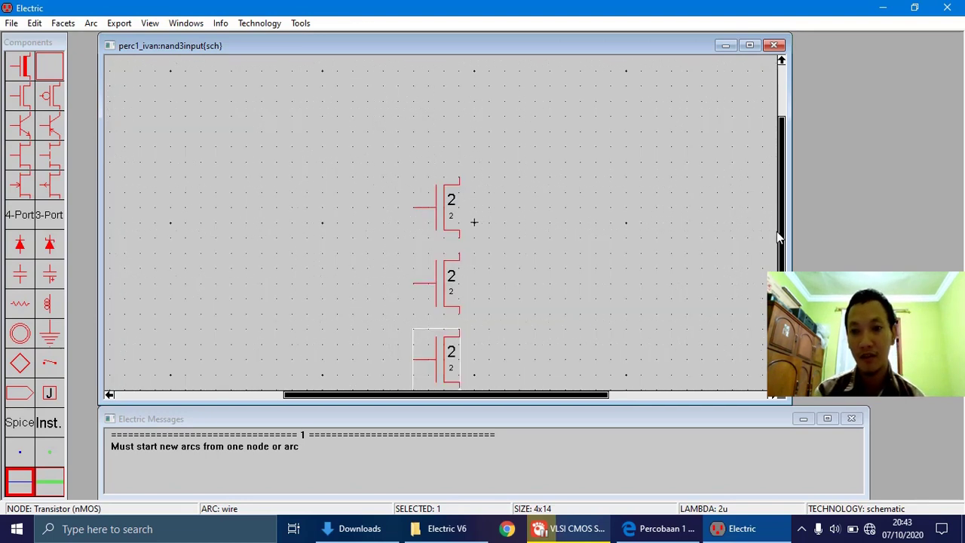
scroll(780, 238, down, 2)
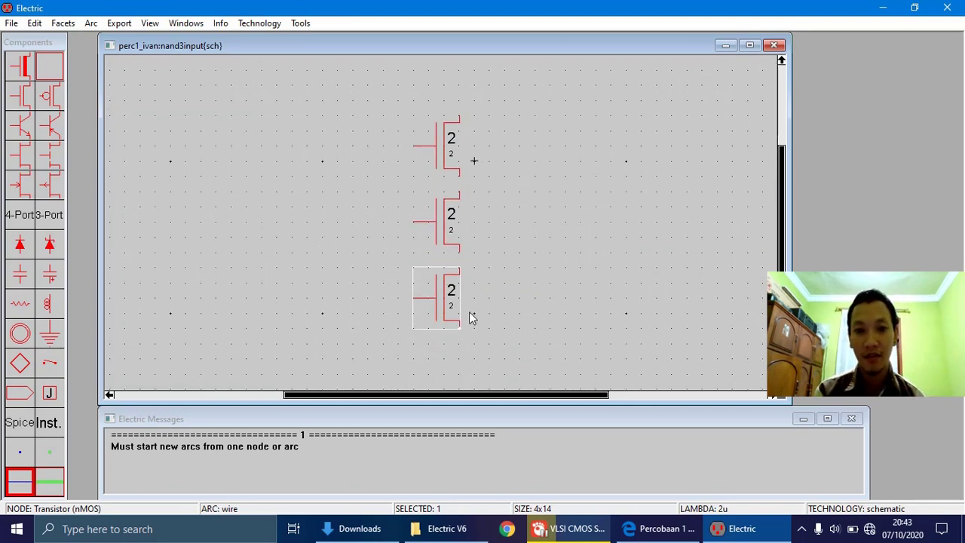
mouse_move(445, 307)
mouse_down()
mouse_move(446, 320)
mouse_move(449, 311)
mouse_up()
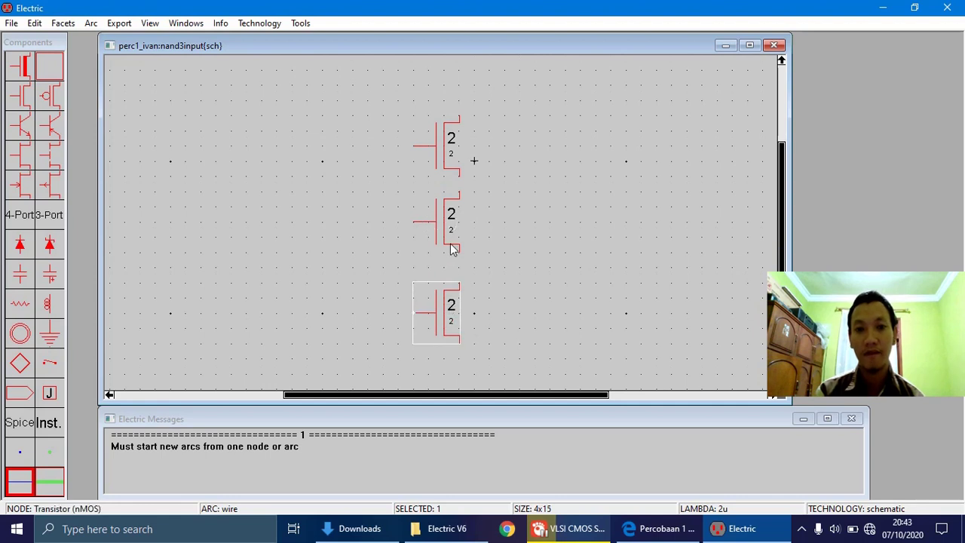
drag(440, 226, 440, 216)
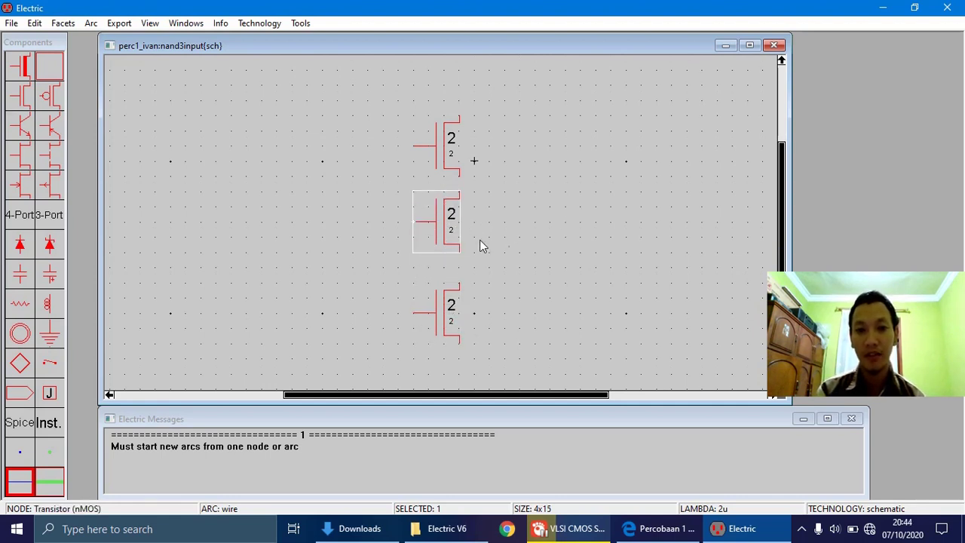
click(585, 263)
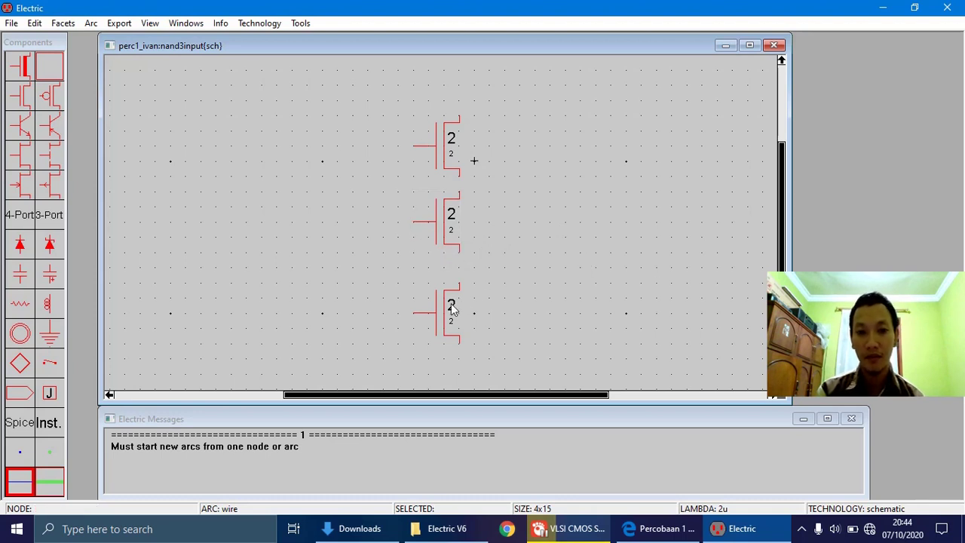
click(452, 202)
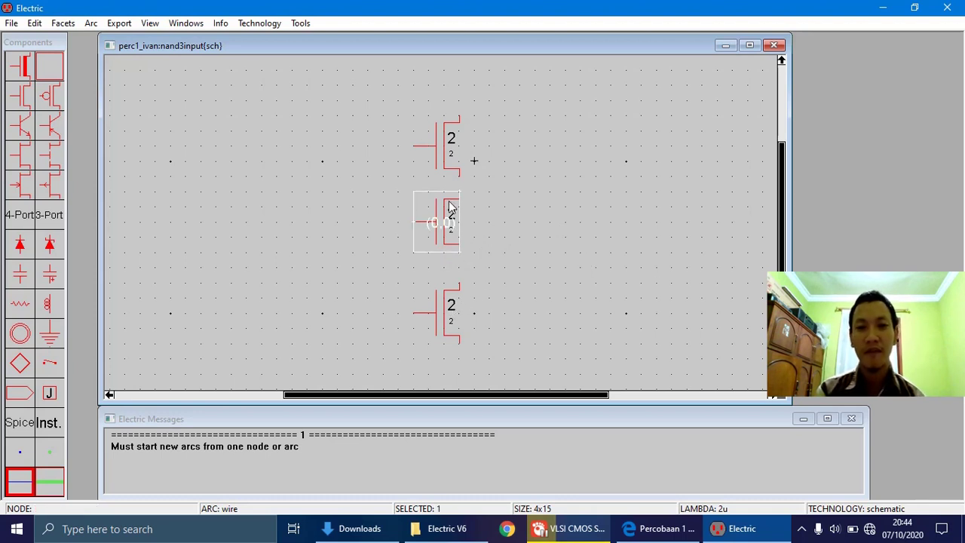
drag(448, 205, 447, 217)
click(441, 306)
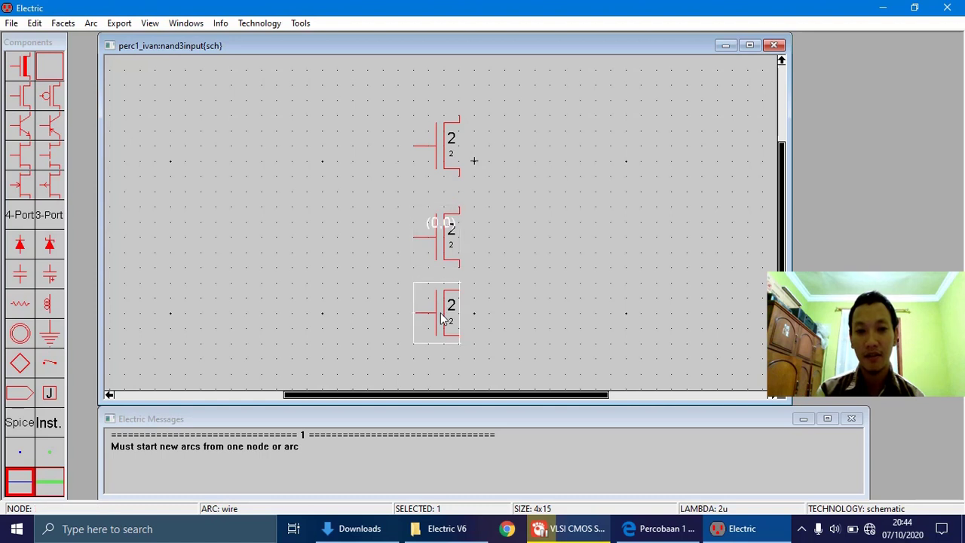
drag(441, 305, 440, 321)
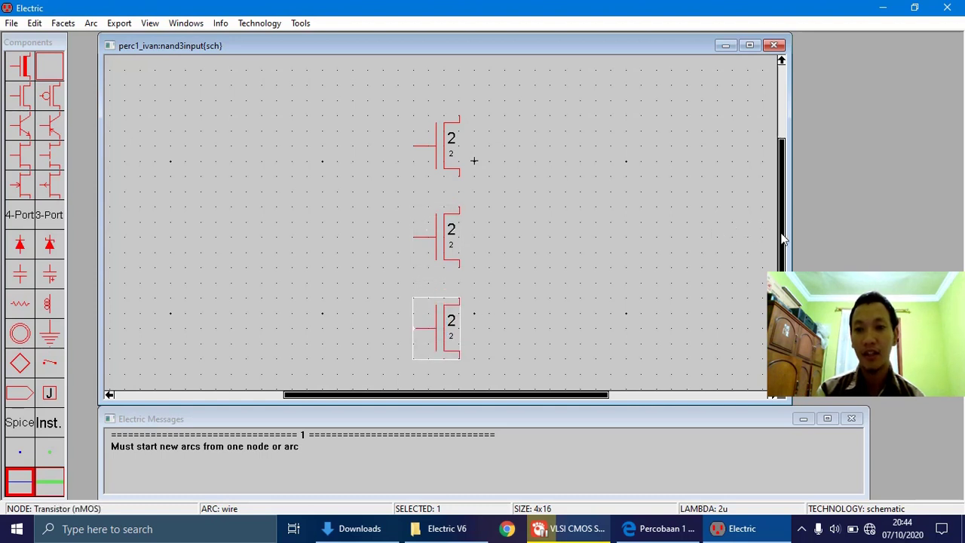
- Place three pMOS transistors in the free area above the nMOS column
drag(782, 187, 781, 182)
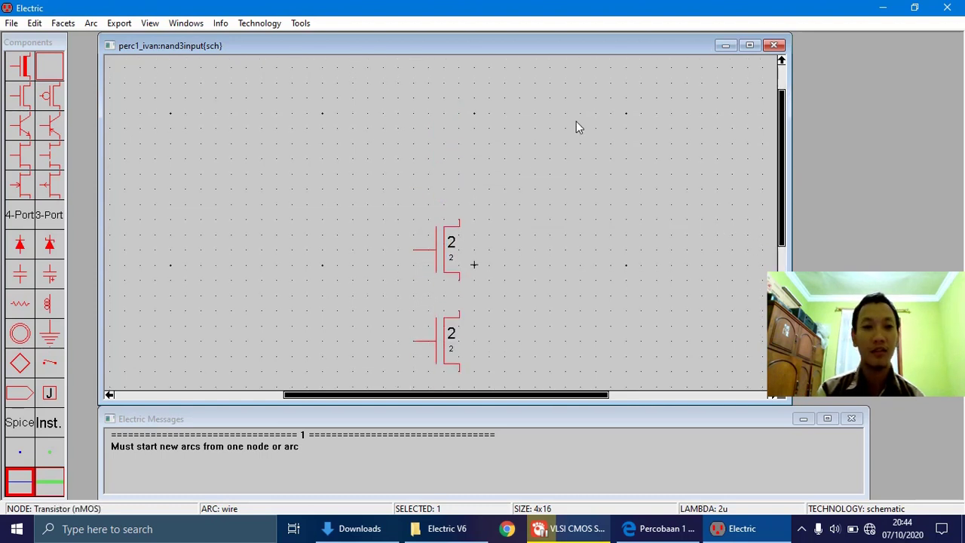
click(62, 94)
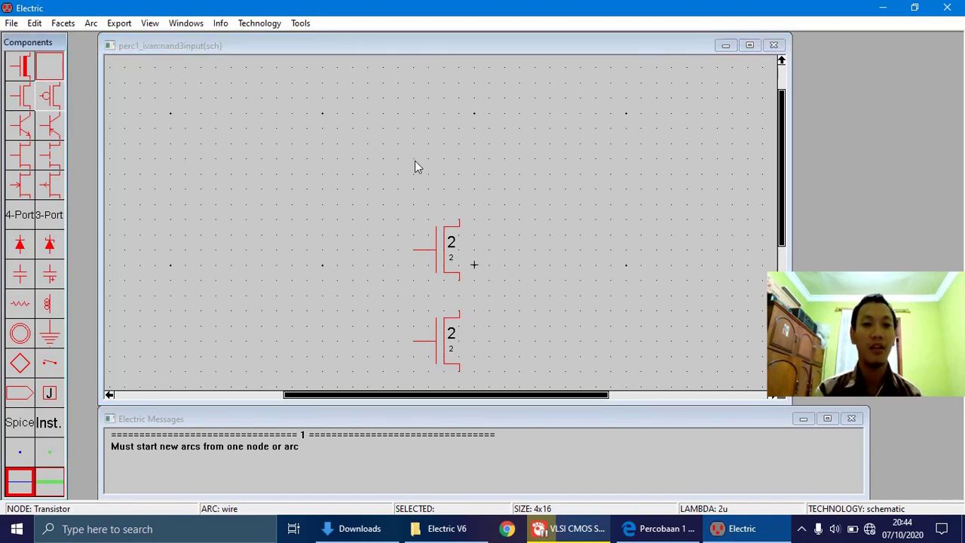
click(535, 147)
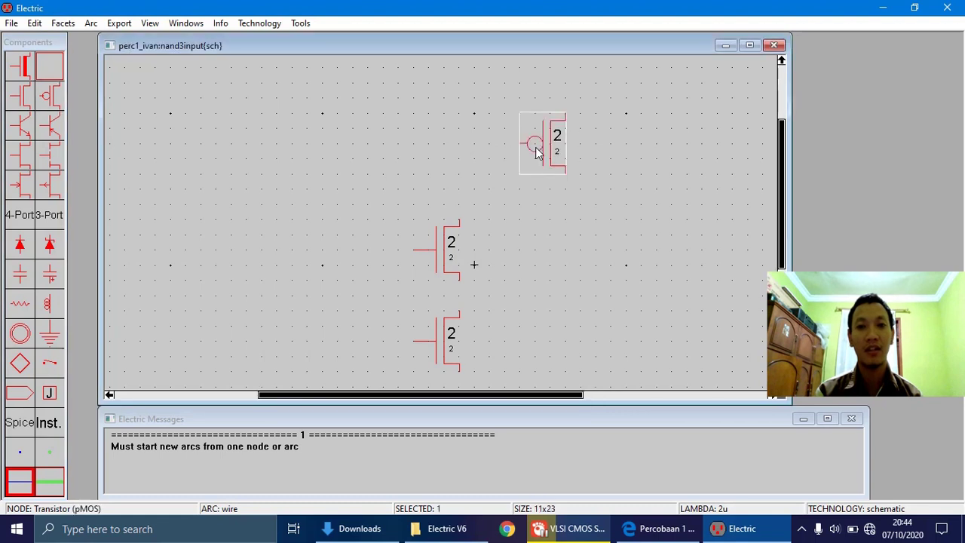
click(64, 99)
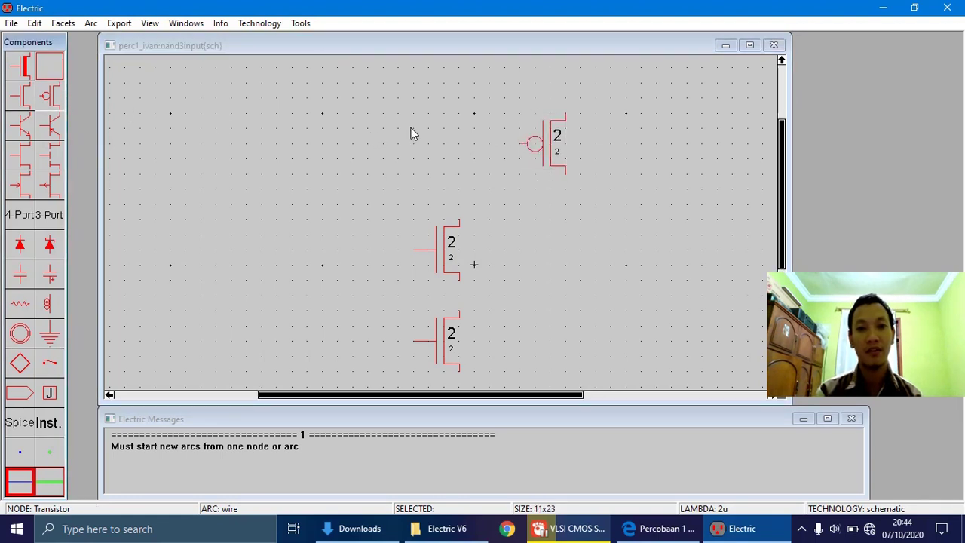
click(410, 134)
click(66, 97)
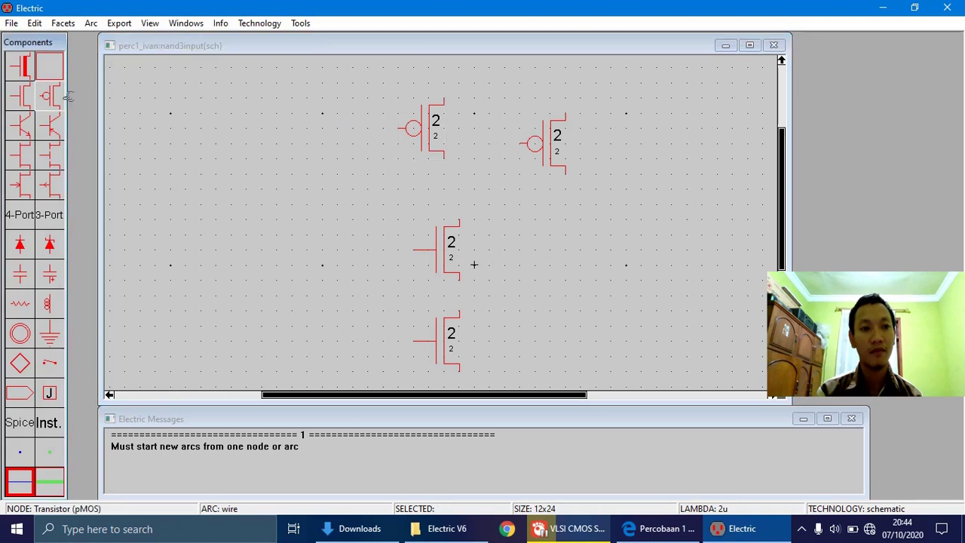
click(316, 161)
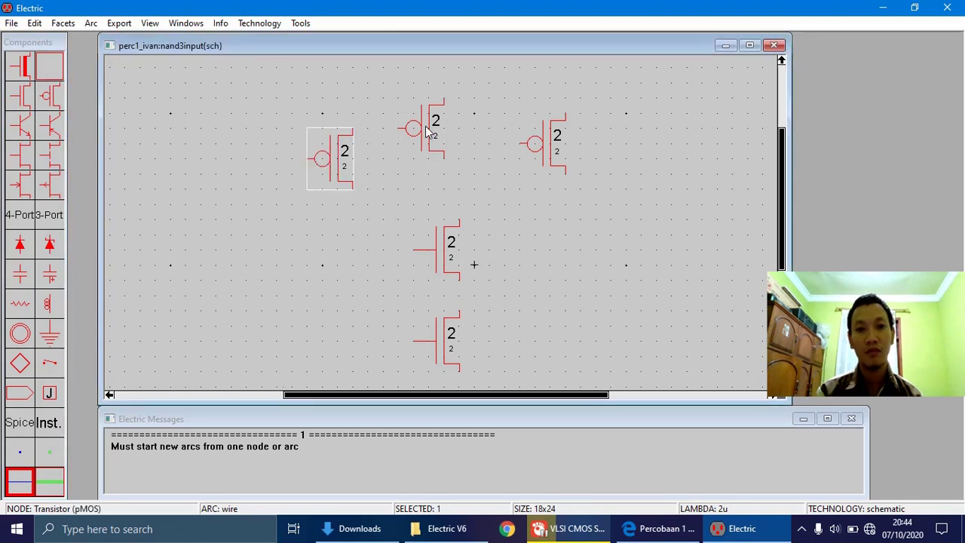
- Arrange the three pMOS transistors in an evenly spaced horizontal row, with the leftmost one directly above the nMOS column
drag(425, 128, 569, 172)
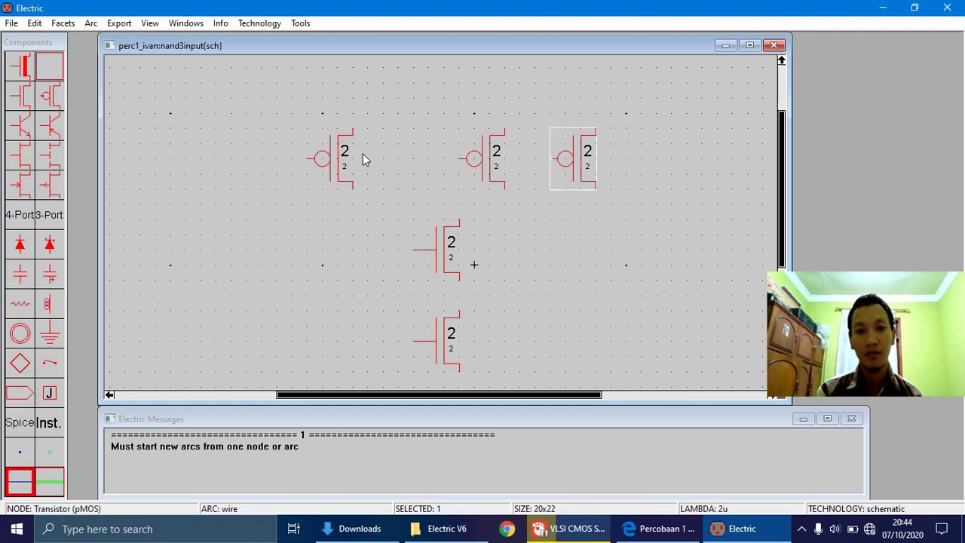
drag(336, 154, 523, 158)
click(581, 250)
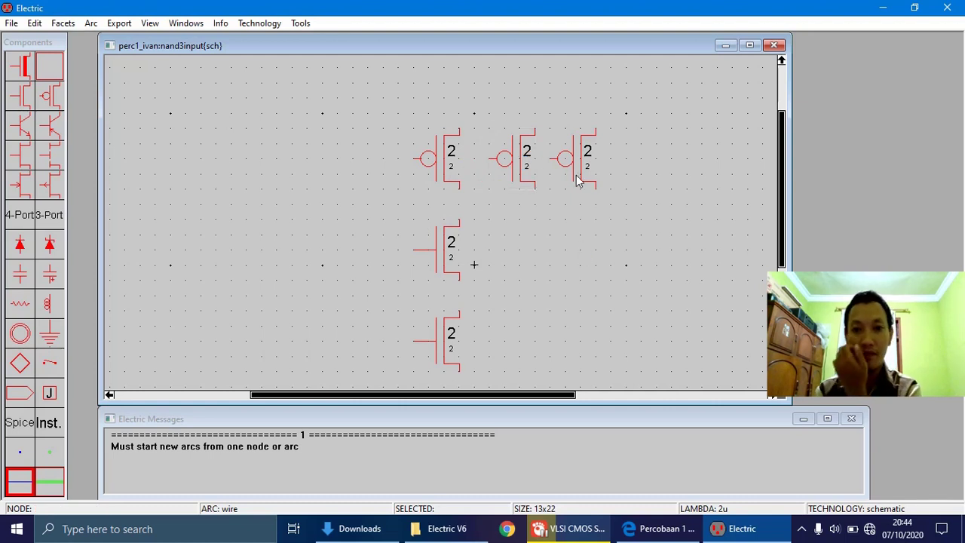
drag(586, 165, 588, 165)
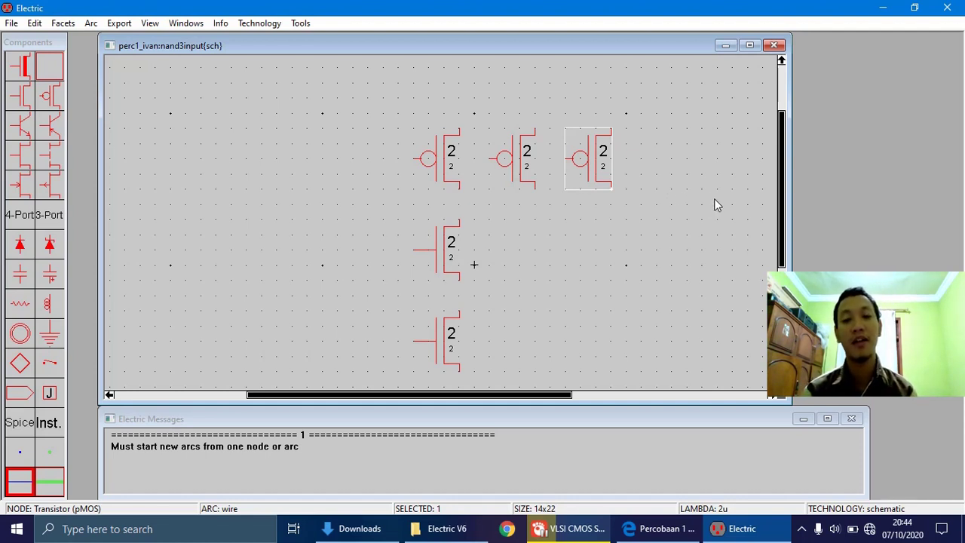
click(649, 240)
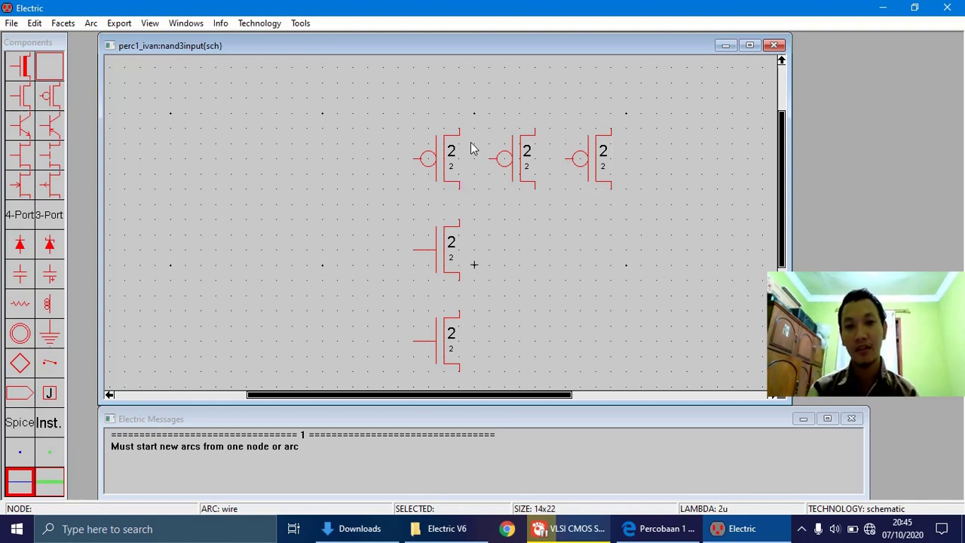
- Place an off-page connector to the left of the top nMOS transistor and export it as A with the Input characteristic
click(20, 393)
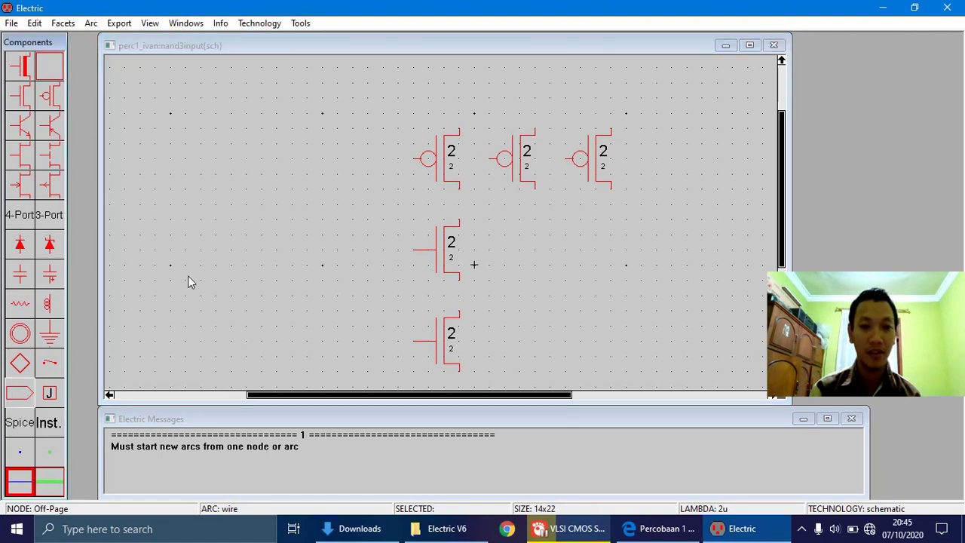
click(255, 247)
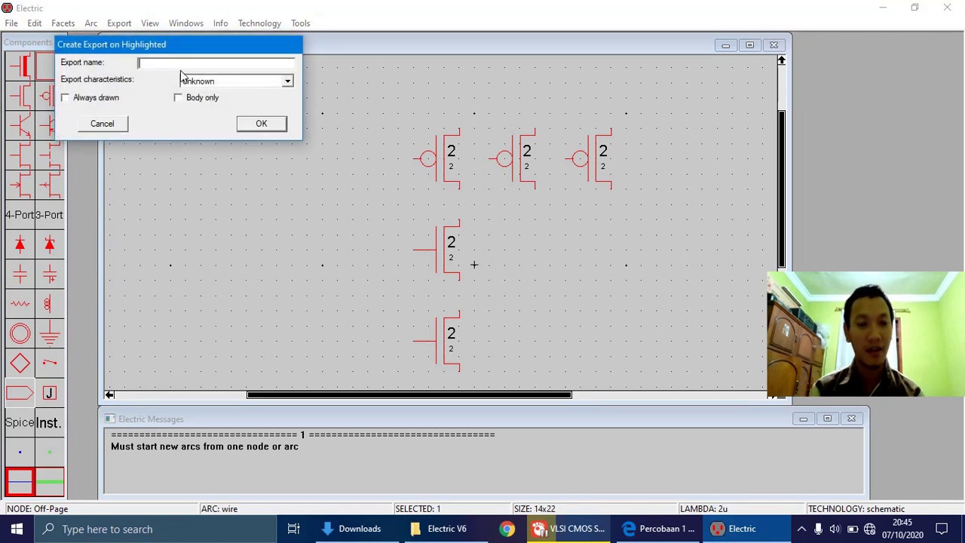
text(a)
key(BackSpace)
text(A)
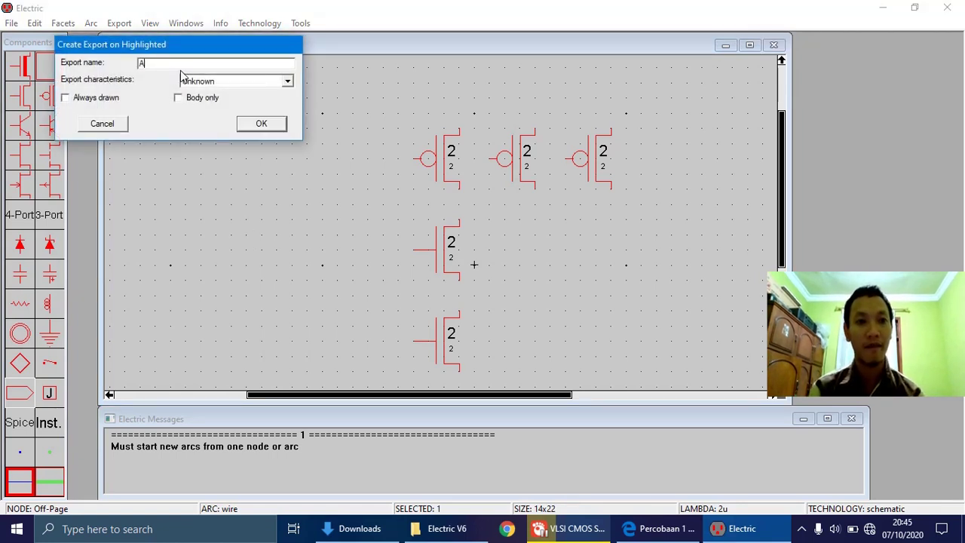
click(255, 85)
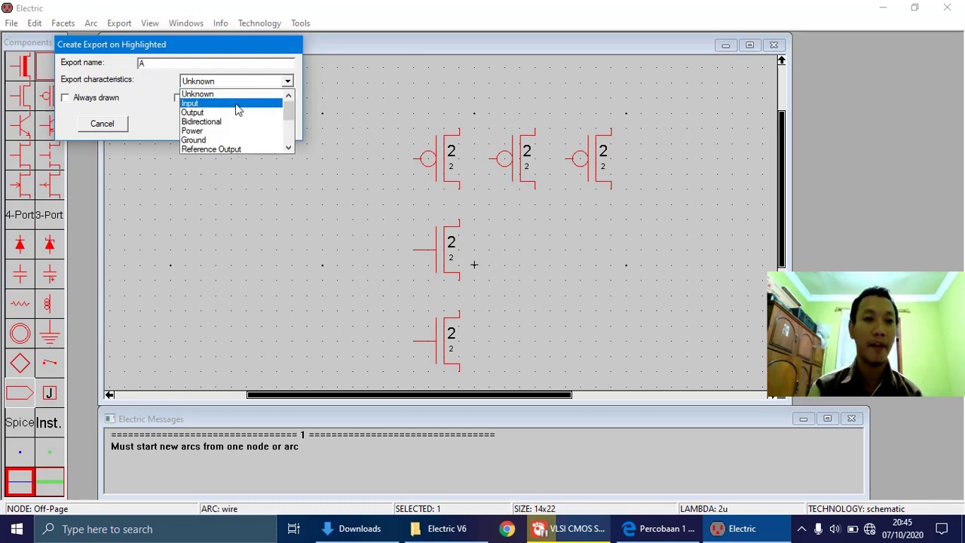
click(236, 103)
click(253, 126)
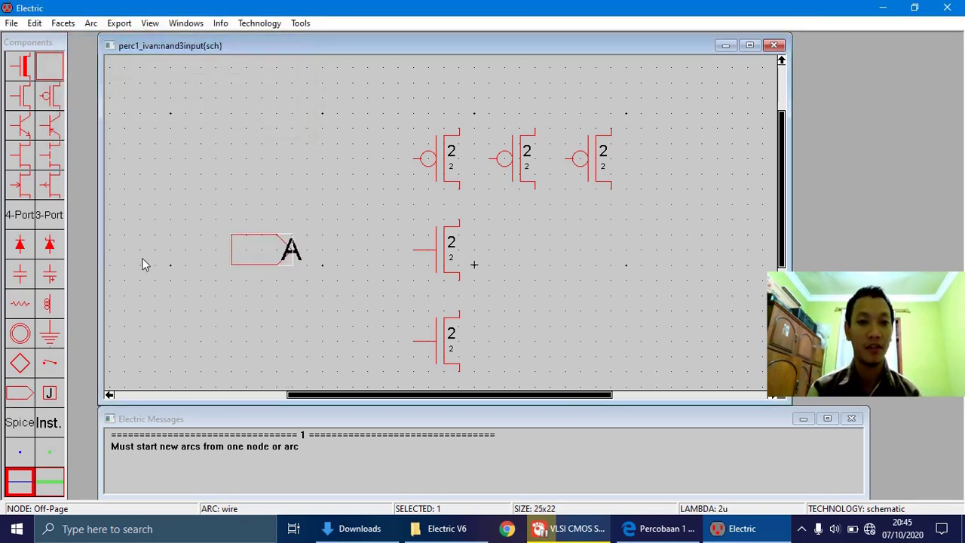
- Place a second off-page connector exported as Input B and align it directly below connector A
click(21, 390)
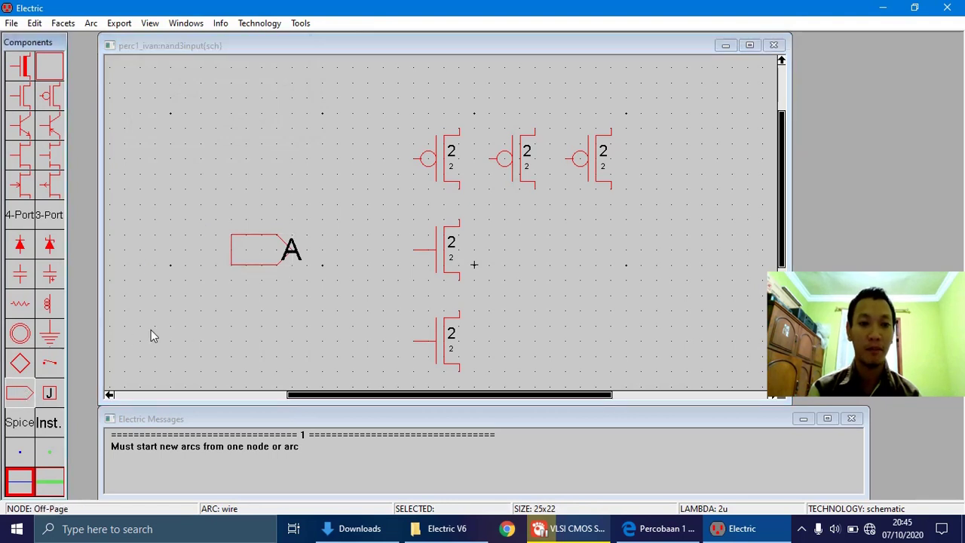
click(231, 317)
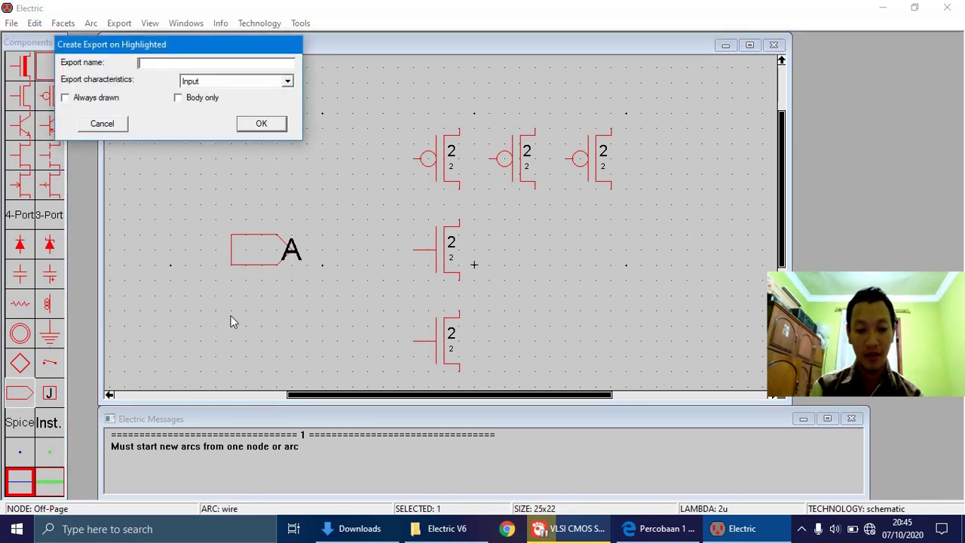
text(B)
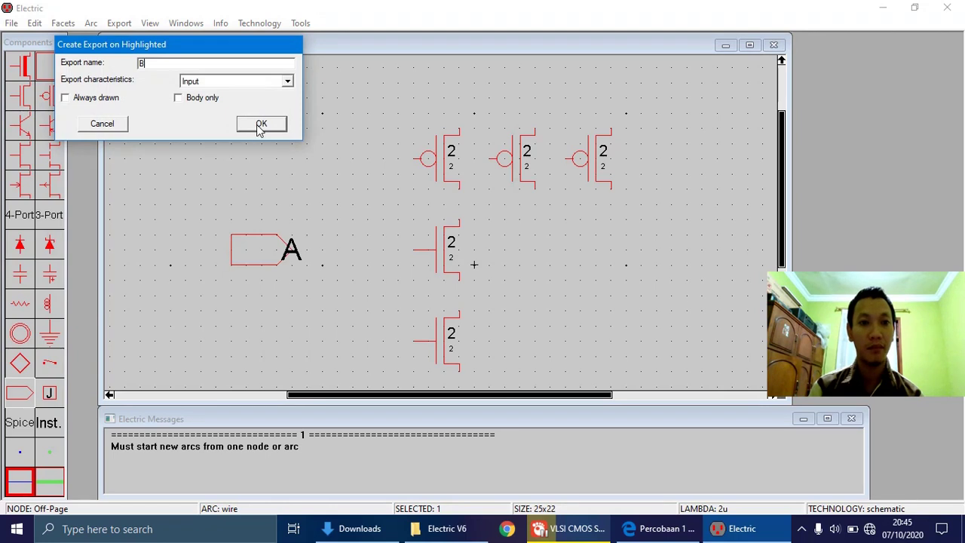
click(259, 126)
click(218, 307)
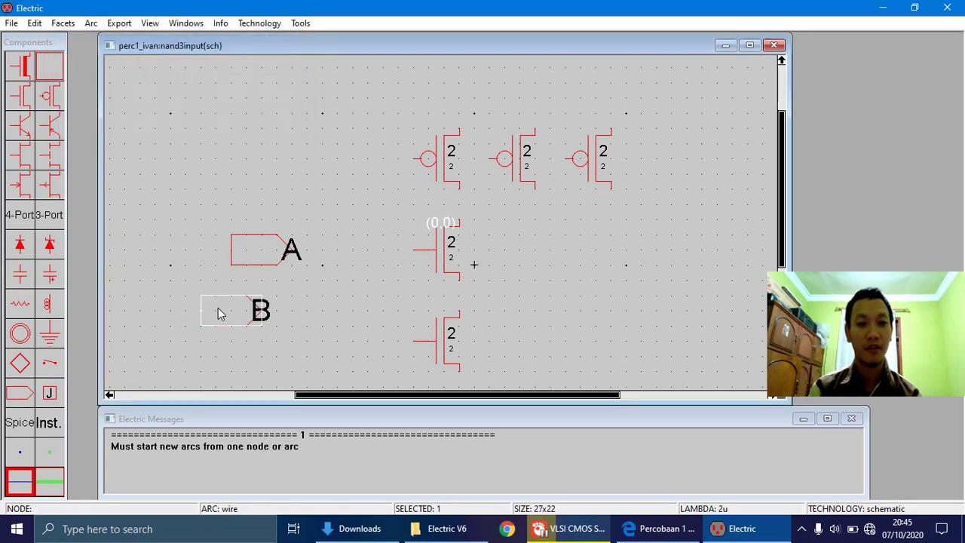
drag(218, 307, 248, 302)
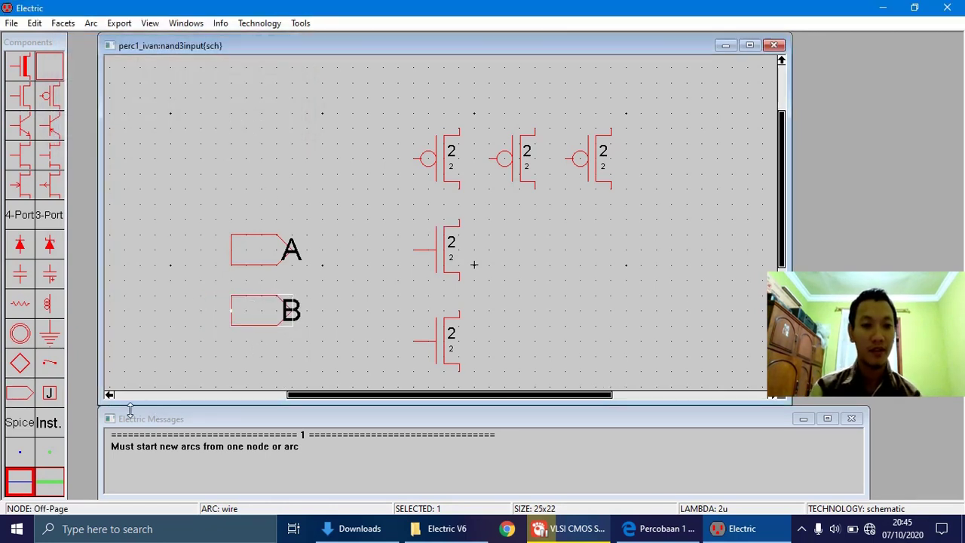
- Place a third off-page connector exported as Input C and align it below connector B with the same spacing as between A and B
click(20, 393)
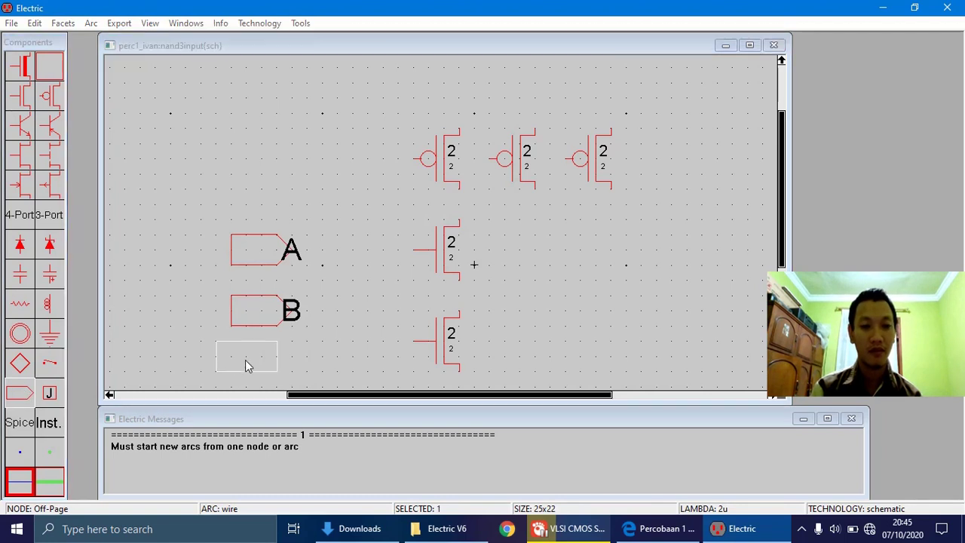
click(245, 359)
text(c)
key(BackSpace)
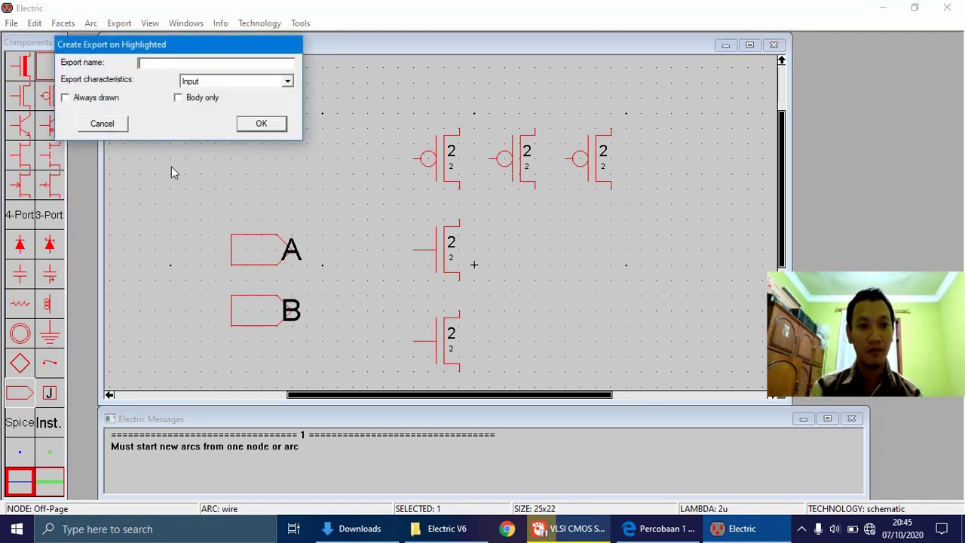
text(C)
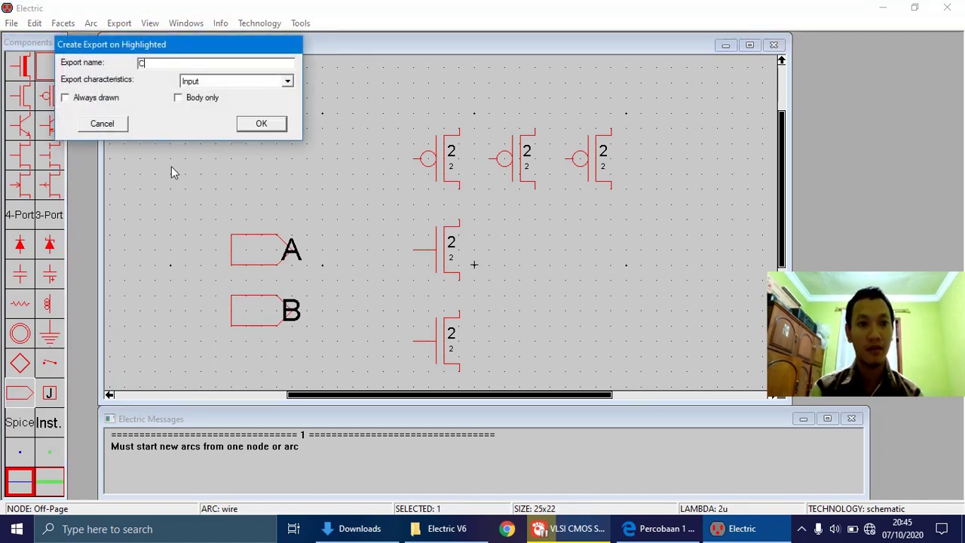
click(248, 124)
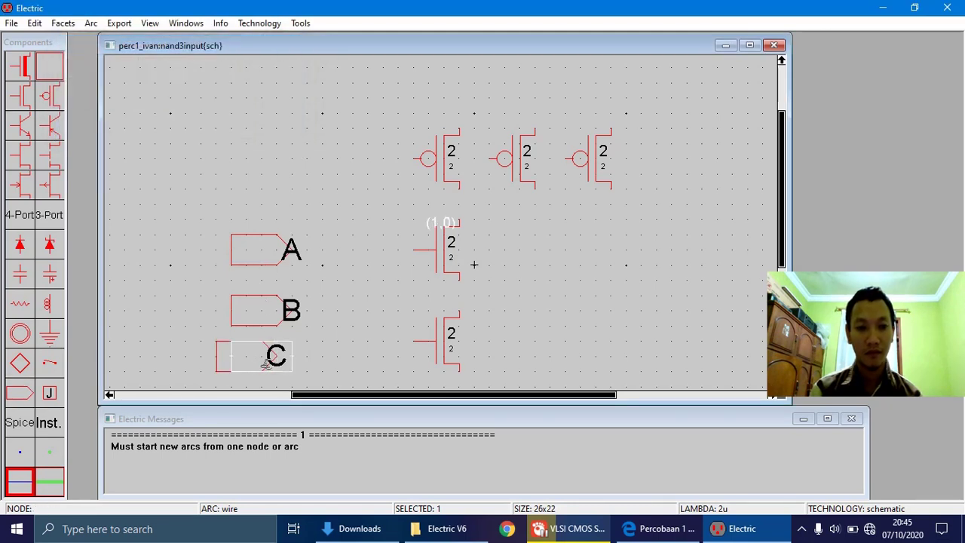
drag(265, 364, 261, 362)
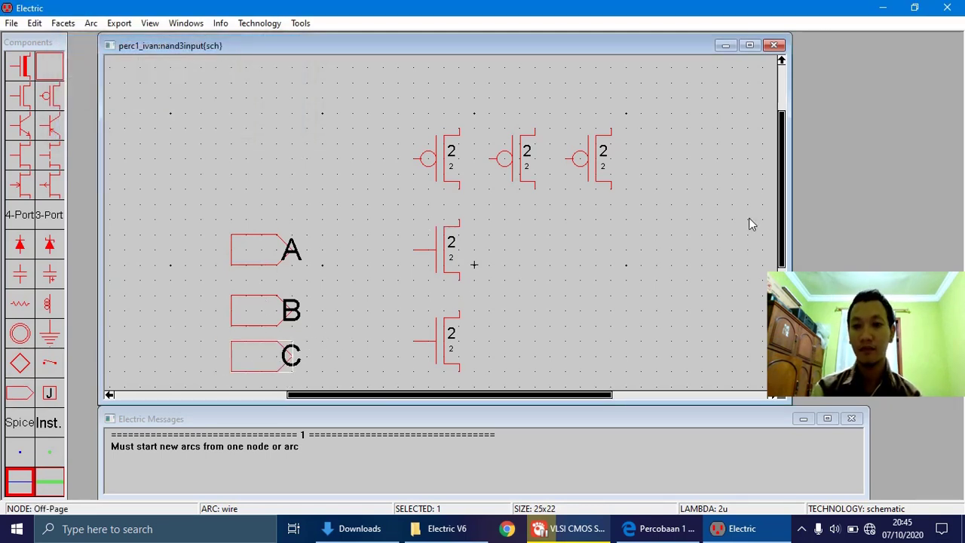
drag(785, 218, 786, 239)
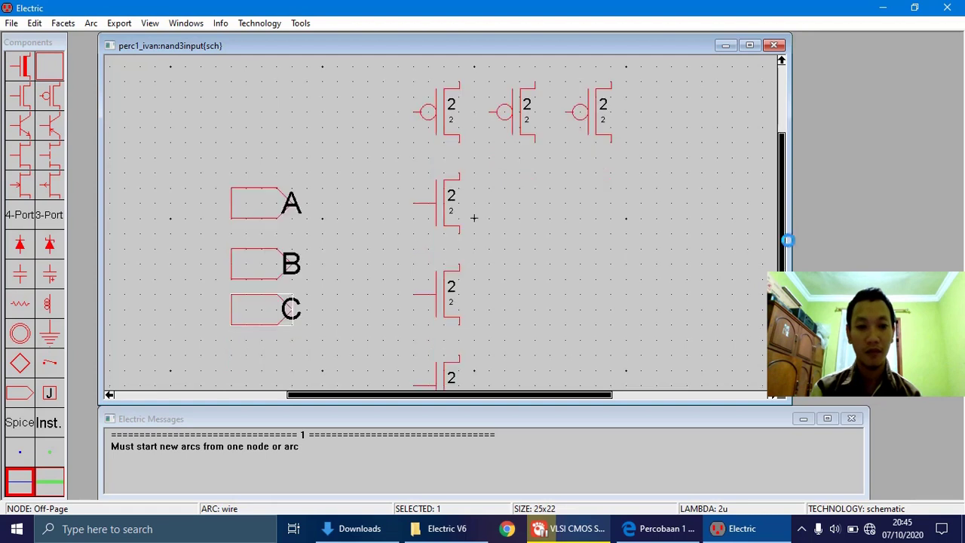
drag(265, 315, 265, 330)
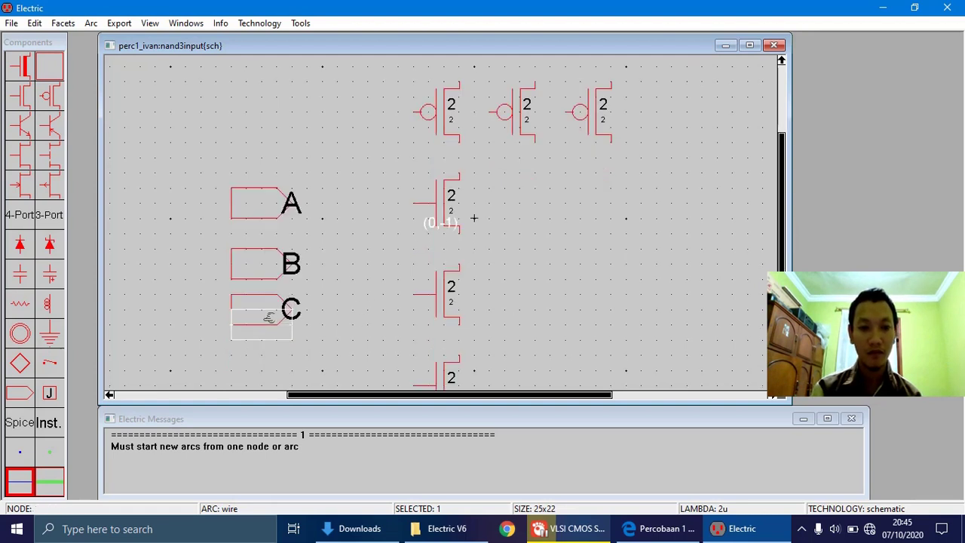
click(377, 287)
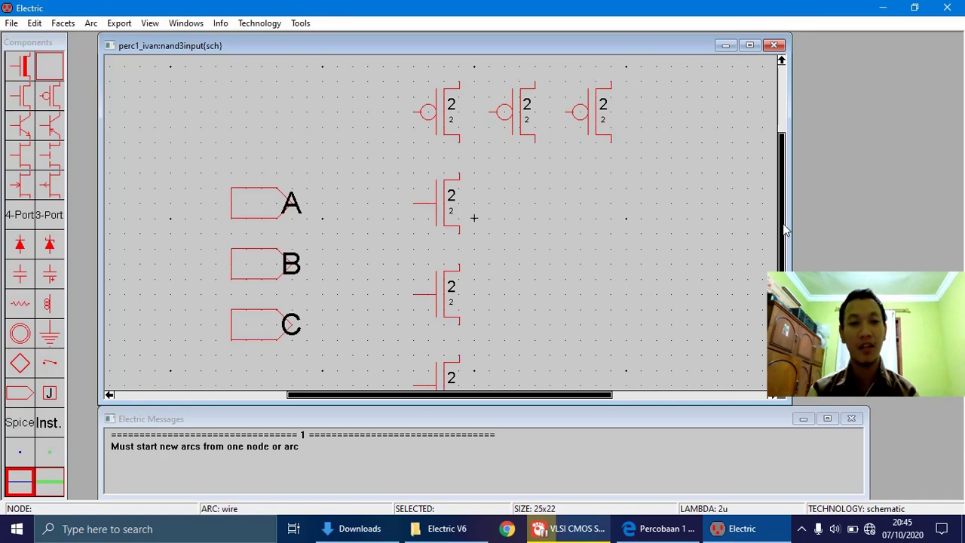
- Wire the upper terminal of the leftmost pMOS to that of the rightmost pMOS with a horizontal run above the row, including a pin above the middle pMOS
drag(783, 230, 782, 189)
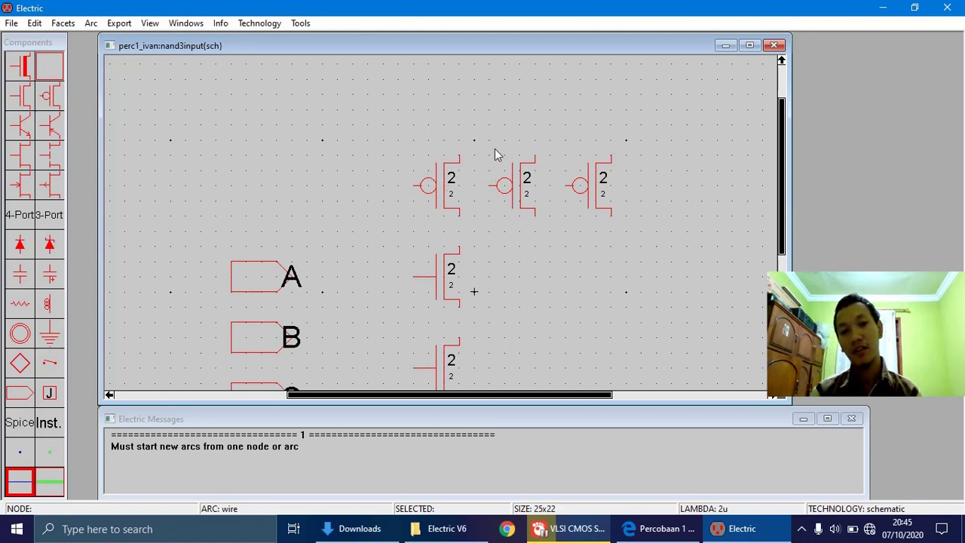
click(457, 154)
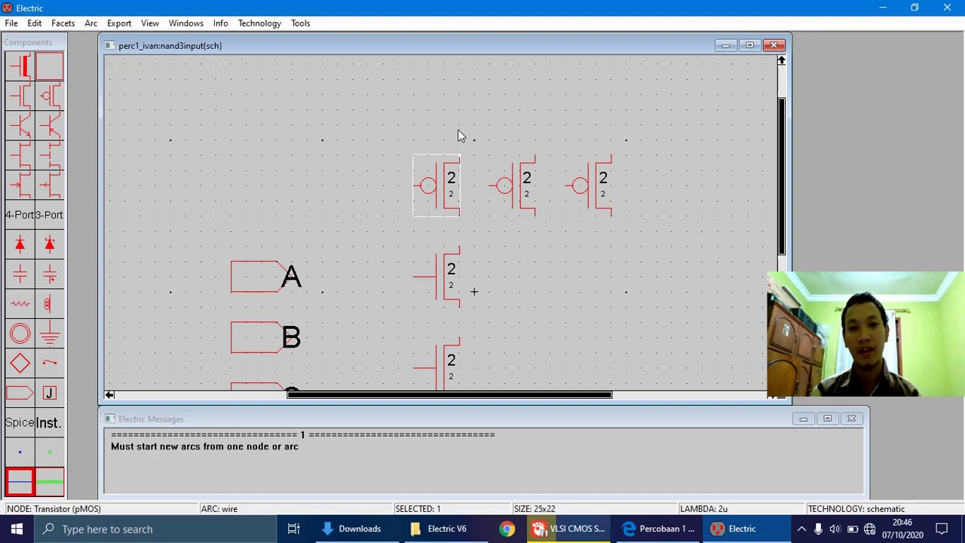
right_click(459, 141)
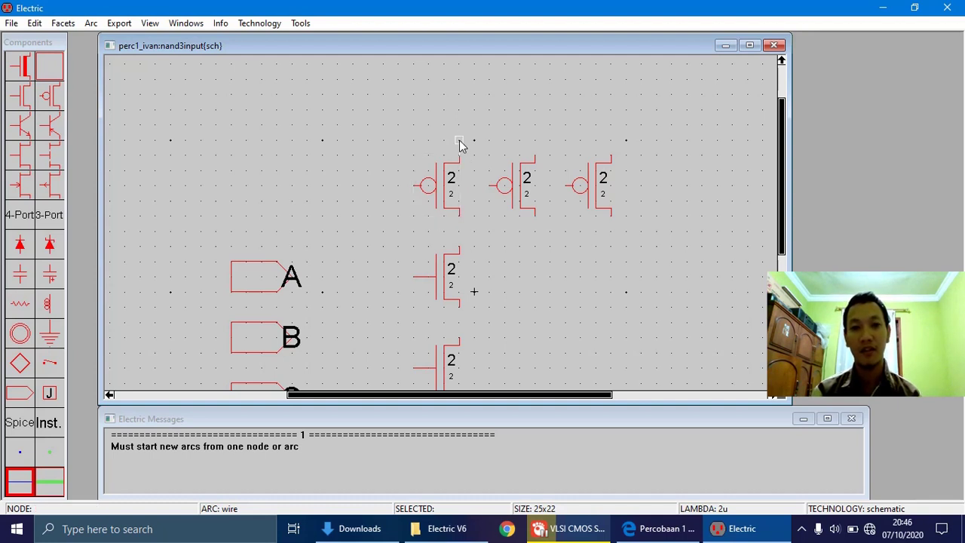
right_click(534, 140)
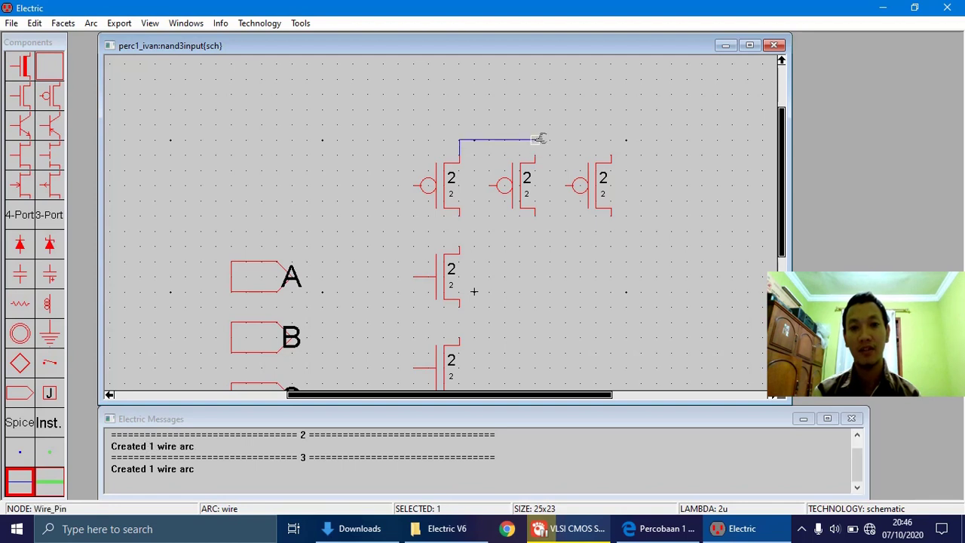
right_click(612, 141)
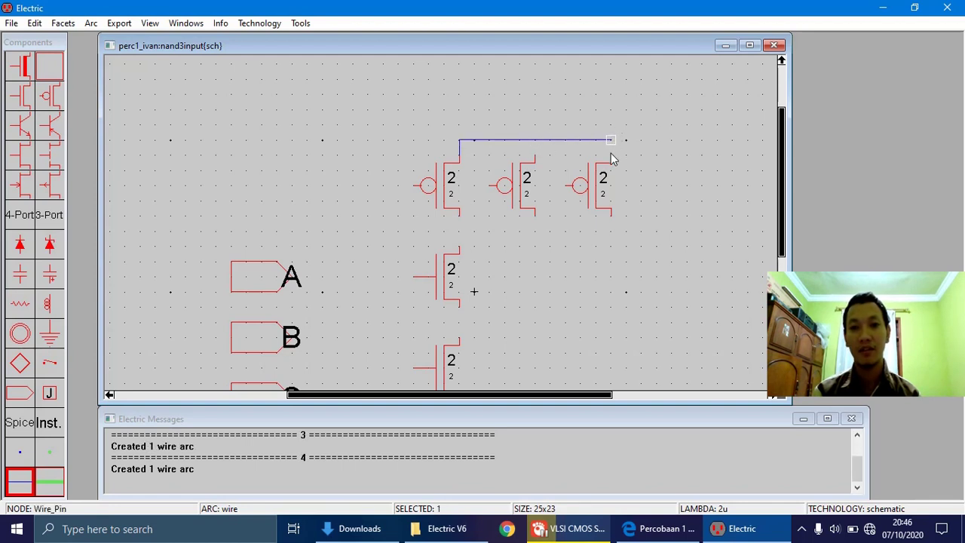
right_click(610, 154)
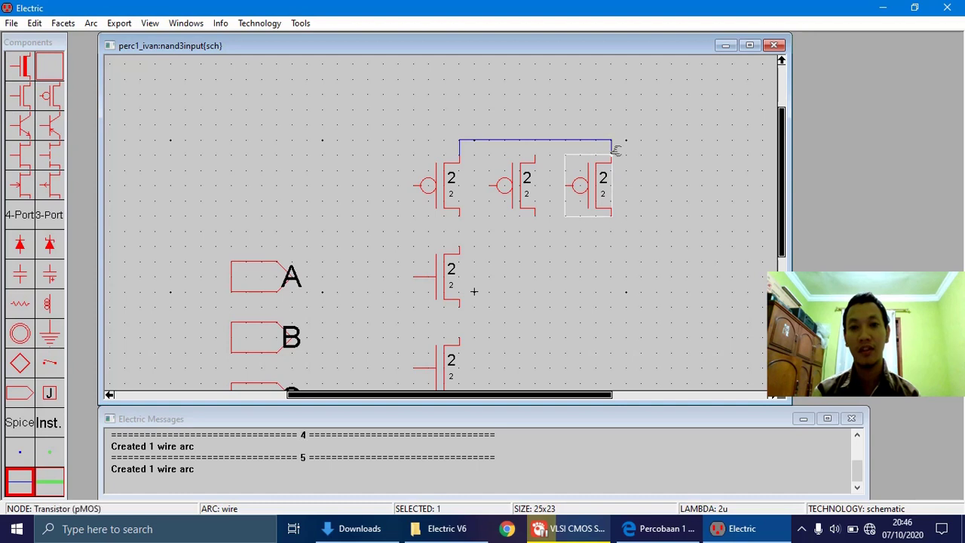
- Connect the upper terminal of the middle pMOS straight up to the pin on the horizontal wire above it
right_click(535, 154)
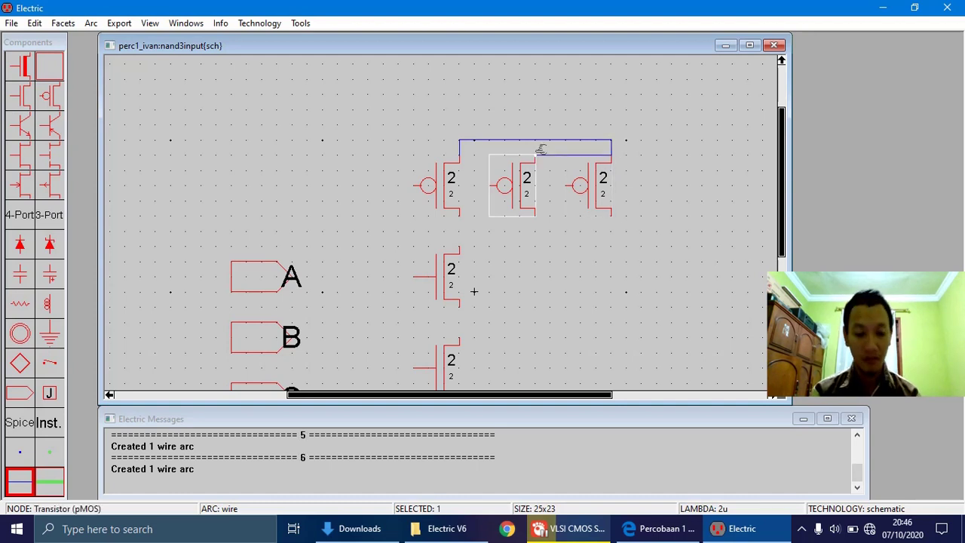
click(677, 146)
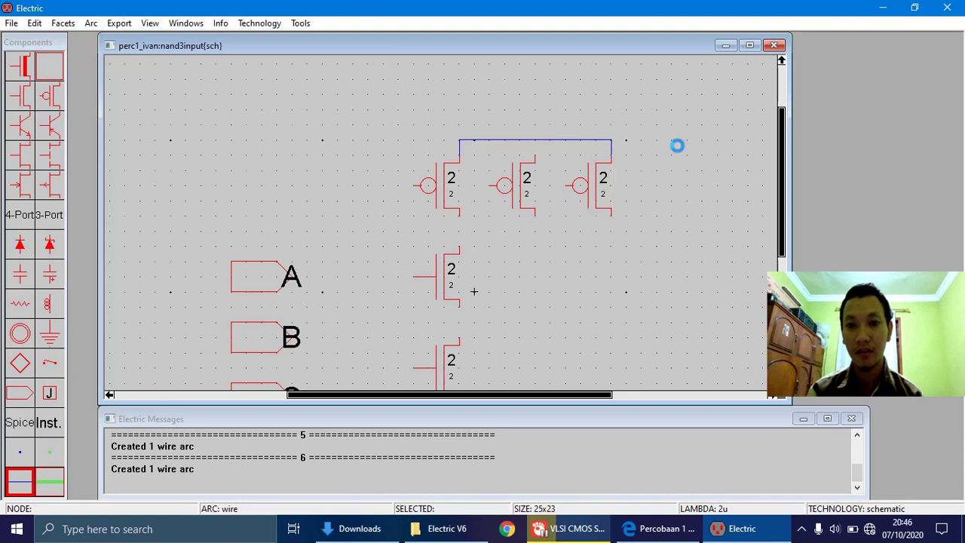
click(534, 141)
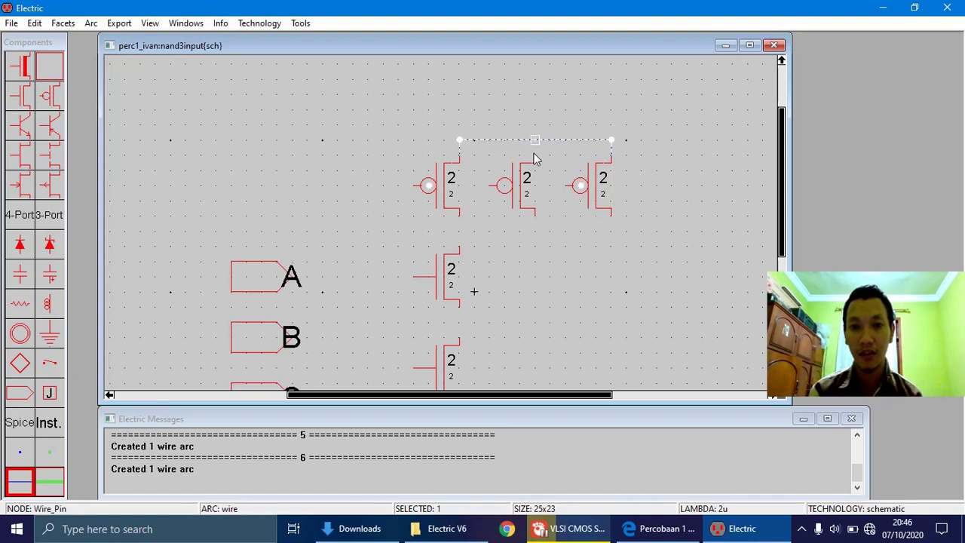
right_click(534, 159)
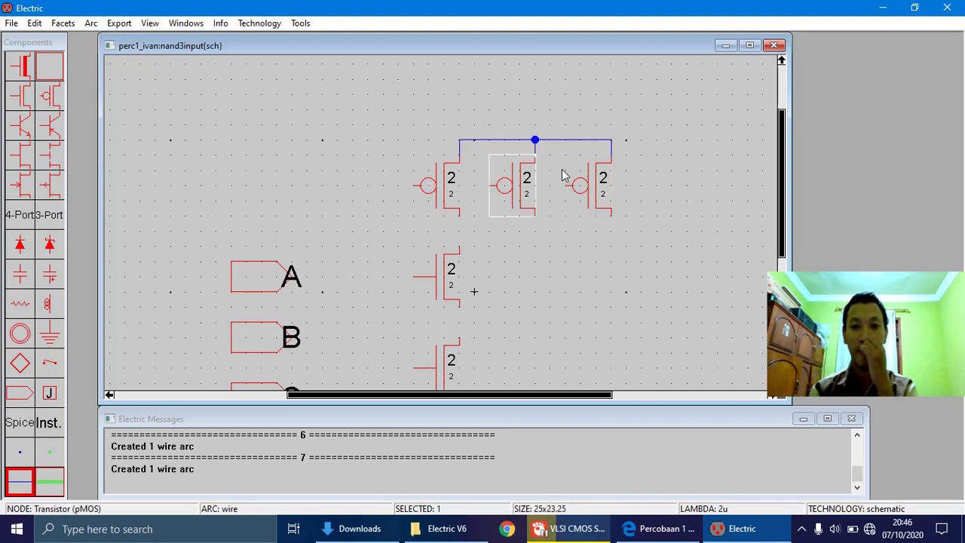
click(561, 169)
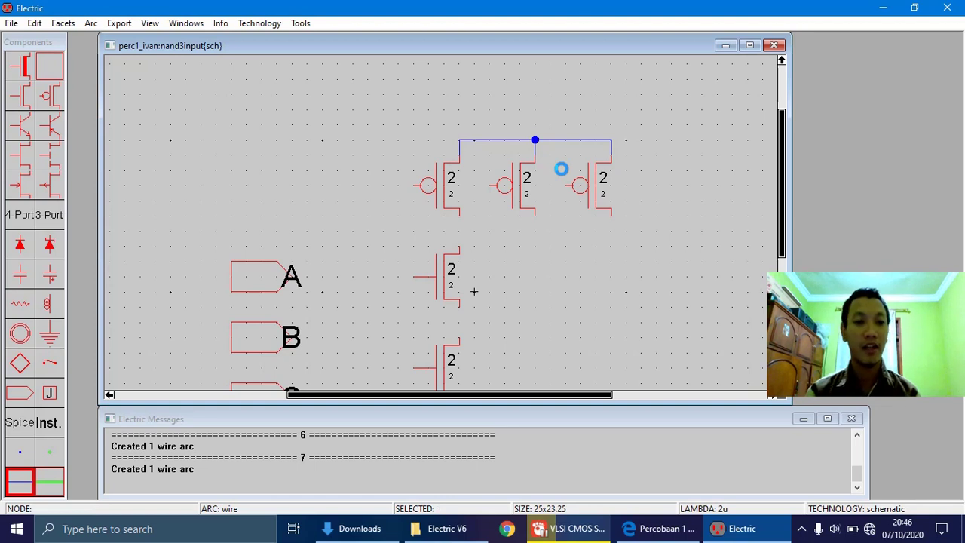
- Place a Power symbol above the middle pMOS and wire it to the junction on the shared pMOS supply wire
click(25, 344)
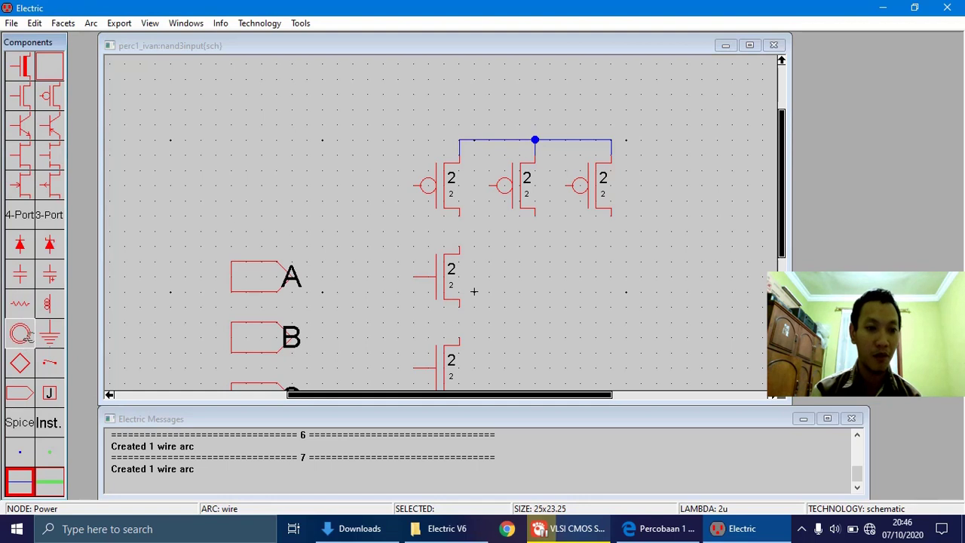
click(534, 80)
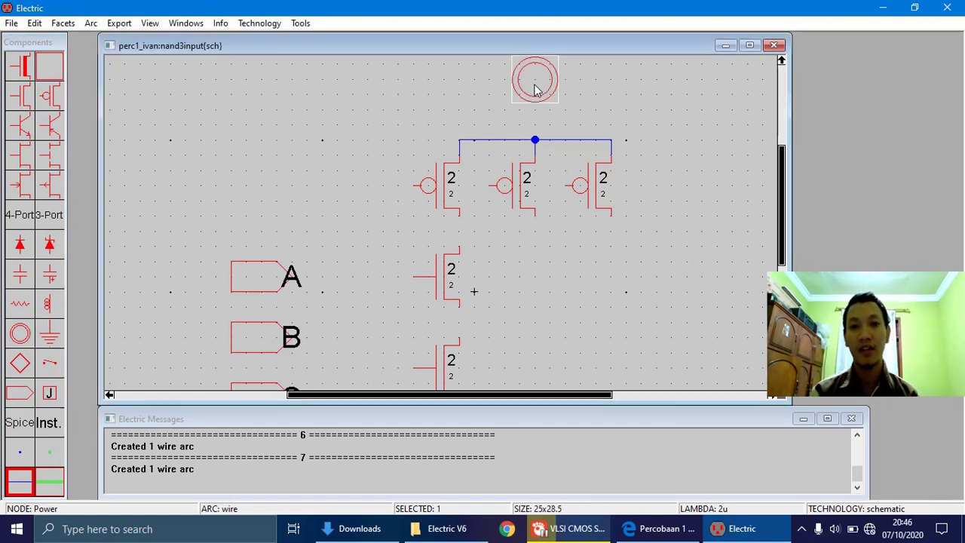
click(535, 136)
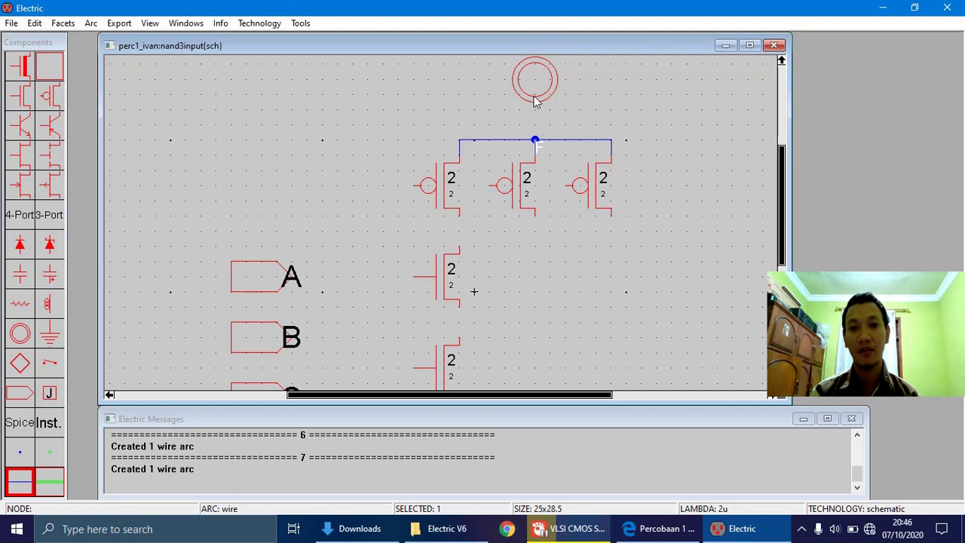
click(535, 140)
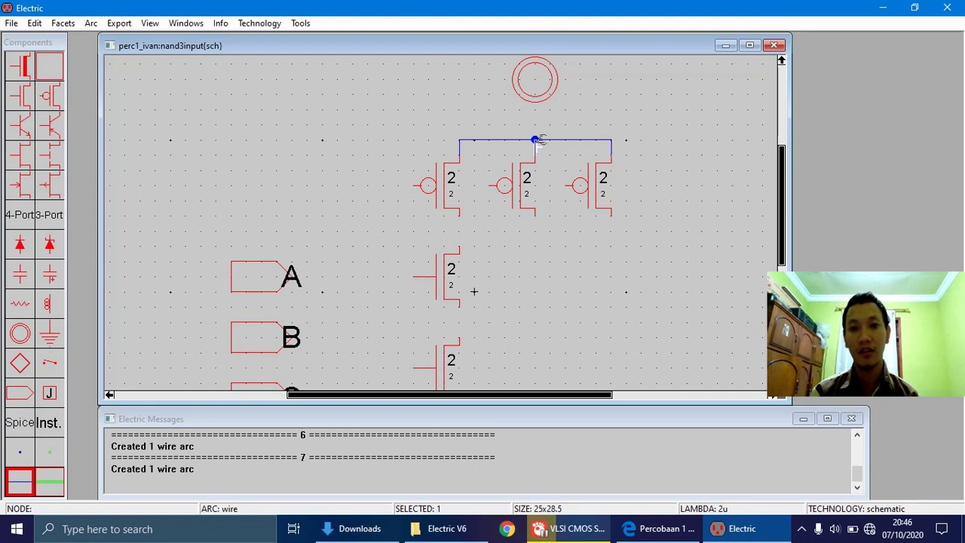
right_click(536, 86)
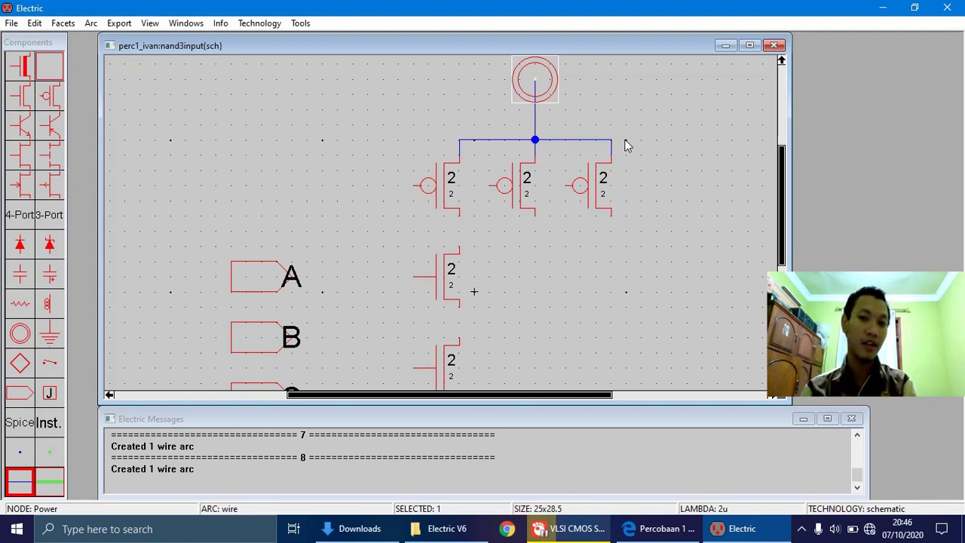
- Wire the lower terminal of the leftmost pMOS to the top nMOS and connect the three nMOS transistors in series
click(459, 217)
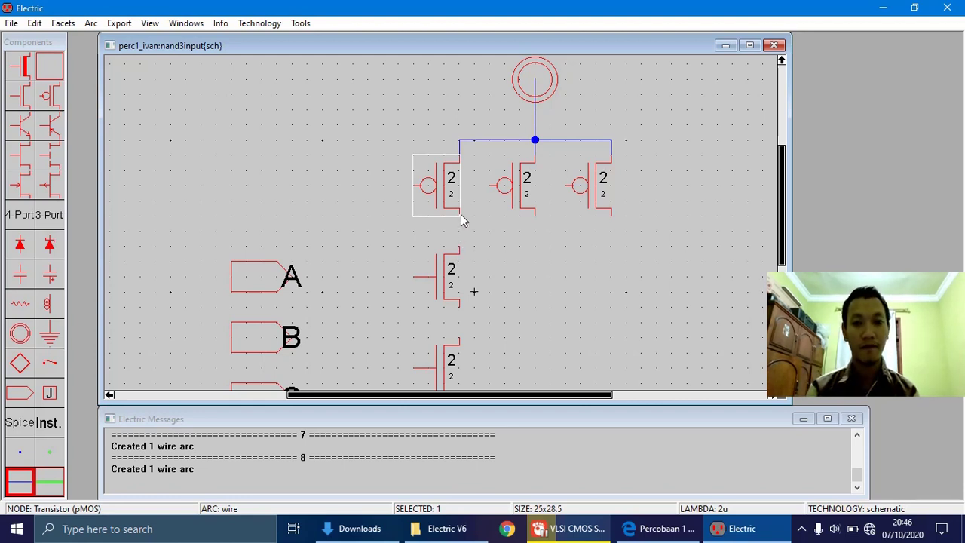
right_click(459, 246)
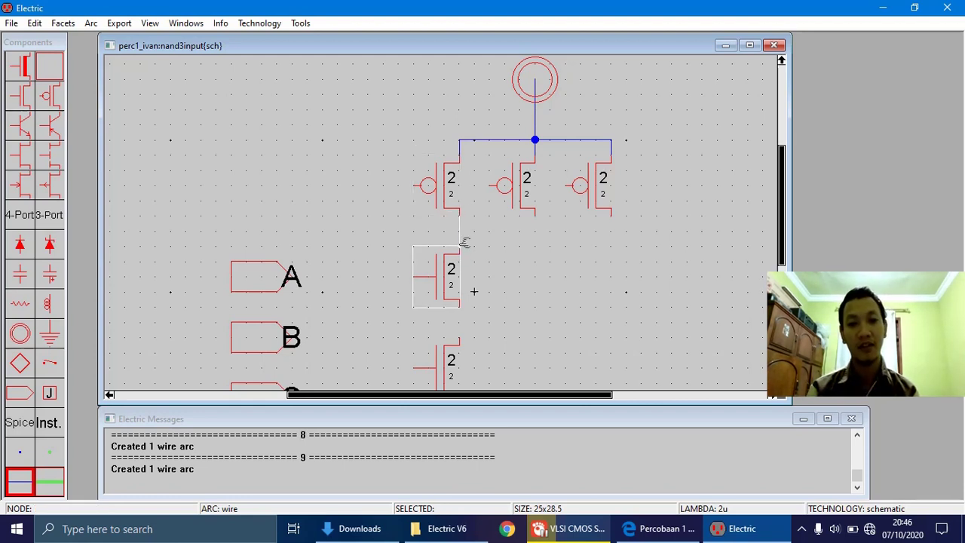
click(460, 308)
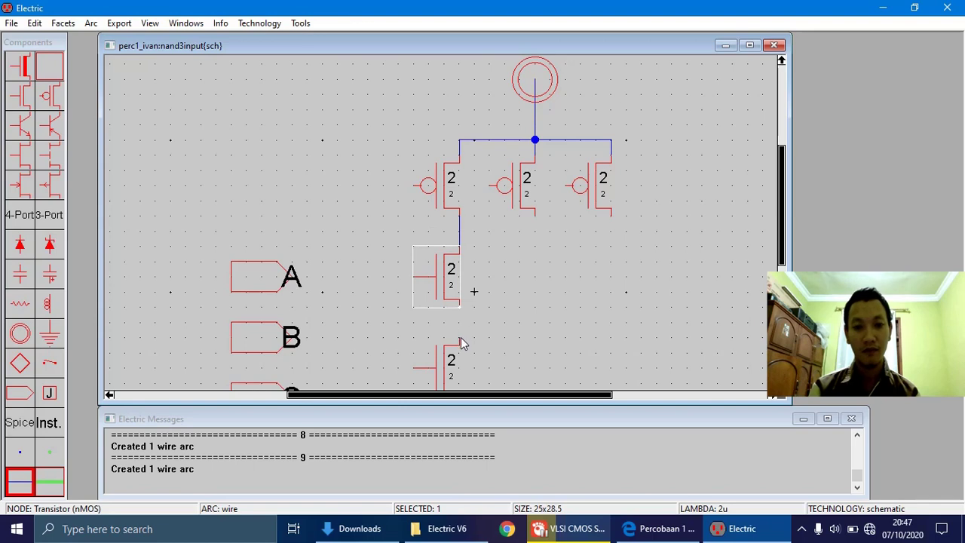
right_click(460, 339)
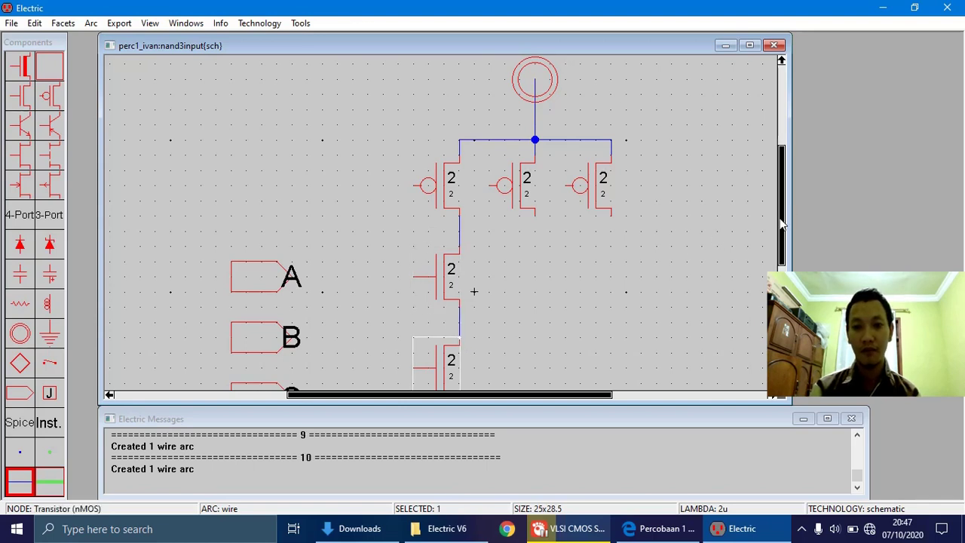
drag(780, 224, 784, 272)
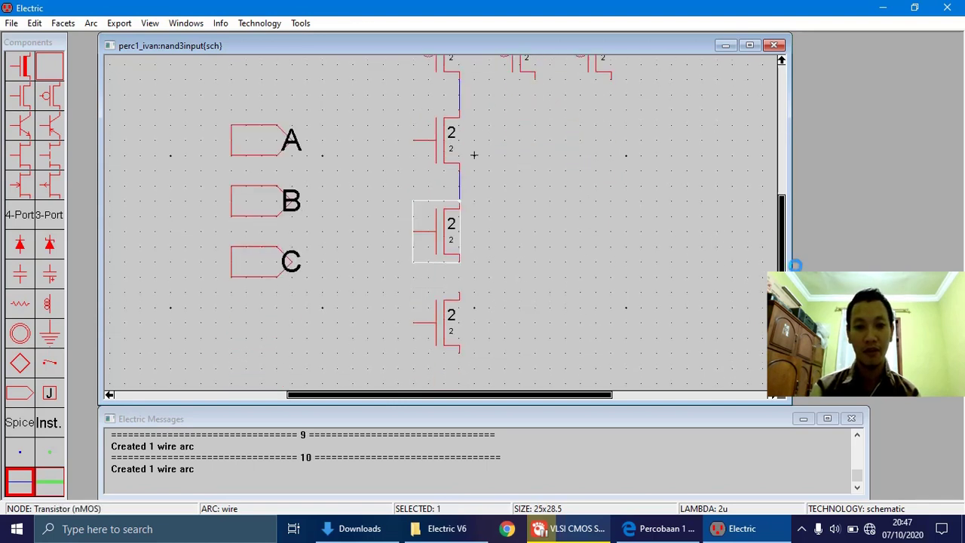
right_click(462, 295)
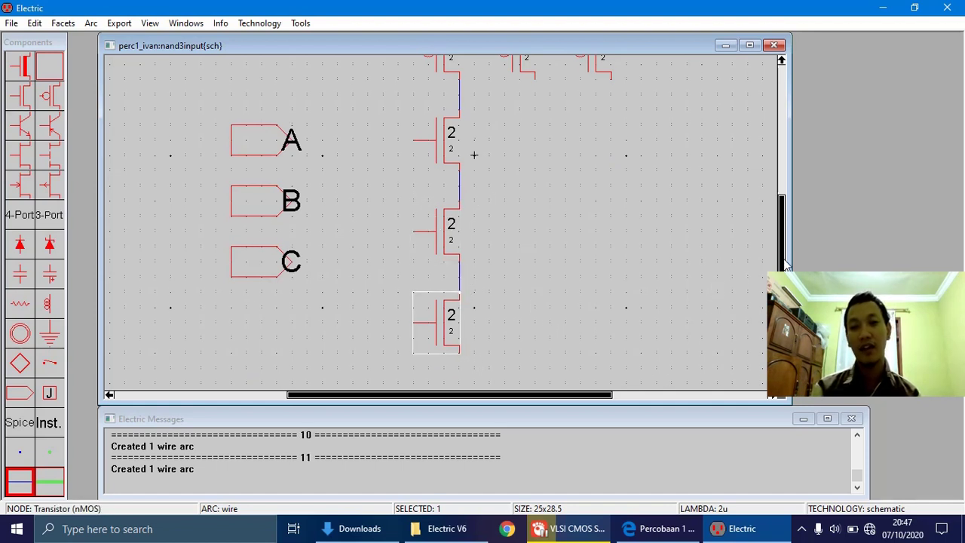
- Place a Ground symbol directly below the bottom nMOS transistor, leaving a gap of about two grid units for wiring
scroll(784, 264, down, 2)
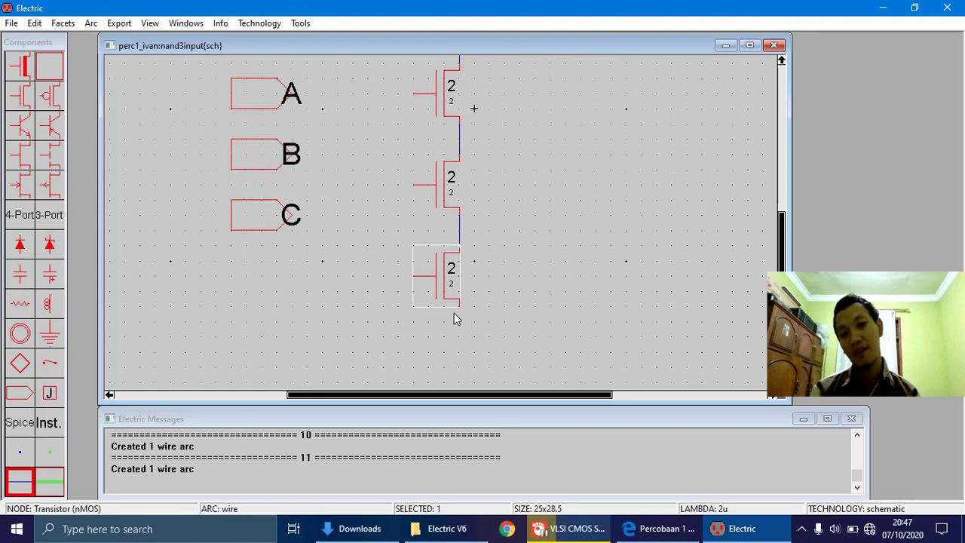
click(49, 333)
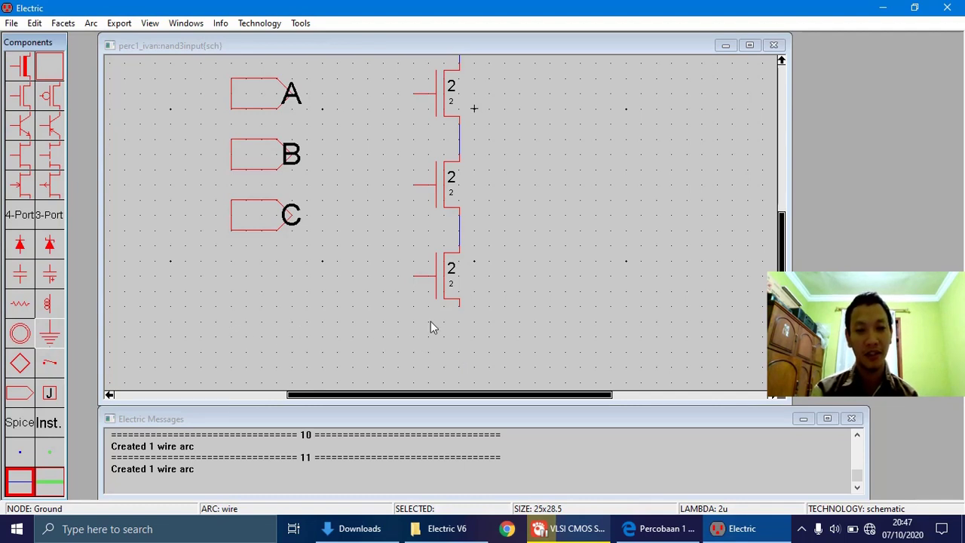
click(454, 340)
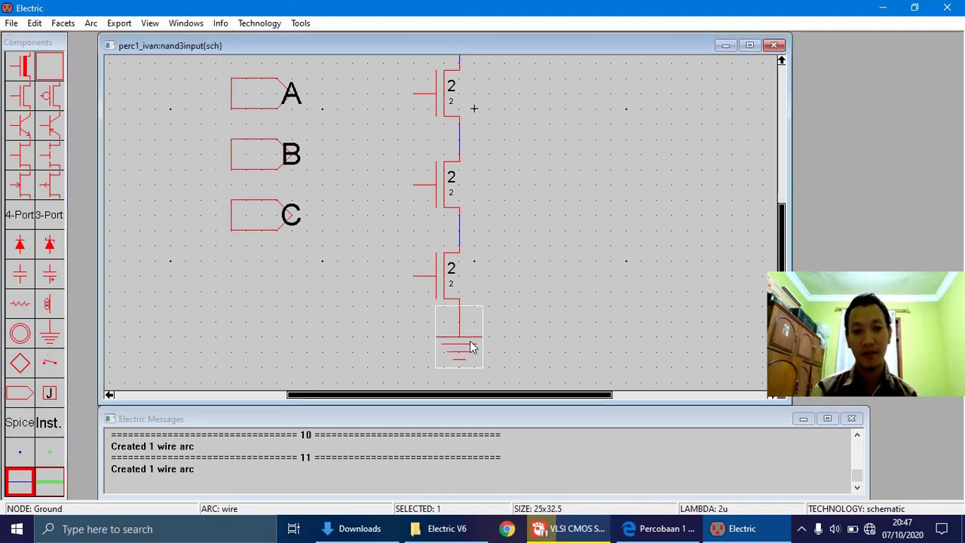
drag(468, 346, 471, 362)
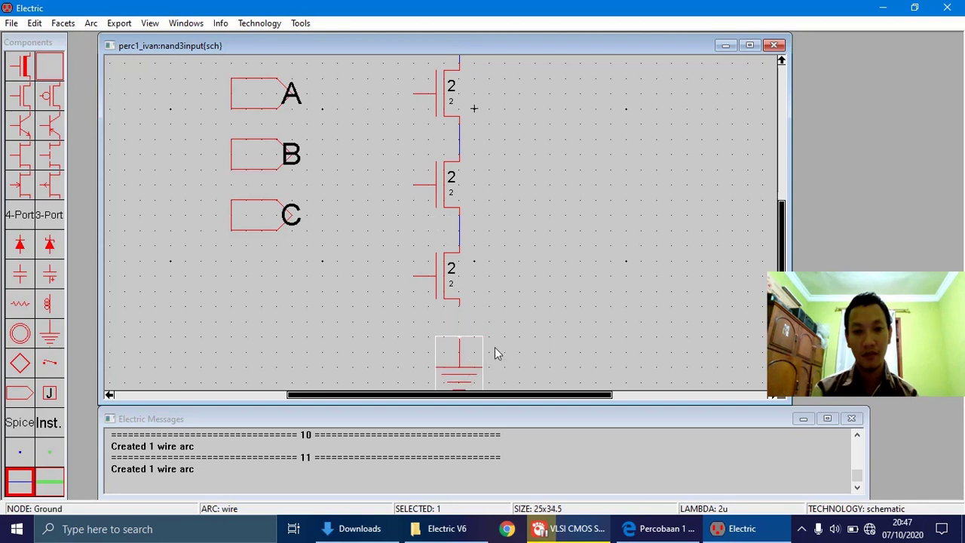
click(493, 300)
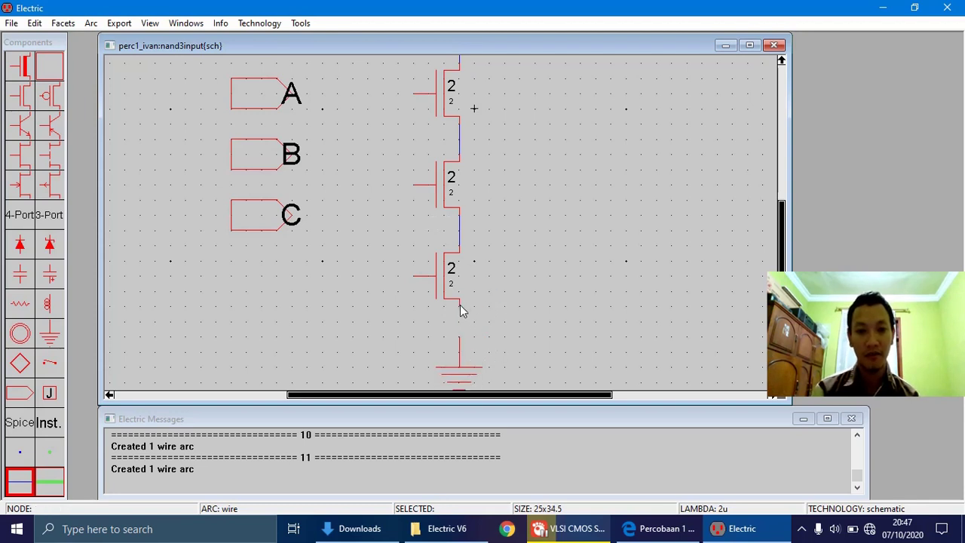
- Wire the lower terminal of the bottom nMOS straight down to the Ground symbol
click(458, 304)
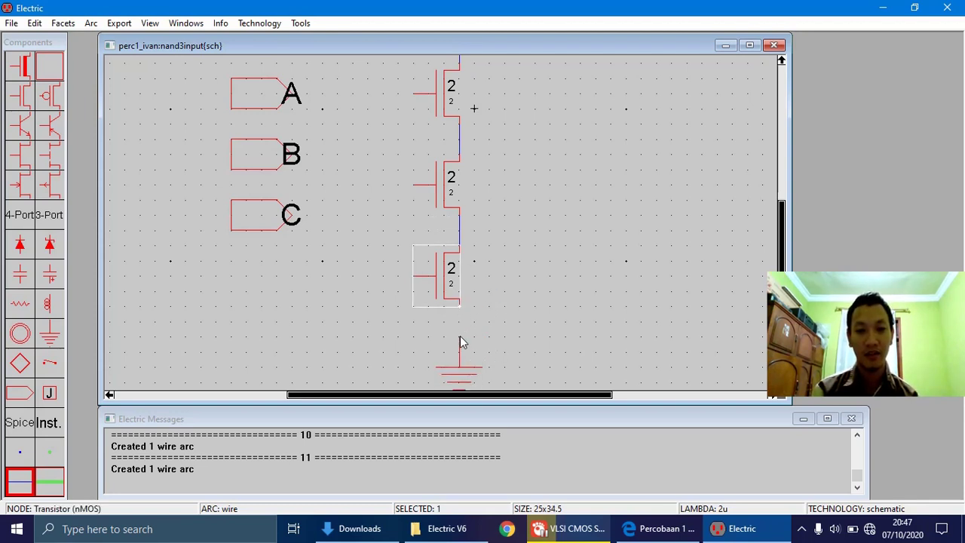
right_click(461, 338)
click(560, 286)
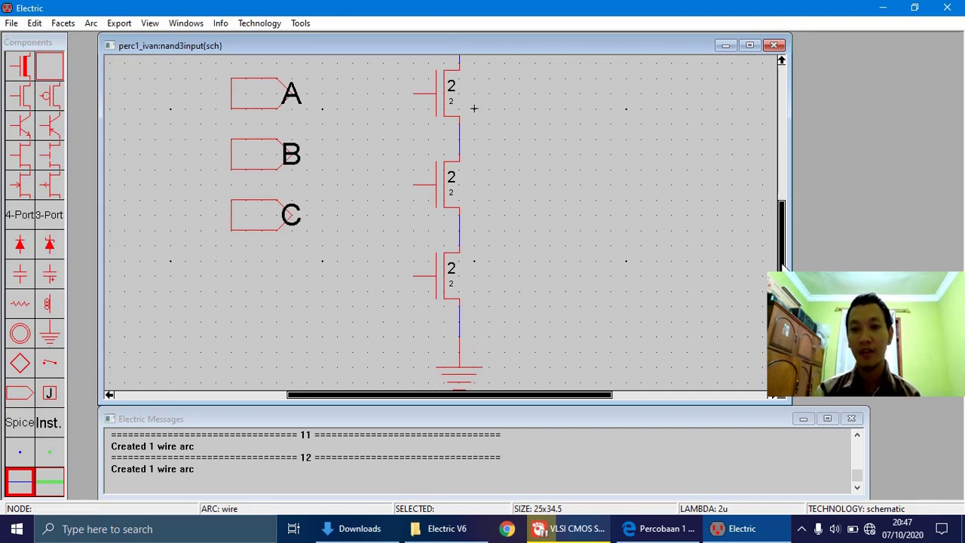
- Wire the lower terminals of the middle and rightmost pMOS to the wire between the leftmost pMOS and the top nMOS
drag(784, 265, 786, 218)
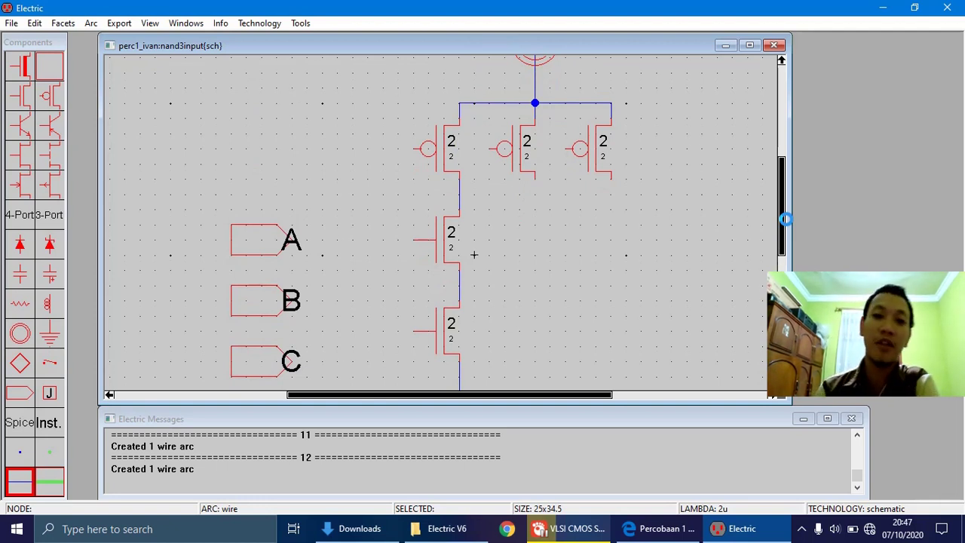
click(458, 191)
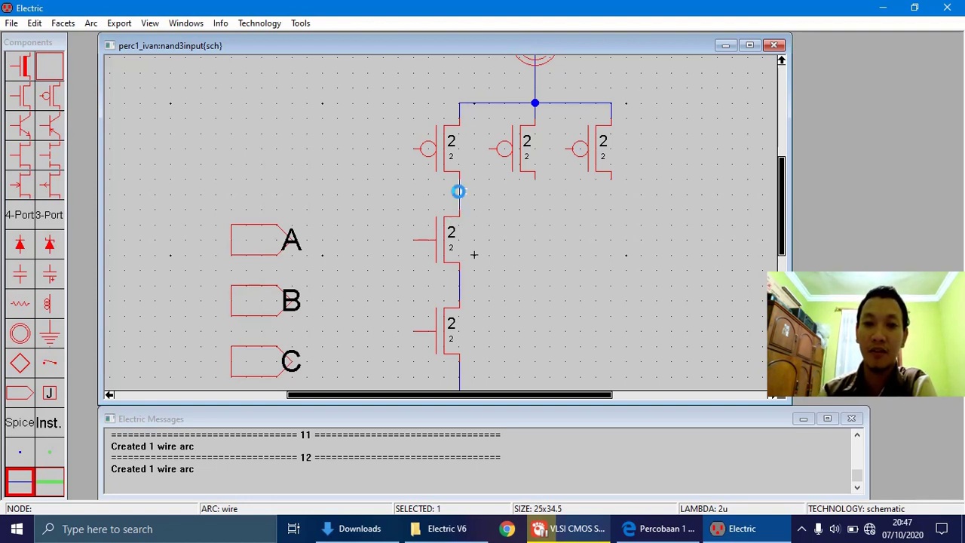
right_click(535, 194)
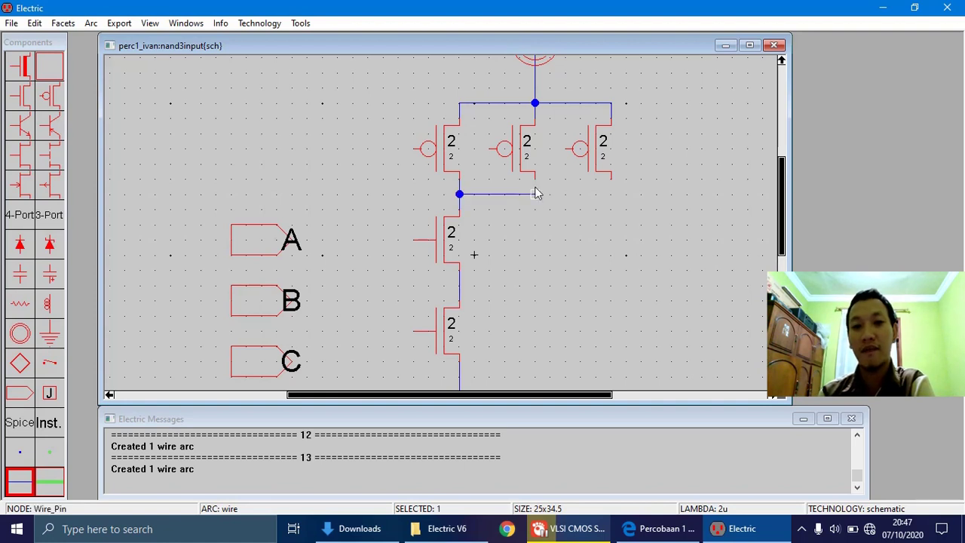
right_click(536, 188)
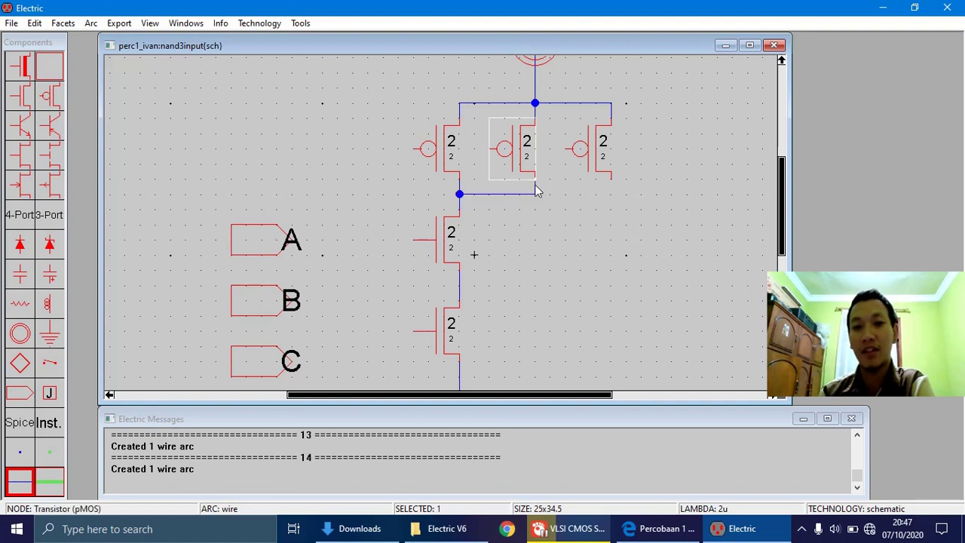
click(535, 195)
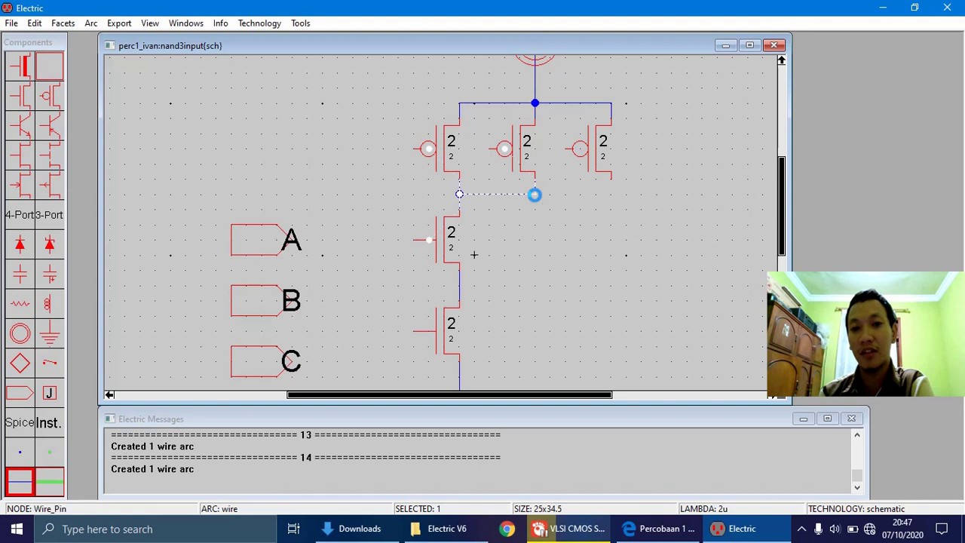
right_click(610, 194)
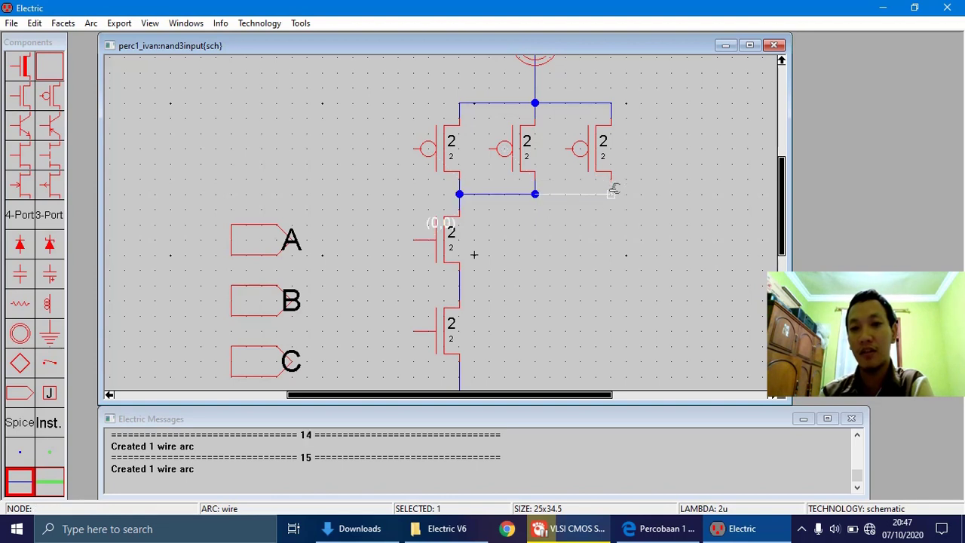
click(611, 193)
right_click(611, 184)
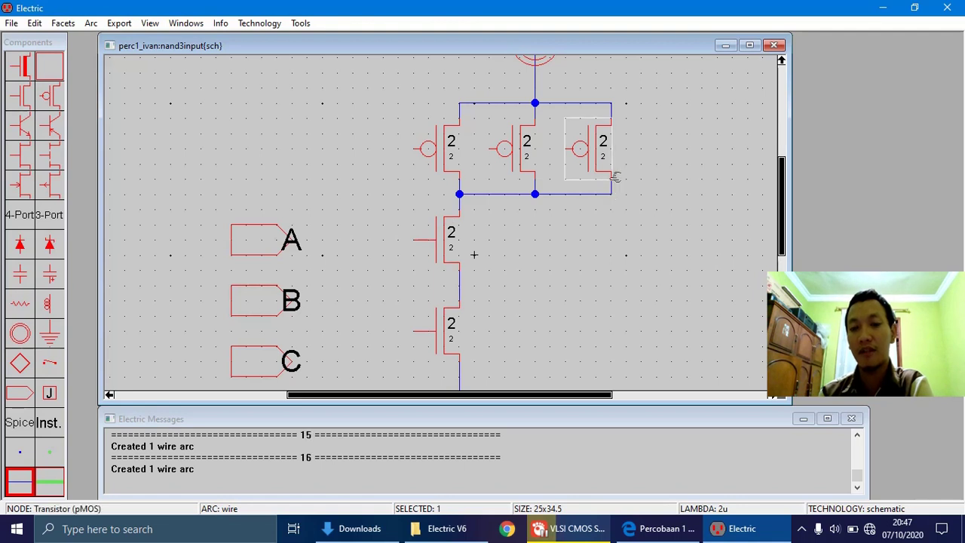
- Extend the shared pMOS output wire about two grid units rightward and place an Off-Page symbol at its end, exported as Y with Output characteristics
click(610, 194)
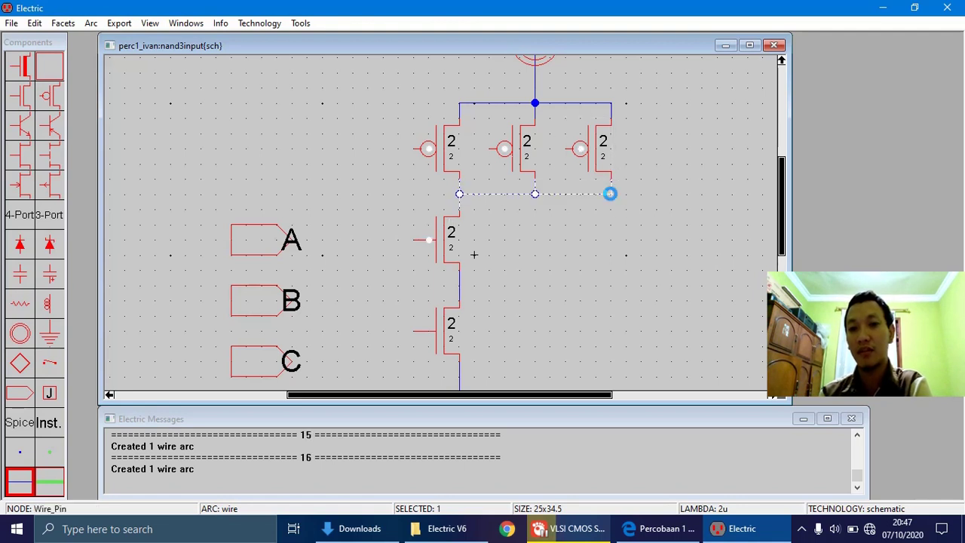
right_click(641, 194)
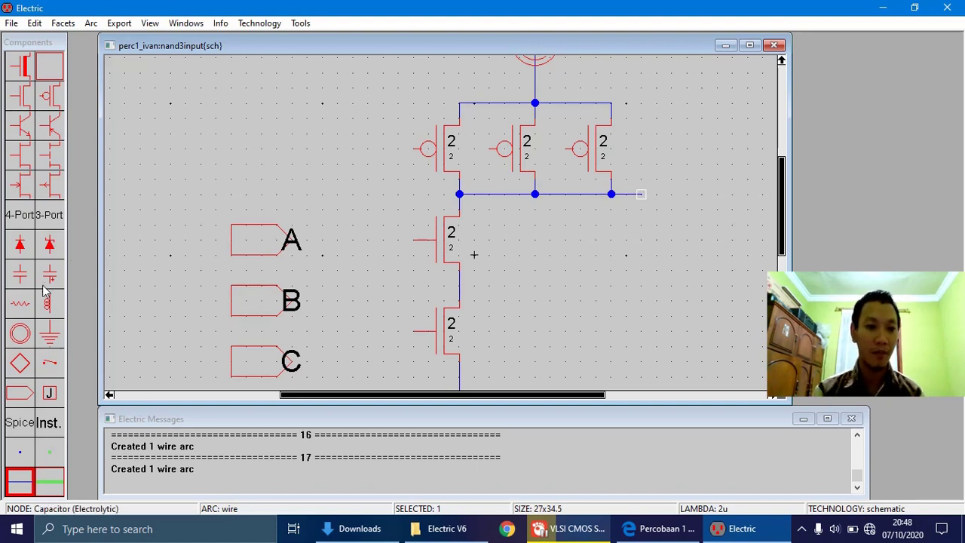
click(19, 392)
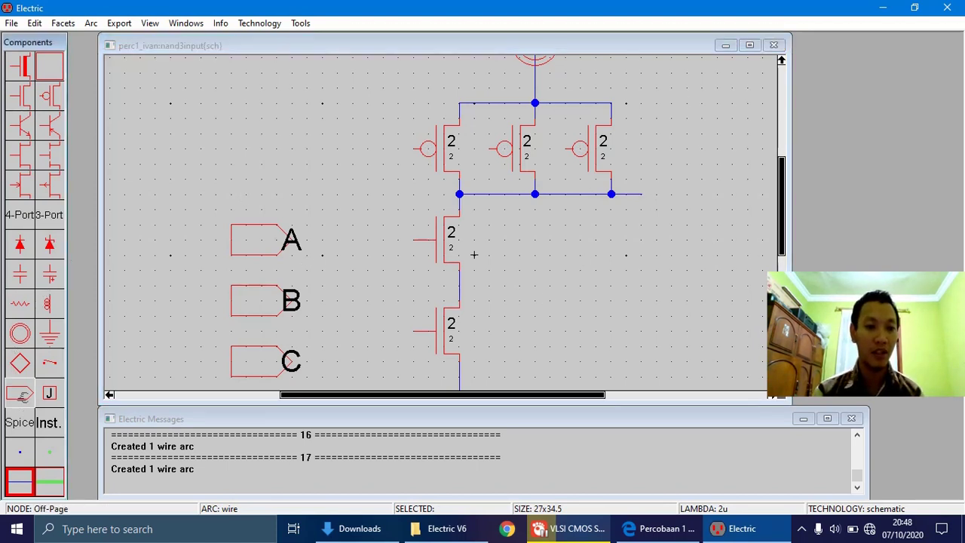
click(672, 195)
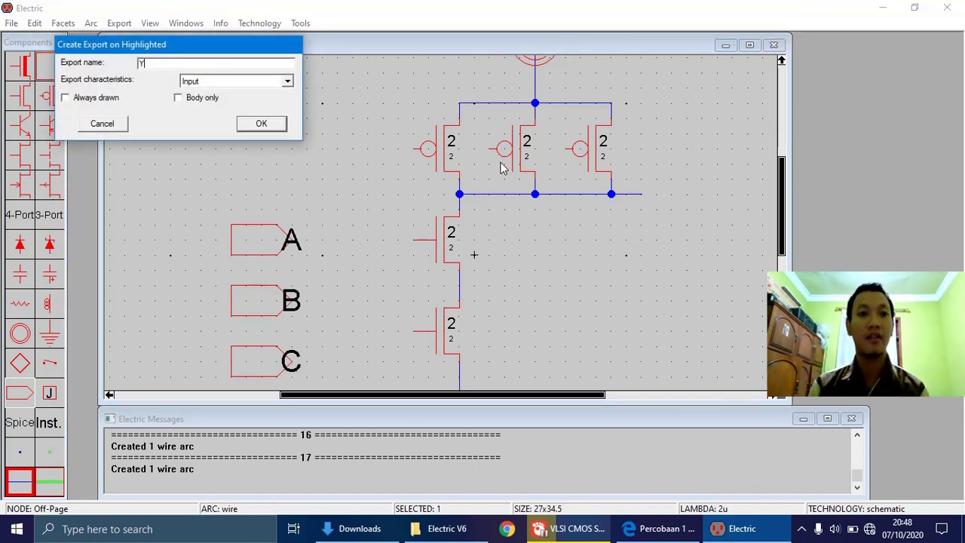
click(259, 82)
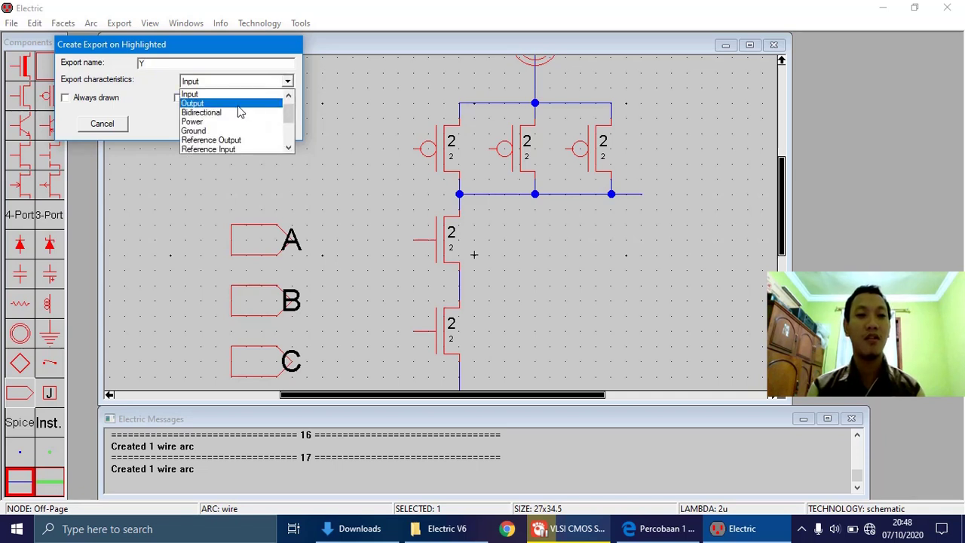
click(239, 105)
click(258, 123)
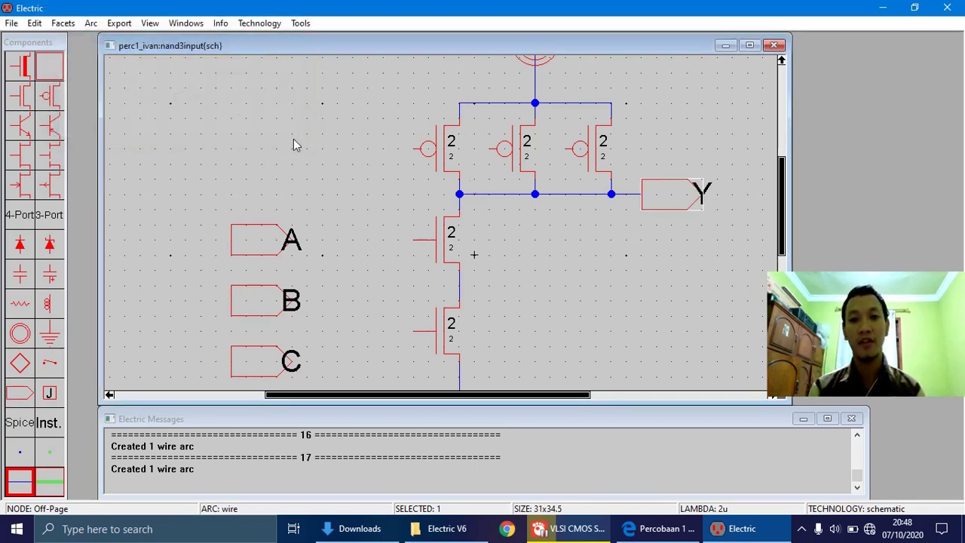
click(618, 244)
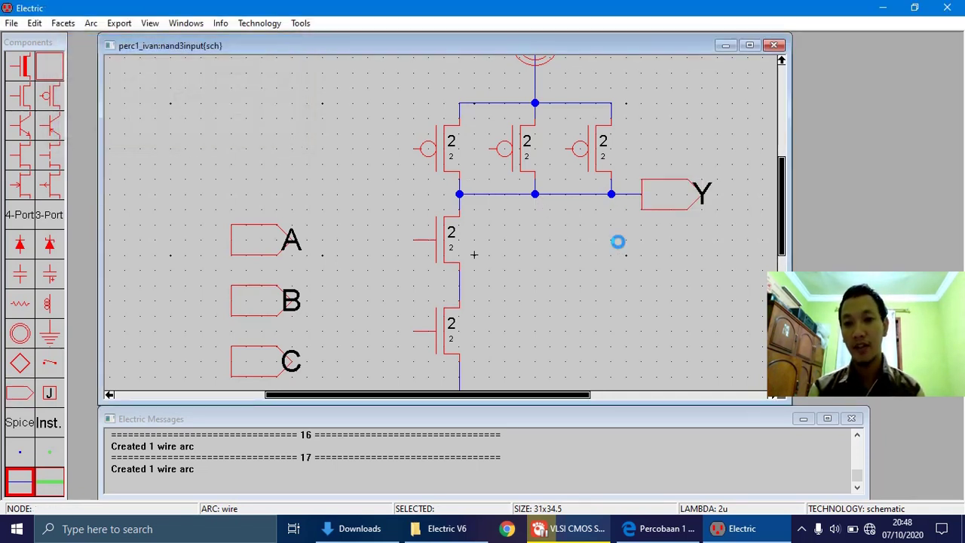
- Delete the short wire stub beside the Y symbol and wire the rightmost pMOS's lower pin directly to the port at Y's tip
click(672, 187)
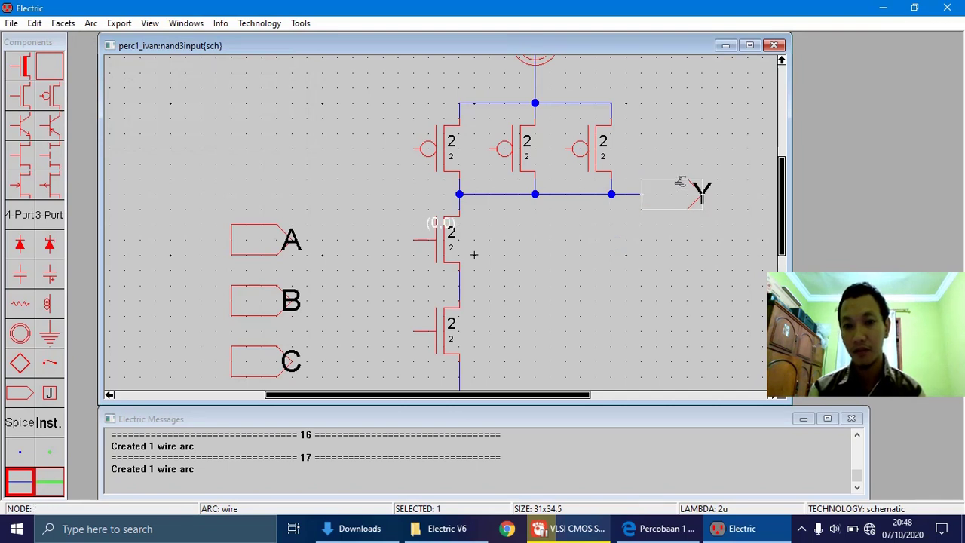
click(623, 198)
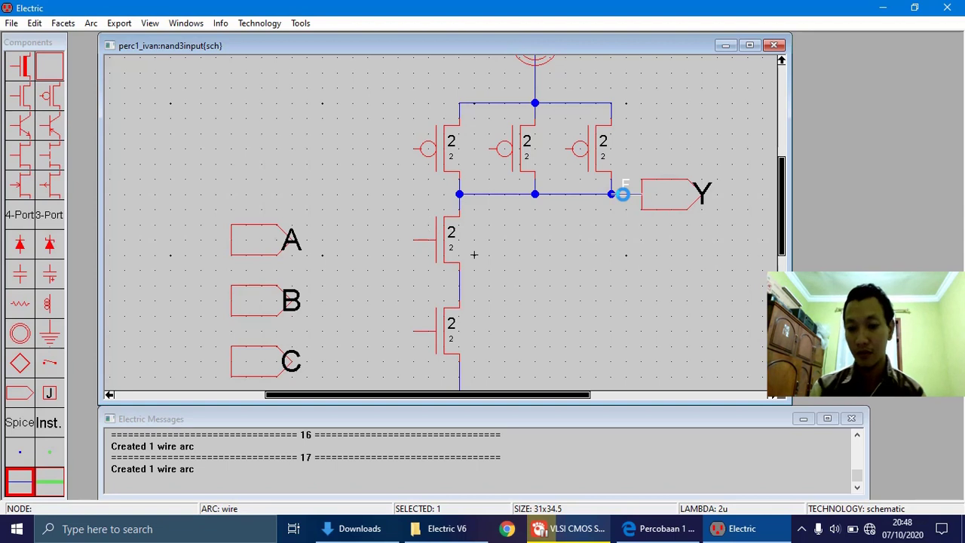
click(624, 199)
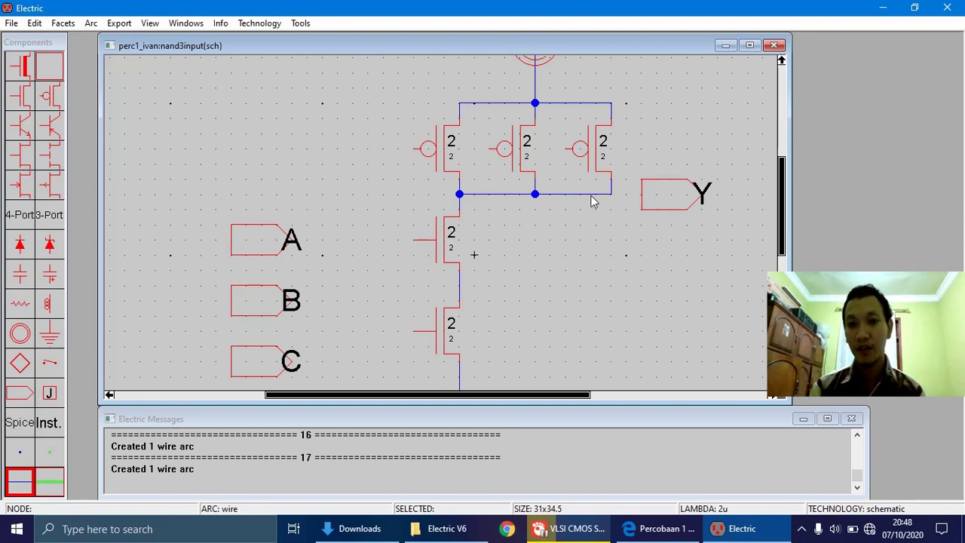
click(611, 195)
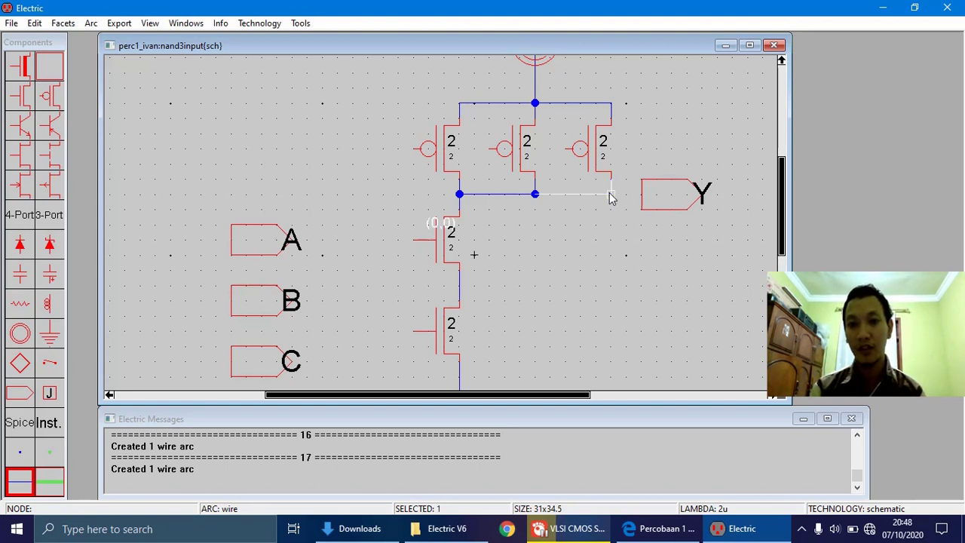
right_click(682, 198)
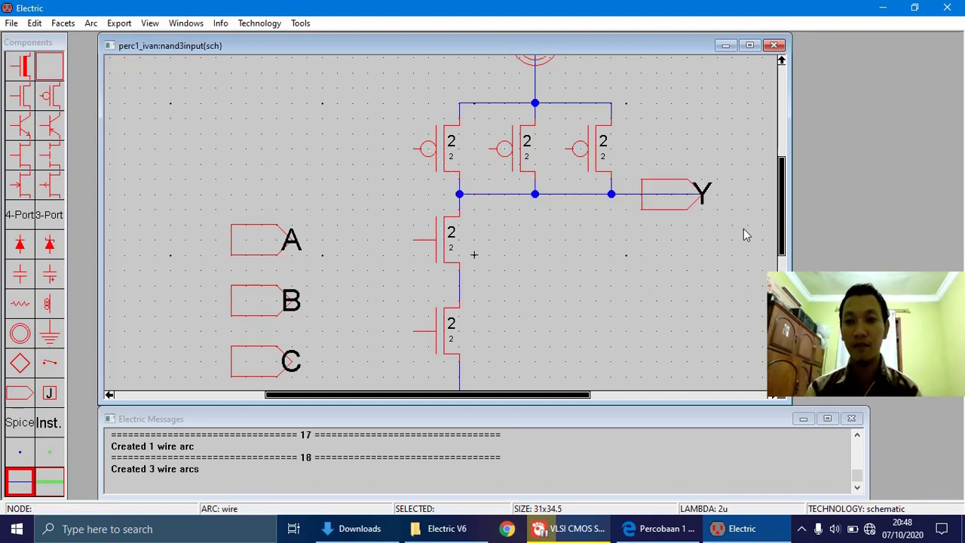
- Wire the leftmost pMOS gate to input A, running about four grid units left, down to A's level and across to its tip
mouse_move(782, 225)
mouse_down()
mouse_move(782, 199)
mouse_move(784, 279)
mouse_move(783, 220)
mouse_up()
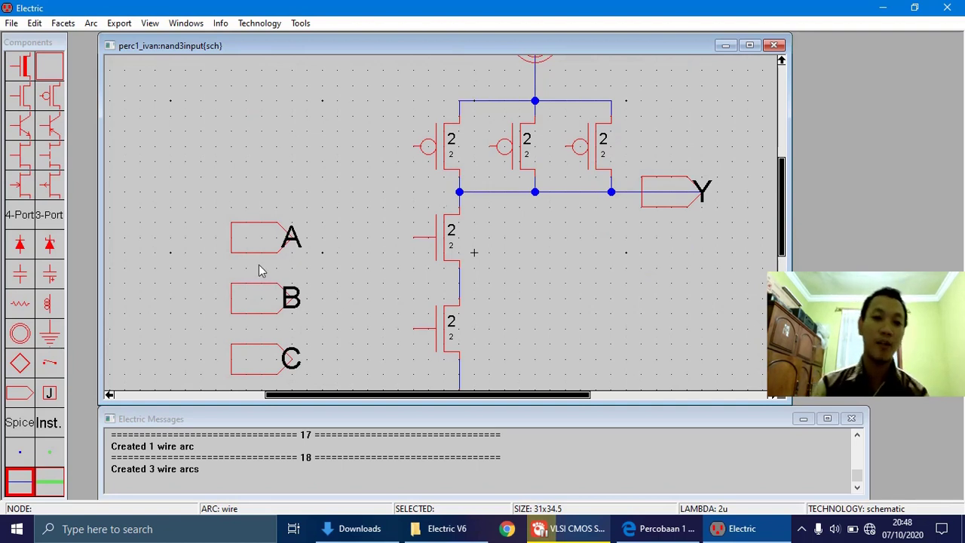
click(414, 148)
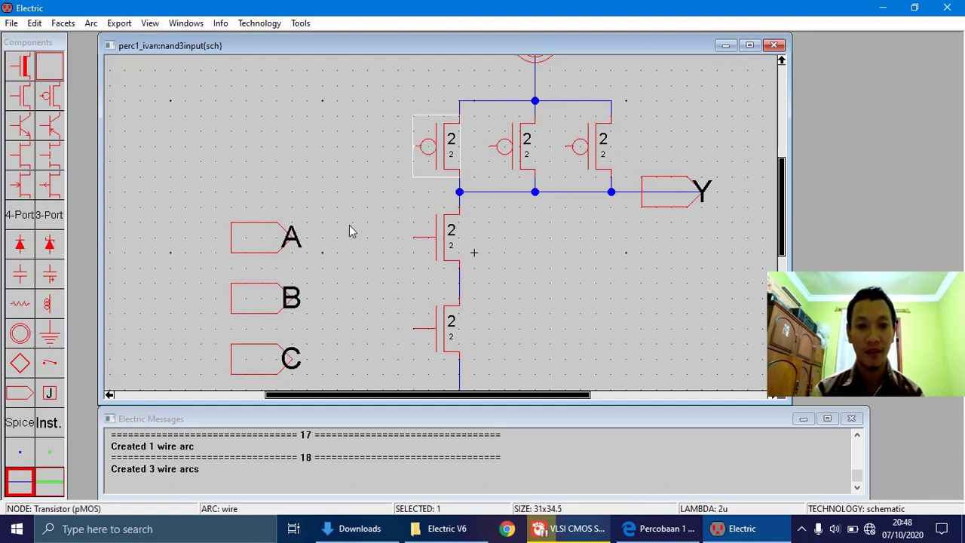
right_click(354, 147)
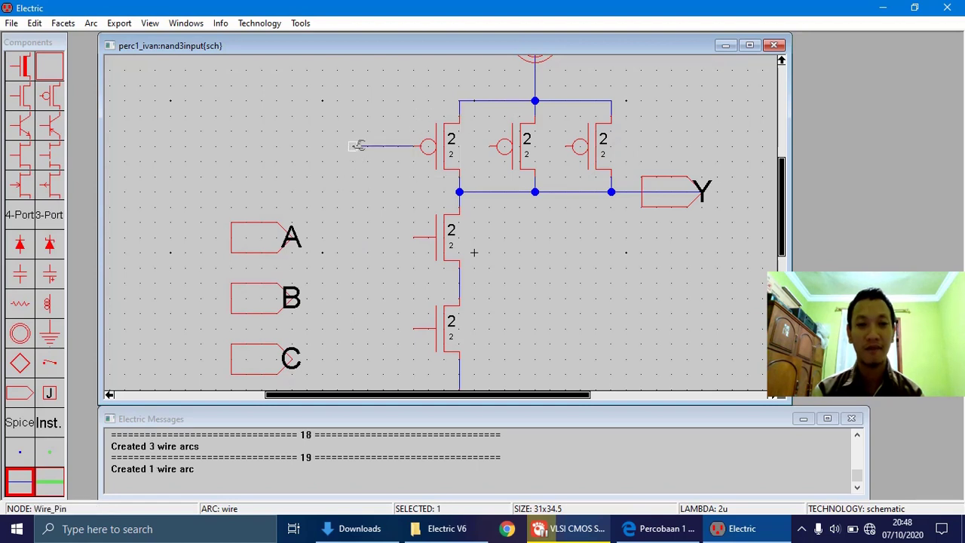
right_click(350, 238)
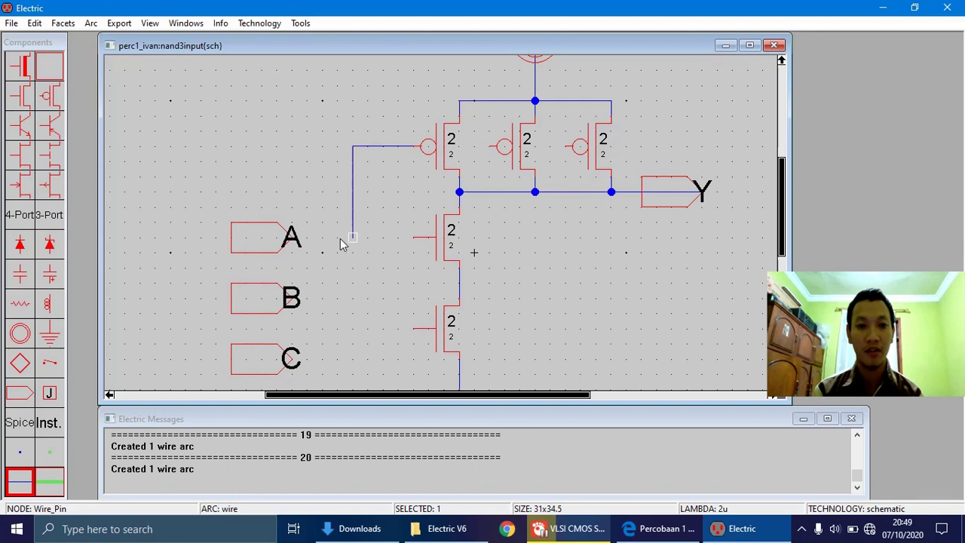
right_click(292, 238)
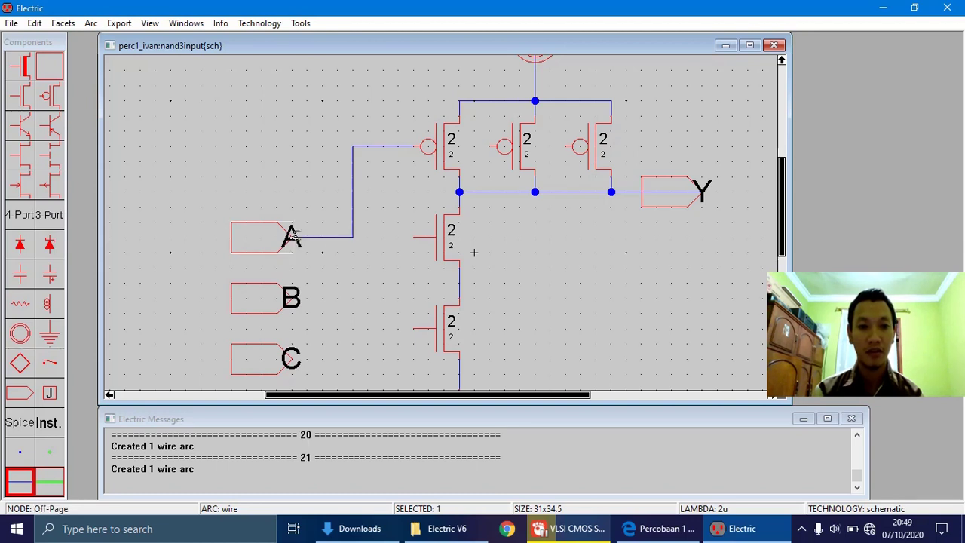
click(358, 266)
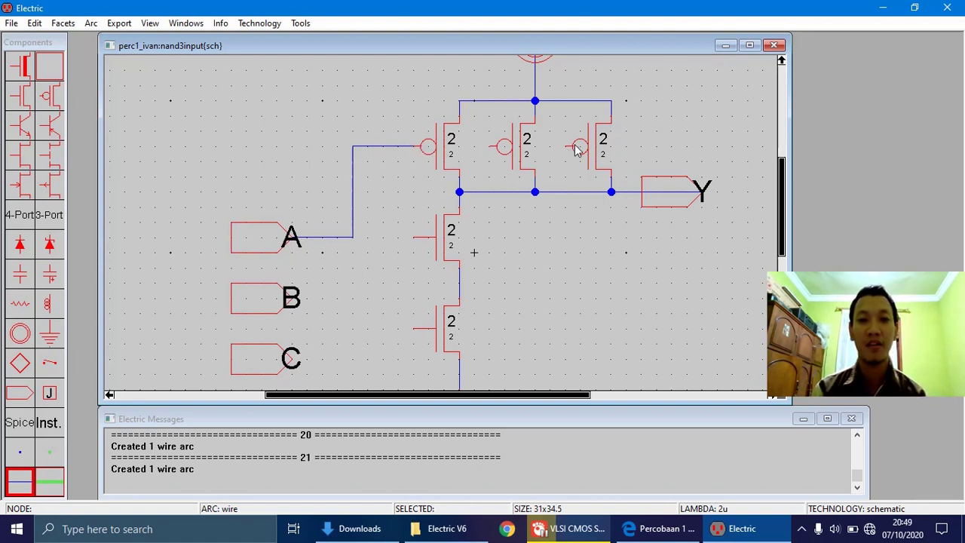
- Wire the middle pMOS gate to input B, passing one grid unit below the leftmost gate and descending right of A's vertical wire
right_click(491, 149)
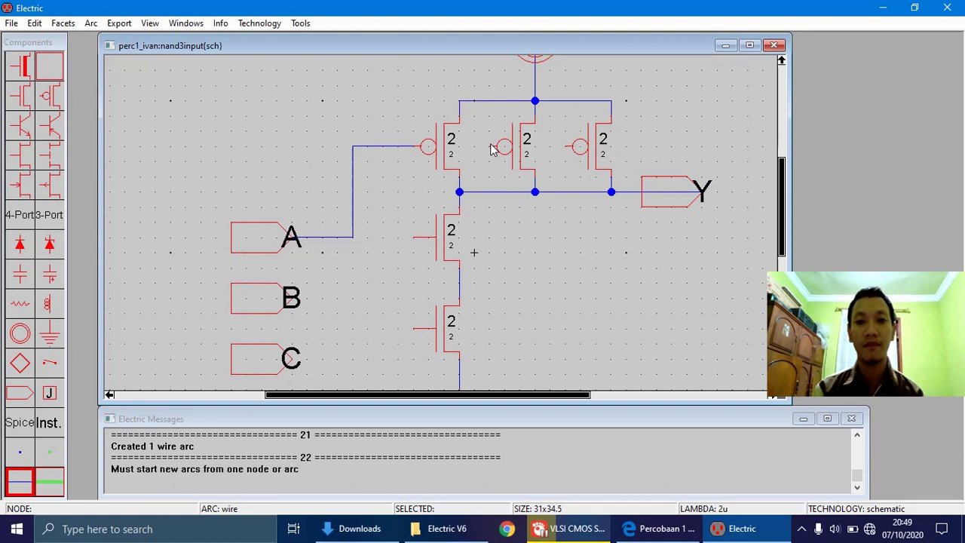
click(489, 146)
right_drag(488, 146, 474, 146)
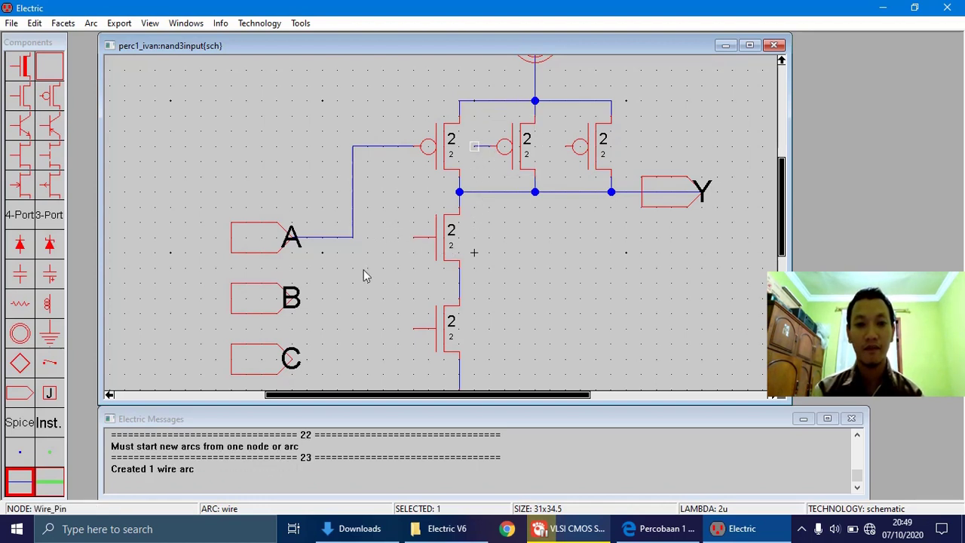
right_click(475, 165)
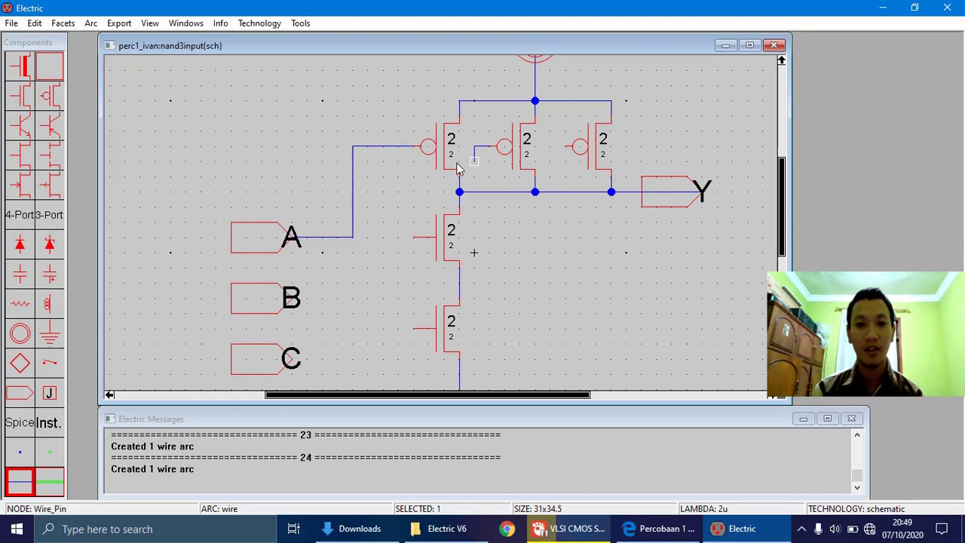
right_click(383, 163)
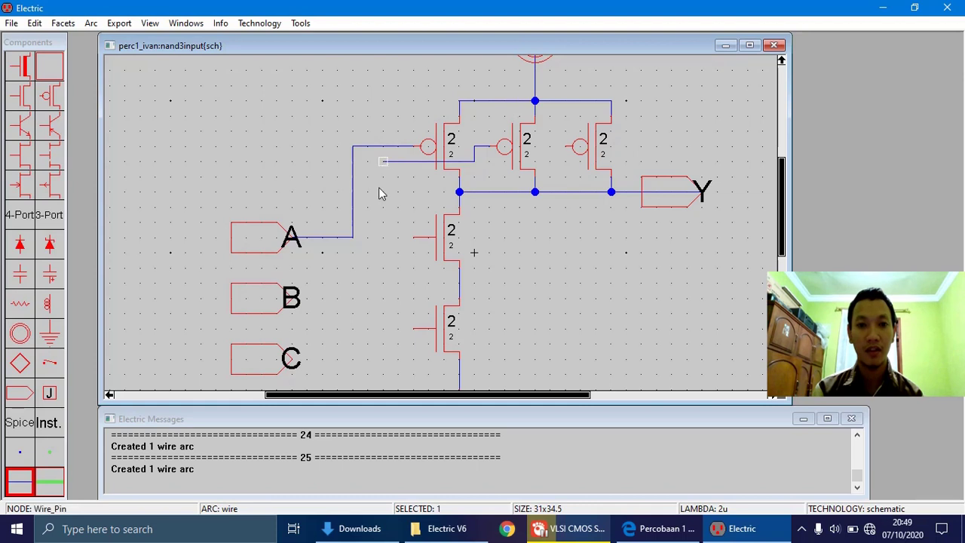
right_click(372, 296)
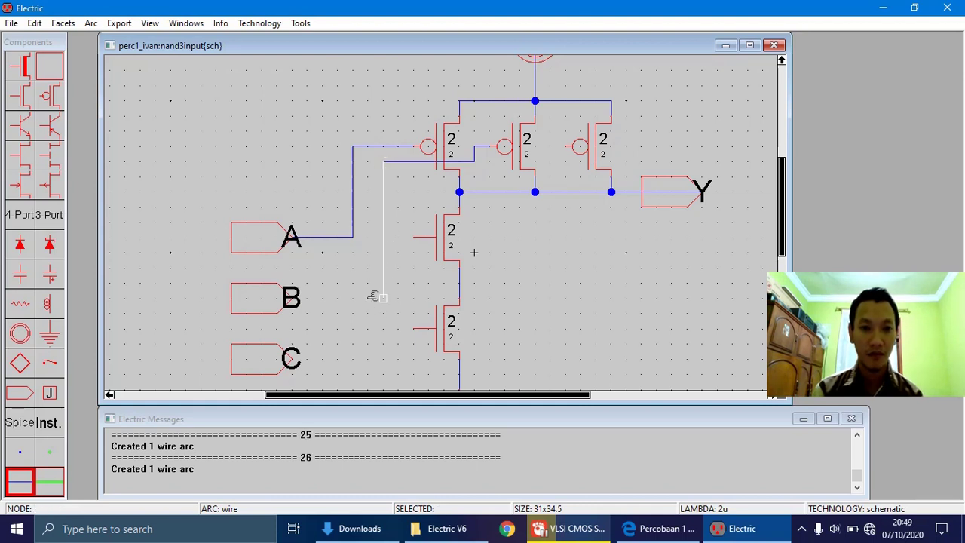
right_click(291, 299)
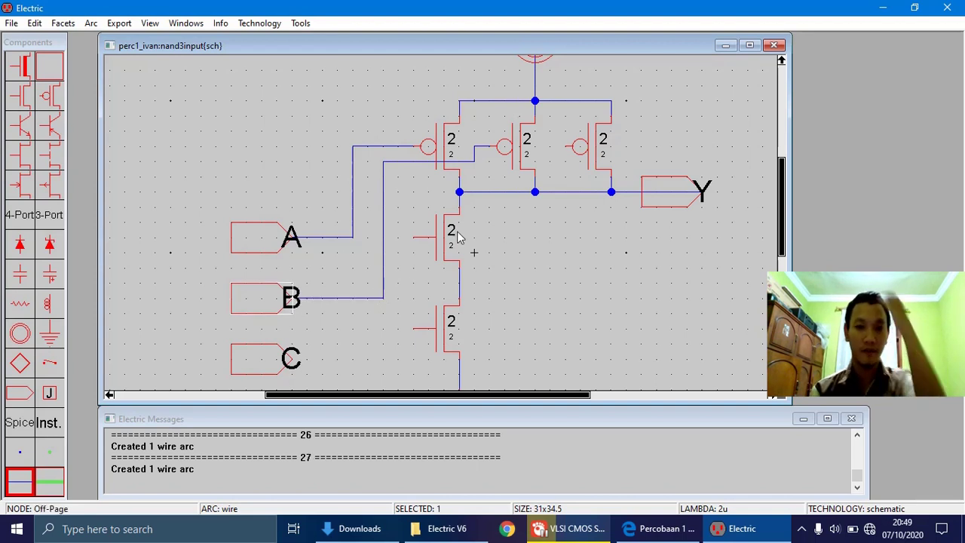
- Wire the rightmost pMOS gate to input C, running about one grid unit left, down to C's level and across to its tip
click(570, 148)
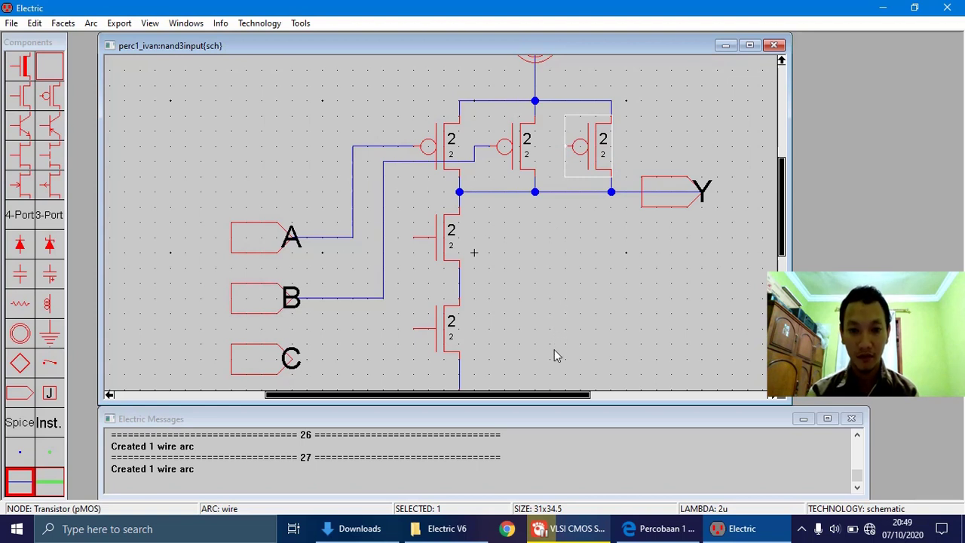
right_click(551, 146)
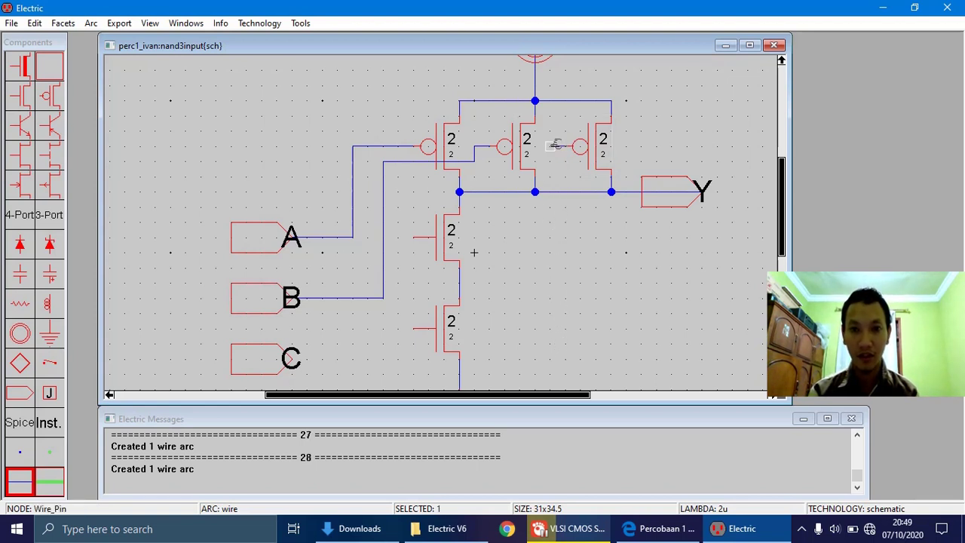
right_click(550, 359)
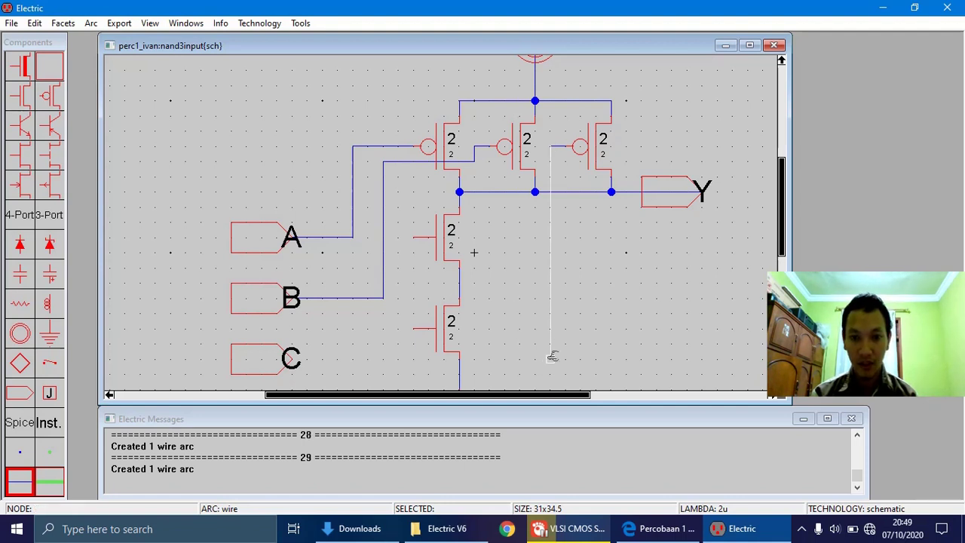
right_click(292, 361)
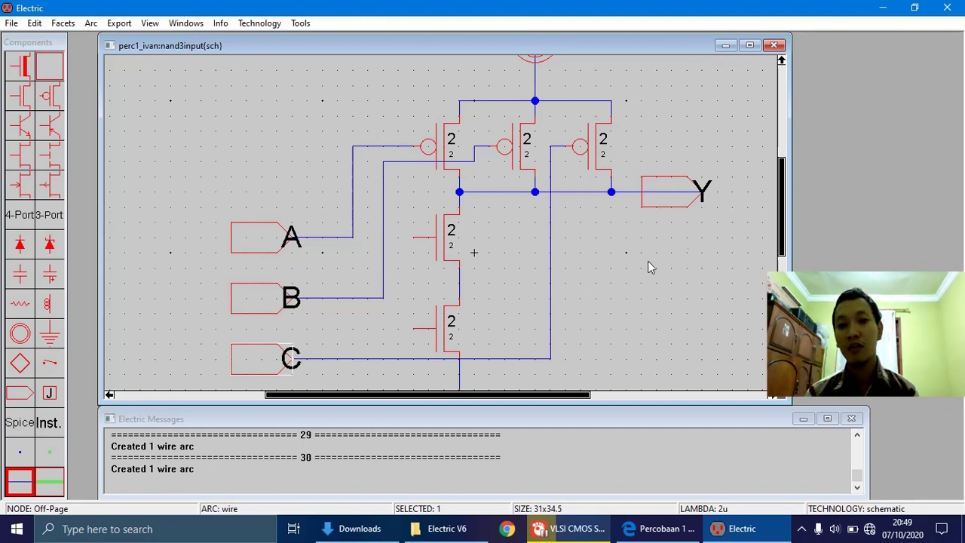
- Wire the top nMOS gate to input A's vertical wire, running about one grid unit left, three units up and then across
mouse_move(781, 218)
mouse_down()
mouse_move(781, 245)
mouse_move(782, 236)
mouse_up()
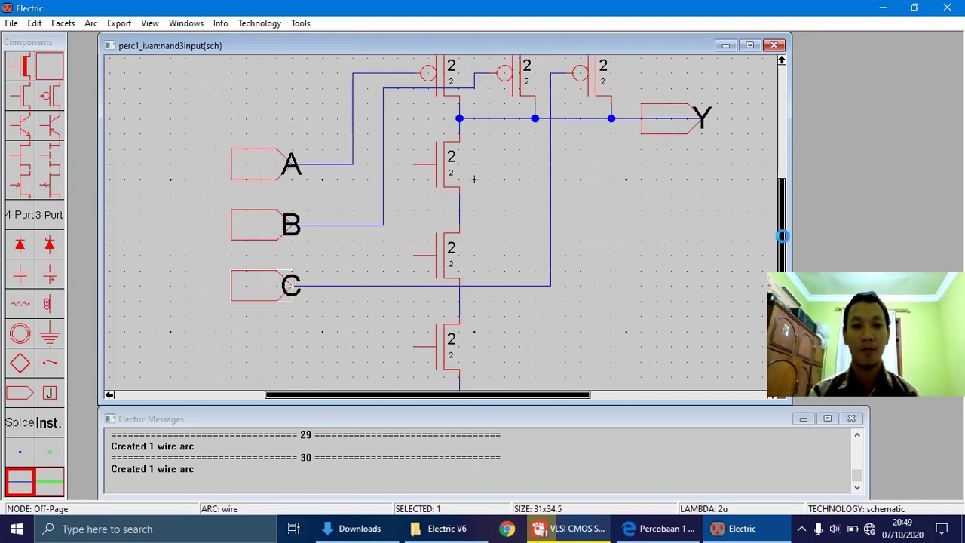
click(414, 165)
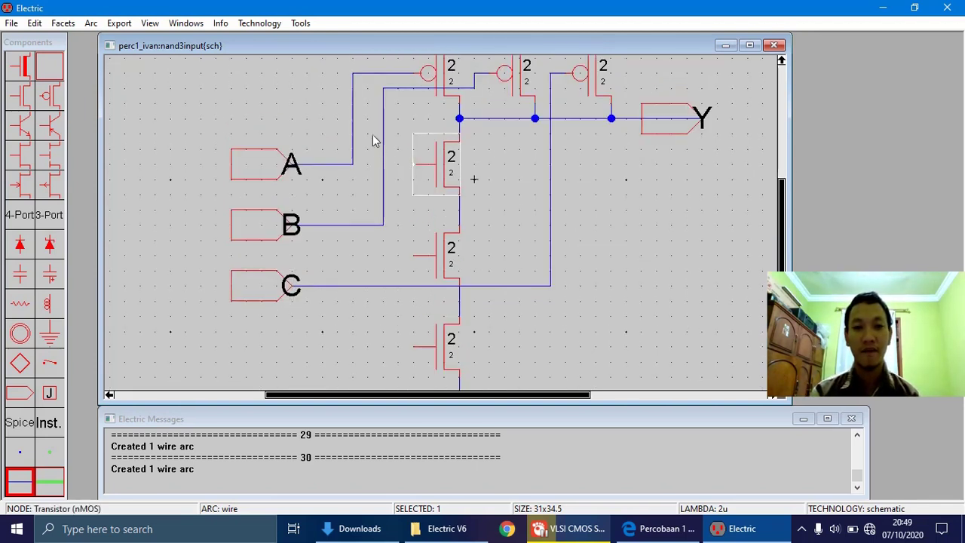
right_click(414, 132)
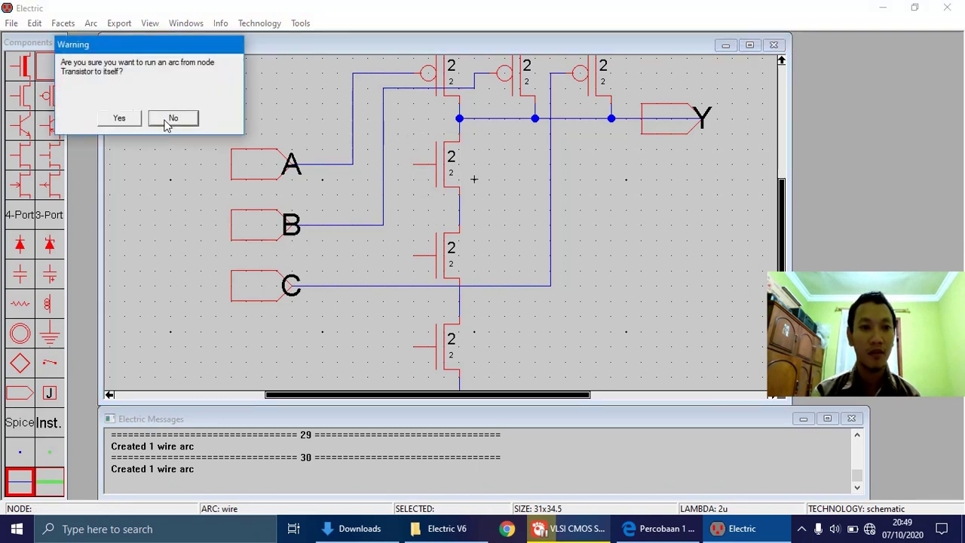
click(170, 119)
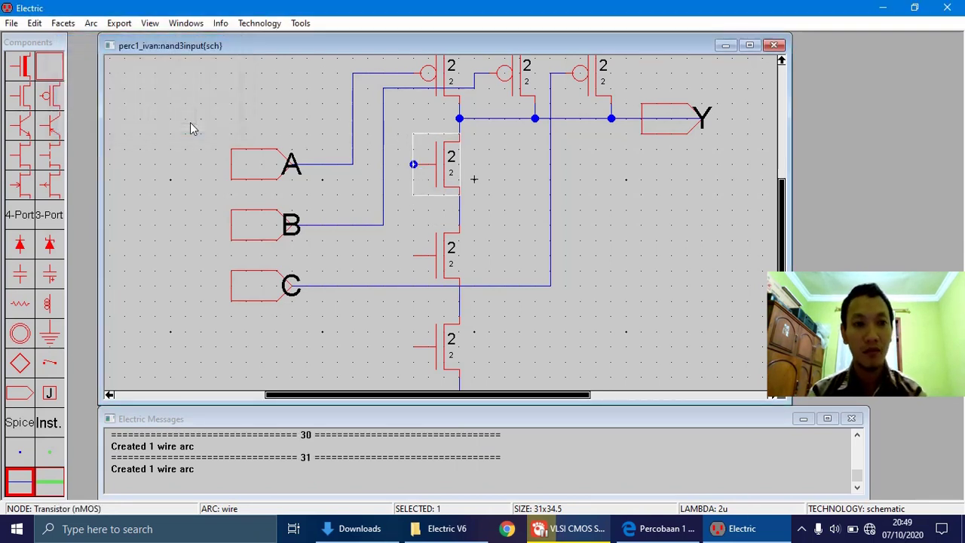
right_click(398, 164)
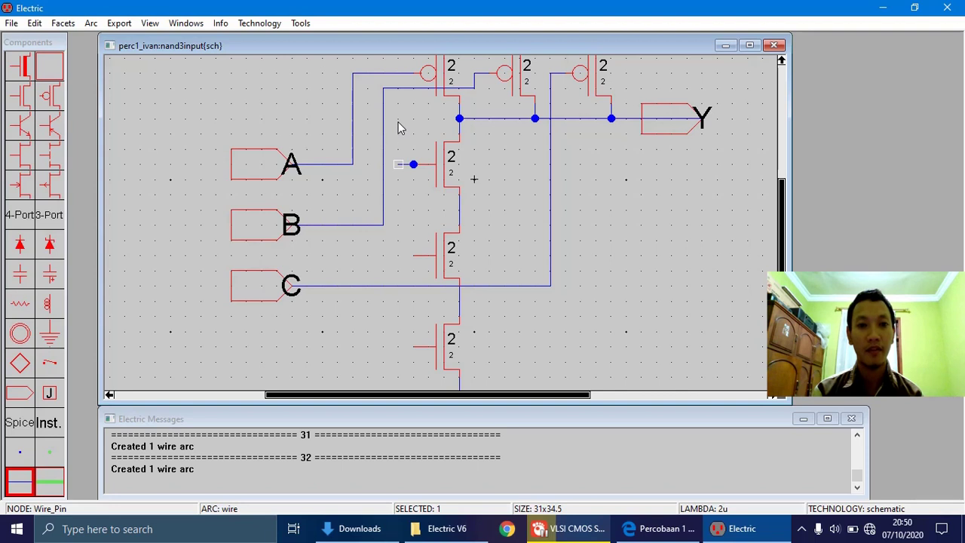
right_click(398, 119)
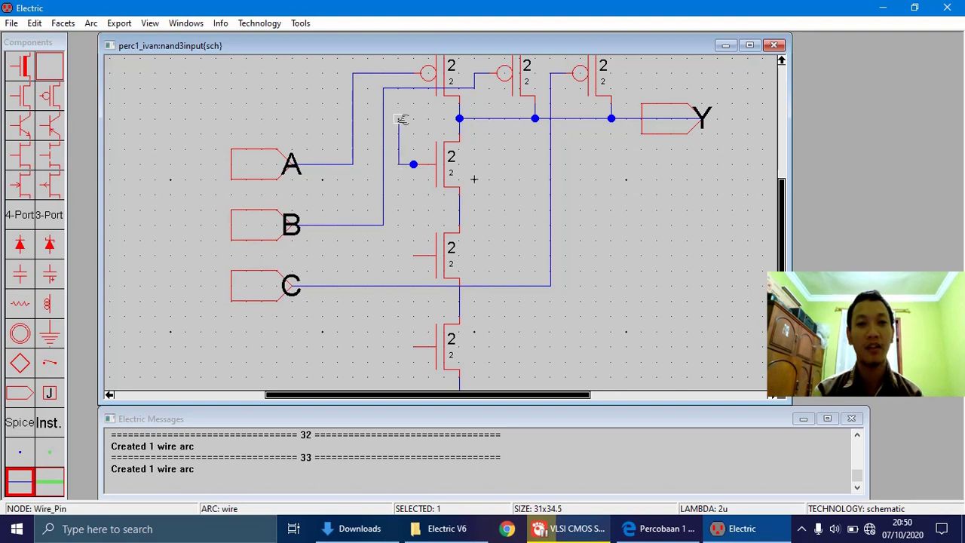
right_click(352, 119)
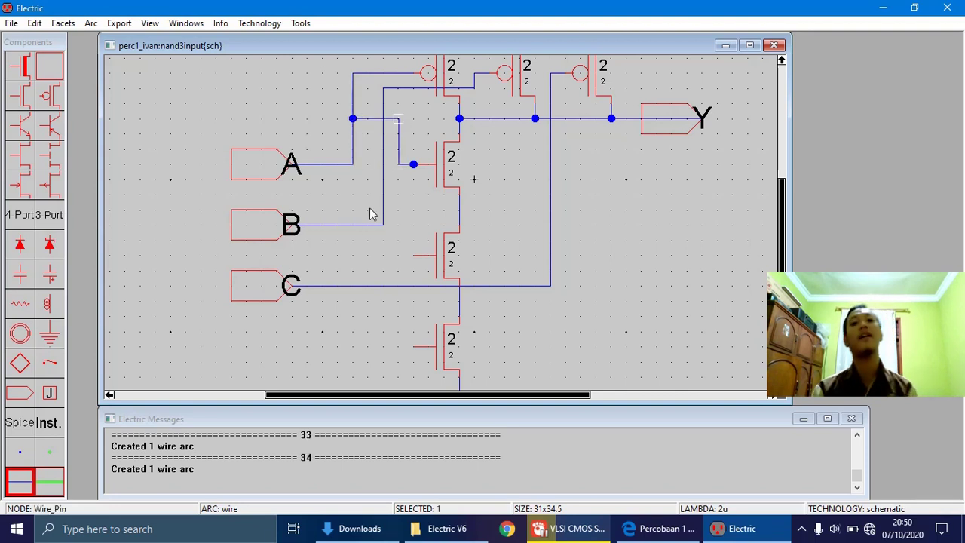
- Wire the middle nMOS gate to the corner of input B's wire, running about two grid units left and two up
click(413, 252)
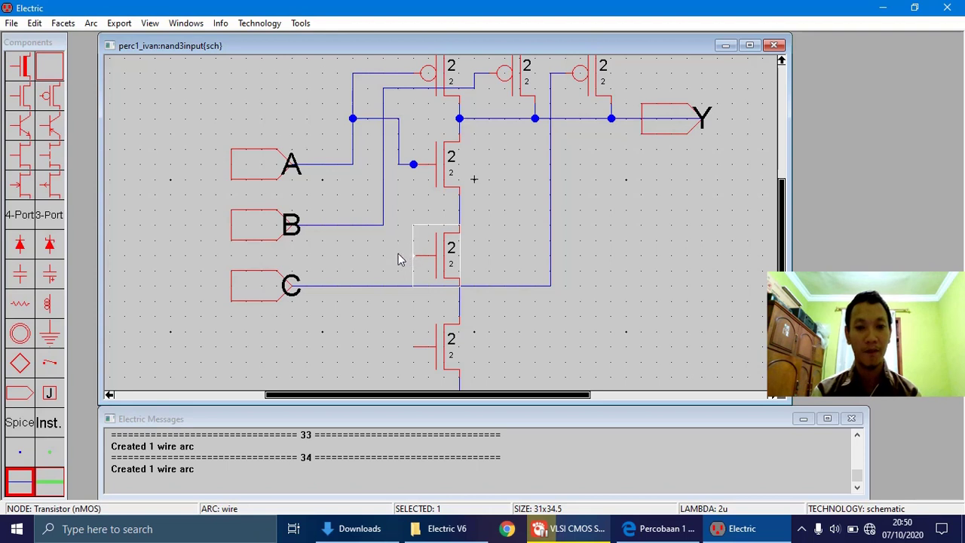
right_click(383, 255)
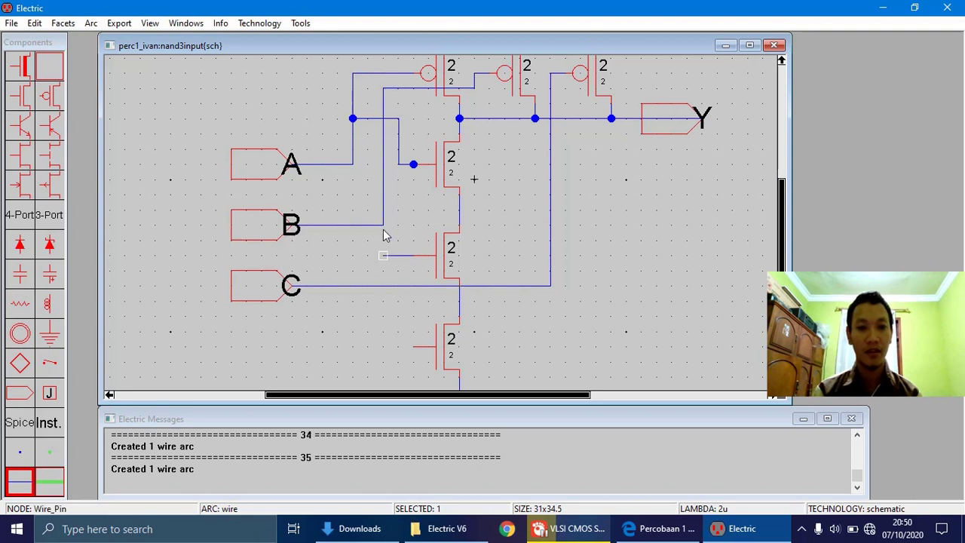
right_click(383, 224)
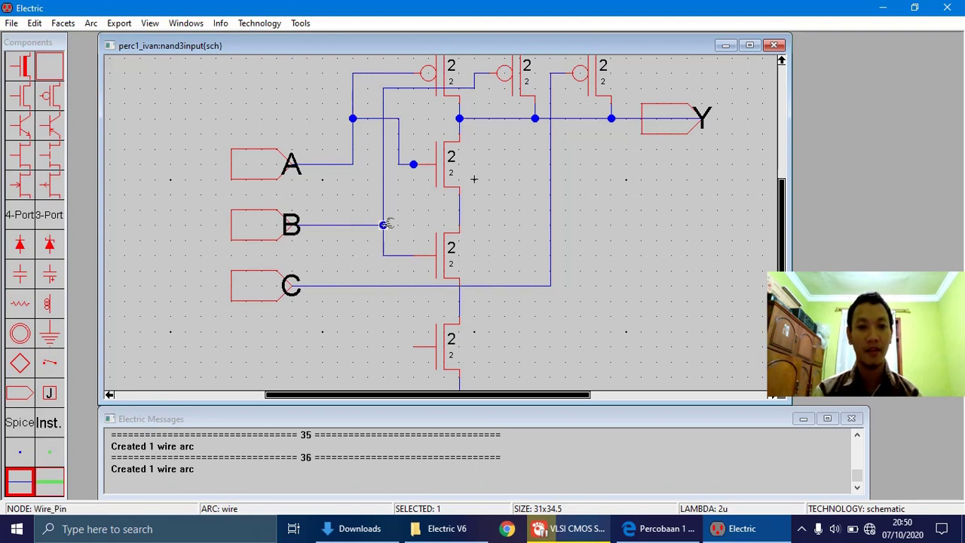
- Wire the bottom nMOS gate to input C's horizontal wire, running about one grid unit left and straight up
click(413, 345)
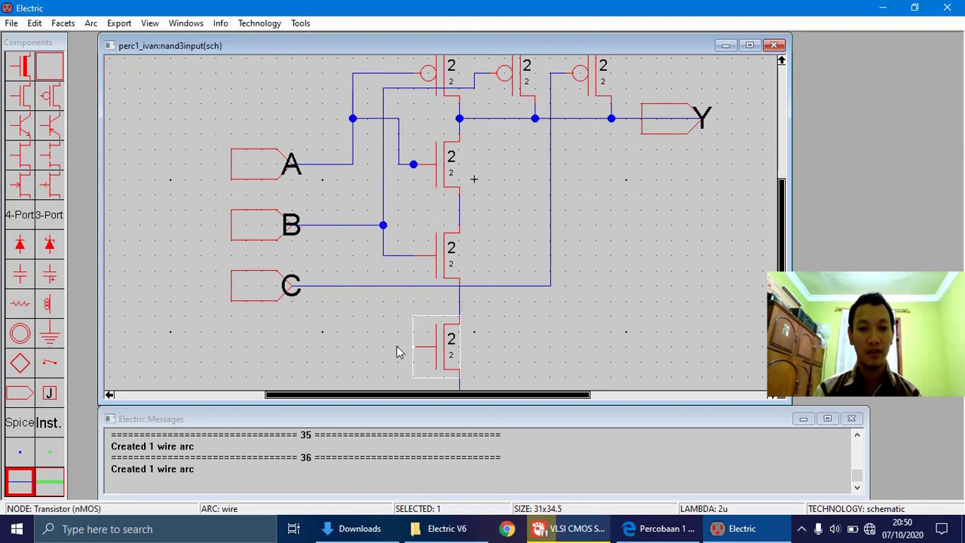
right_click(397, 346)
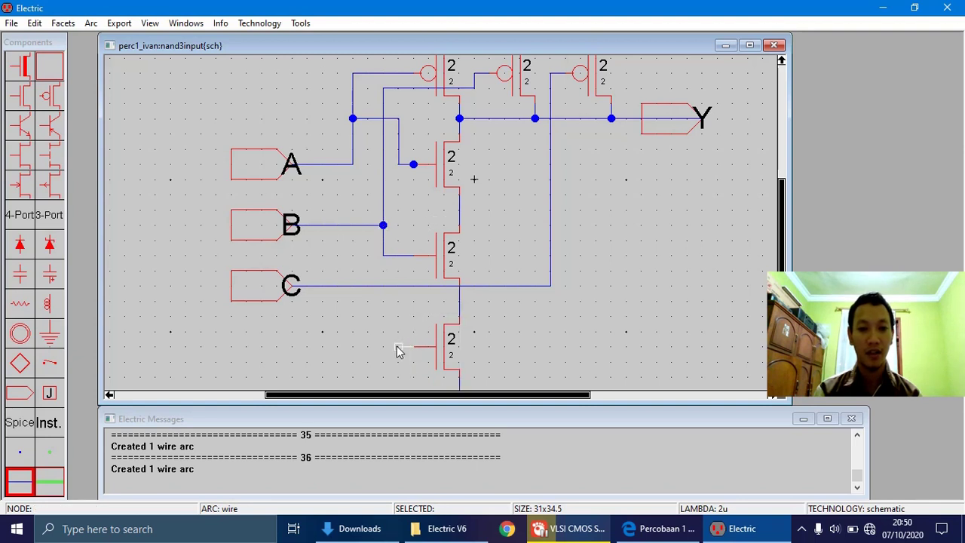
right_click(398, 287)
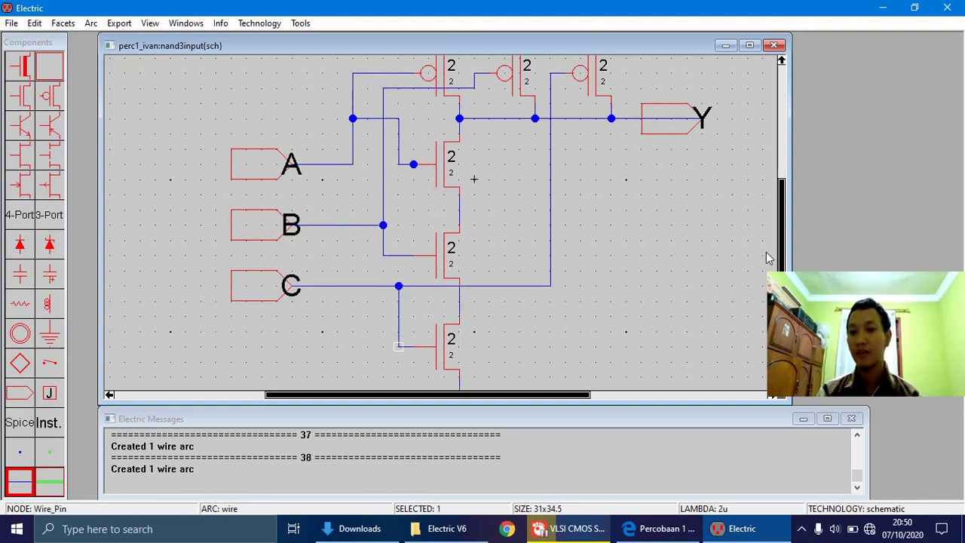
- Start the built-in simulation of the nand3input schematic and move the main time cursor to 0 sec
drag(784, 254, 775, 195)
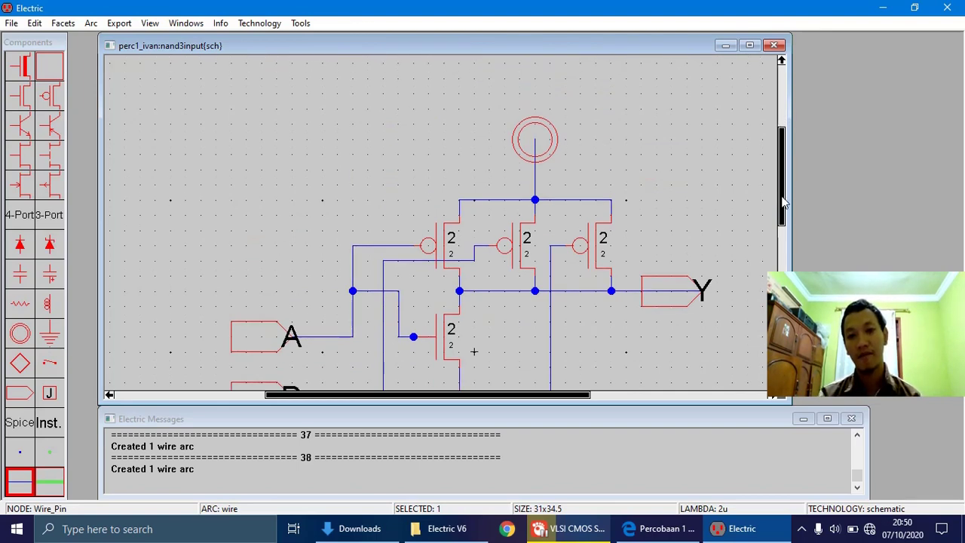
scroll(781, 202, down, 1)
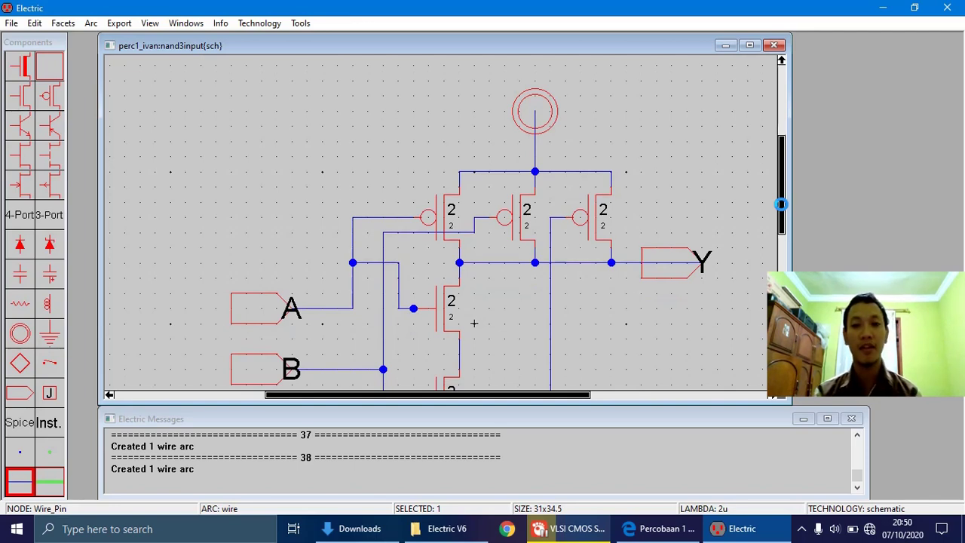
drag(781, 203, 779, 231)
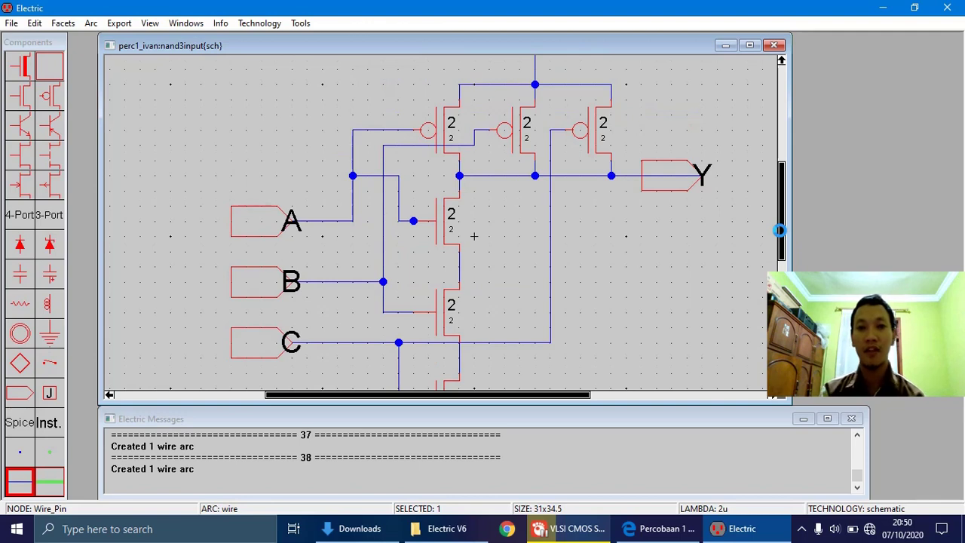
click(265, 23)
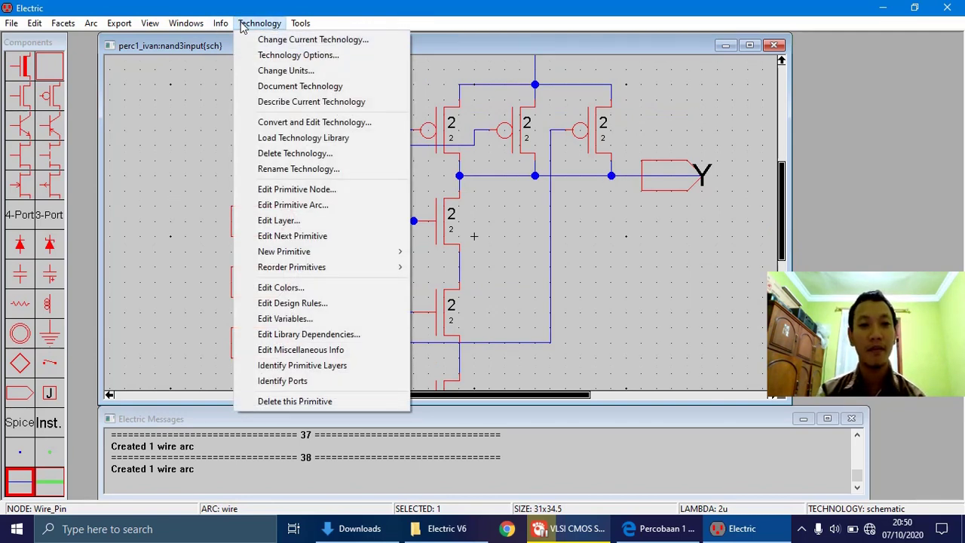
mouse_move(66, 24)
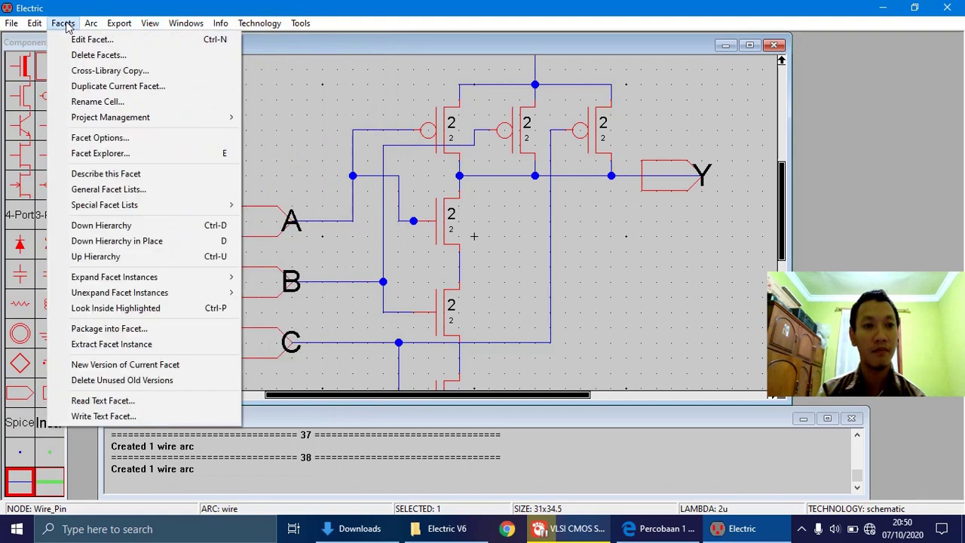
mouse_move(177, 24)
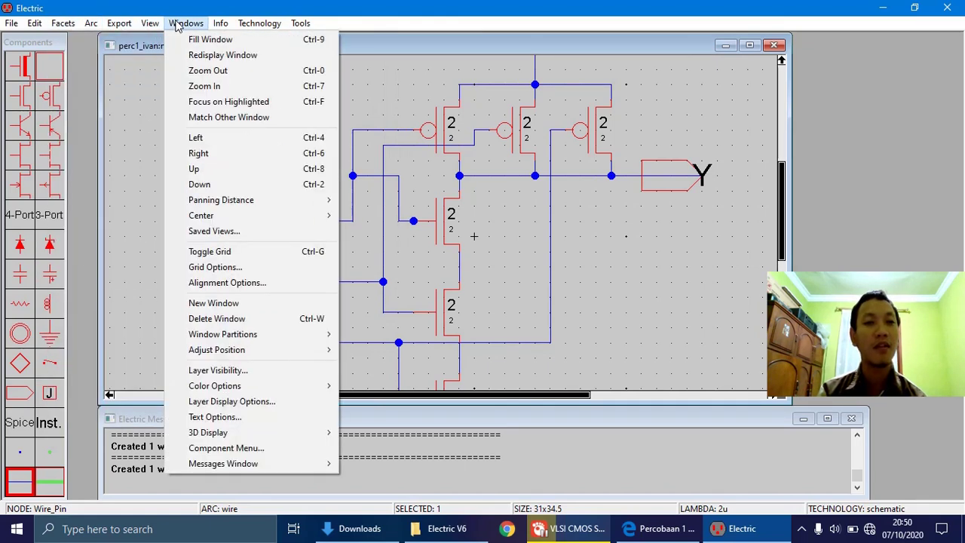
mouse_move(221, 24)
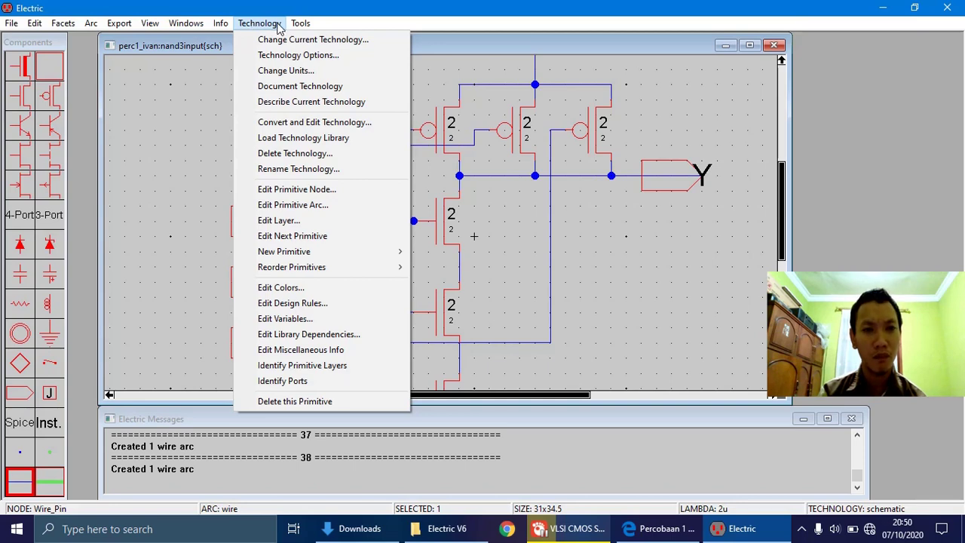
mouse_move(298, 28)
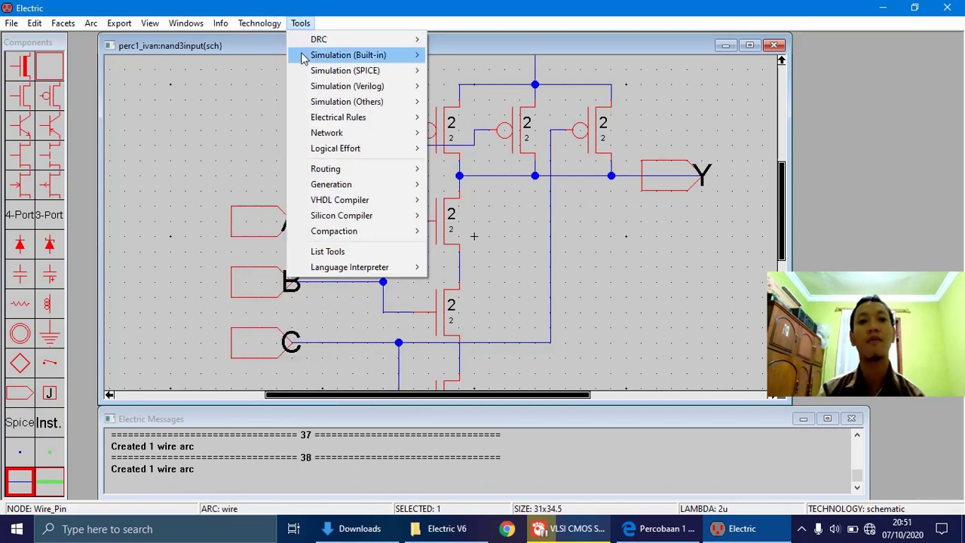
mouse_move(302, 58)
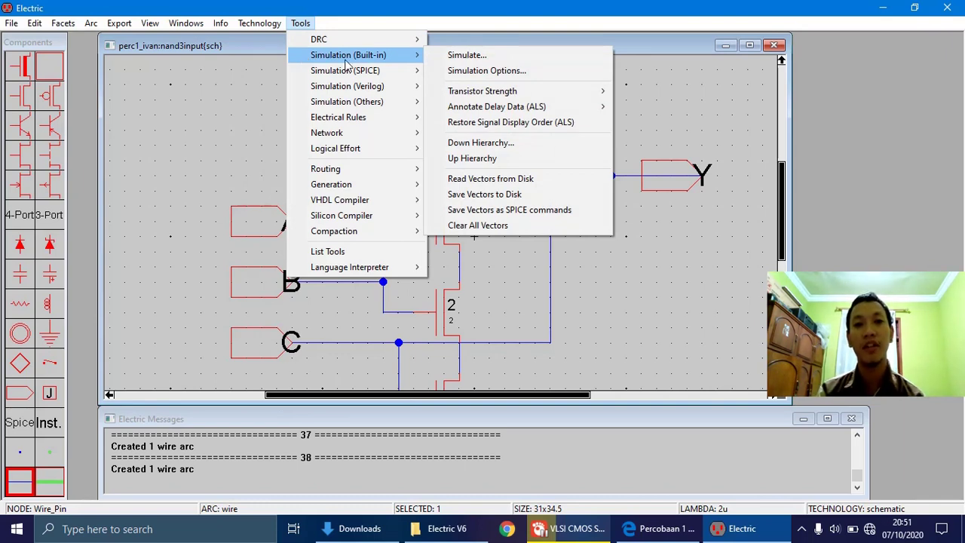
click(445, 61)
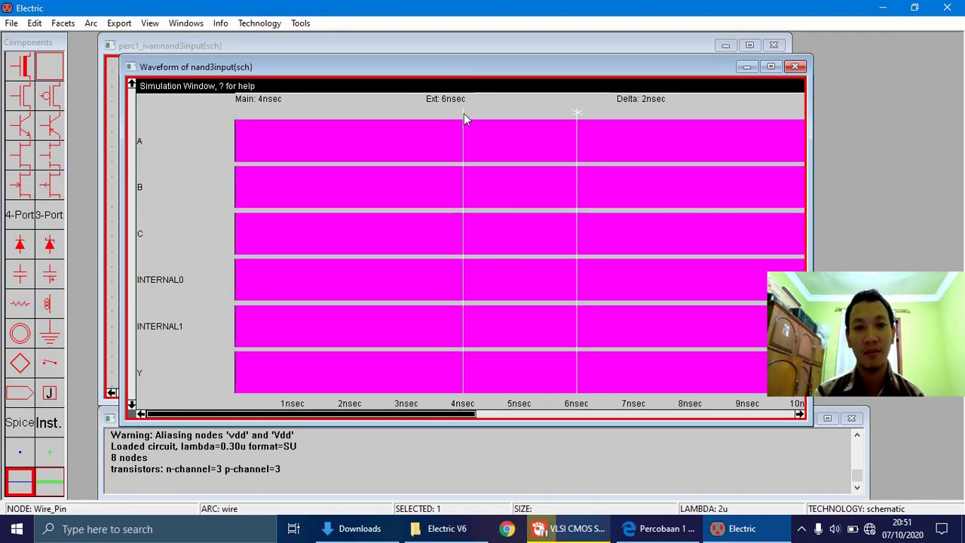
drag(464, 113, 238, 115)
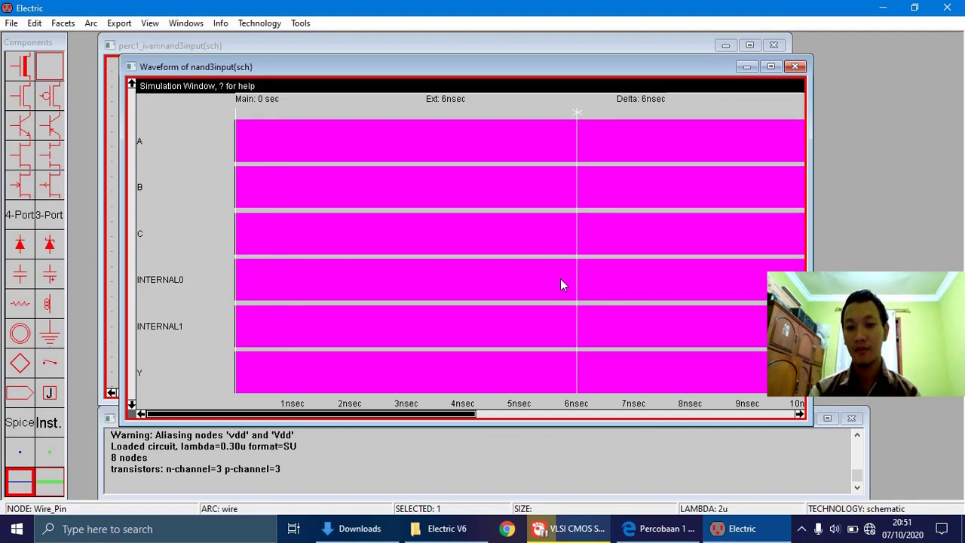
click(802, 530)
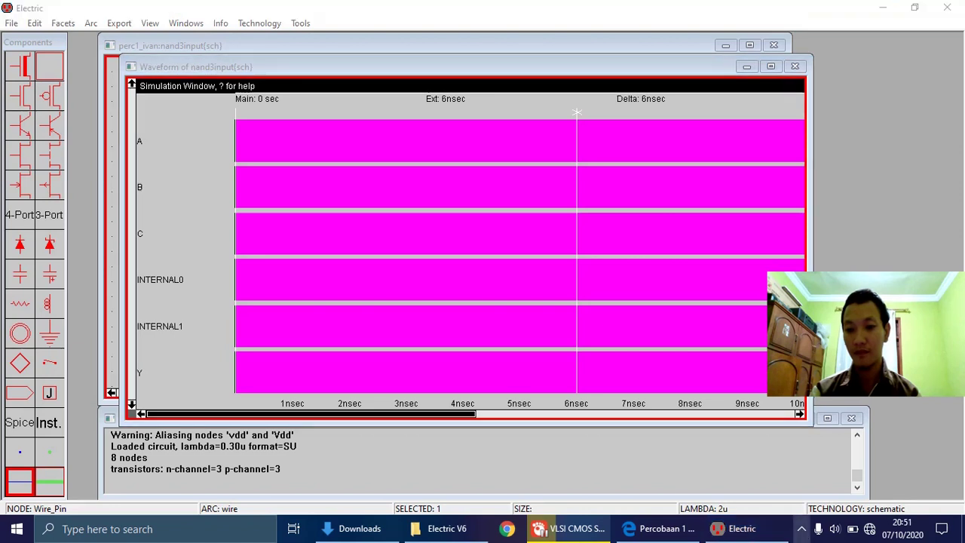
click(801, 528)
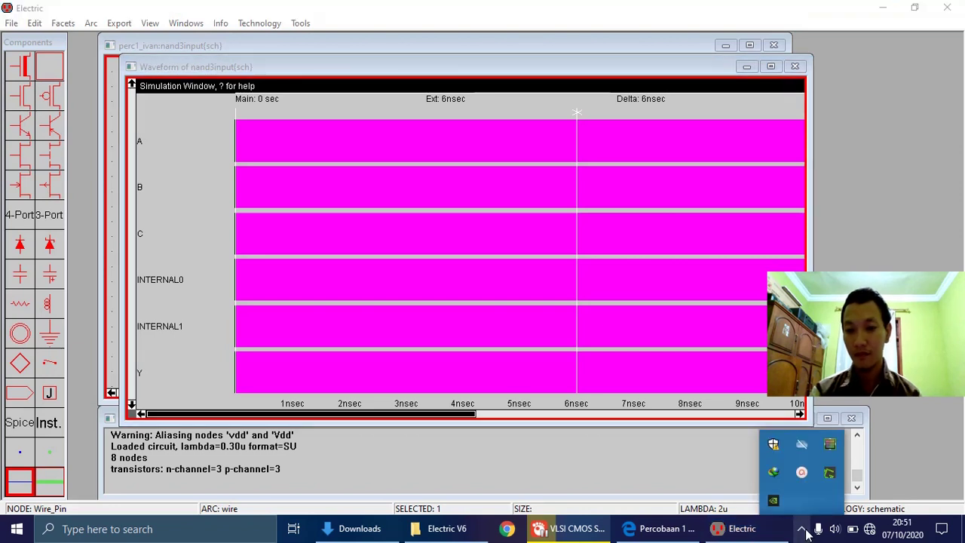
click(804, 472)
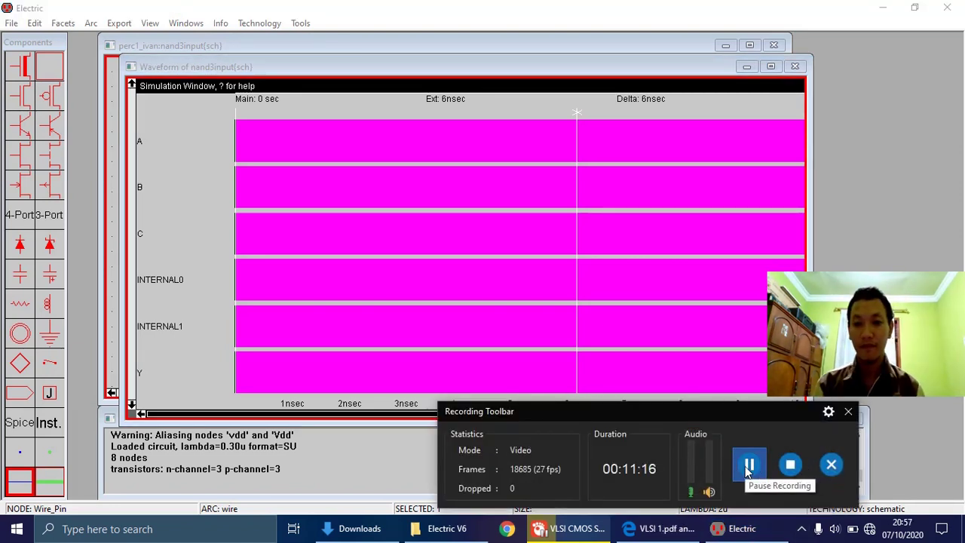
click(717, 291)
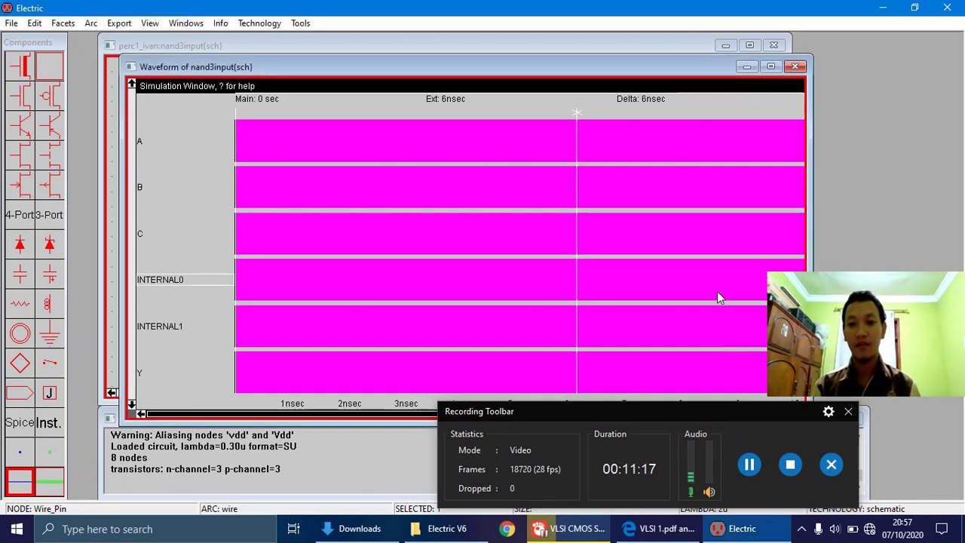
click(849, 413)
click(608, 485)
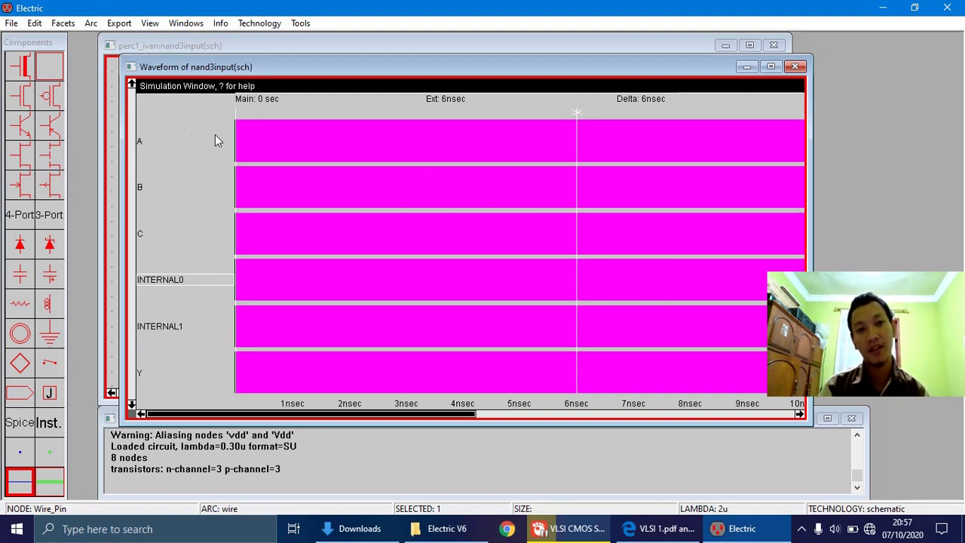
- Set input A to logic high from the main time cursor at 0 sec
click(191, 147)
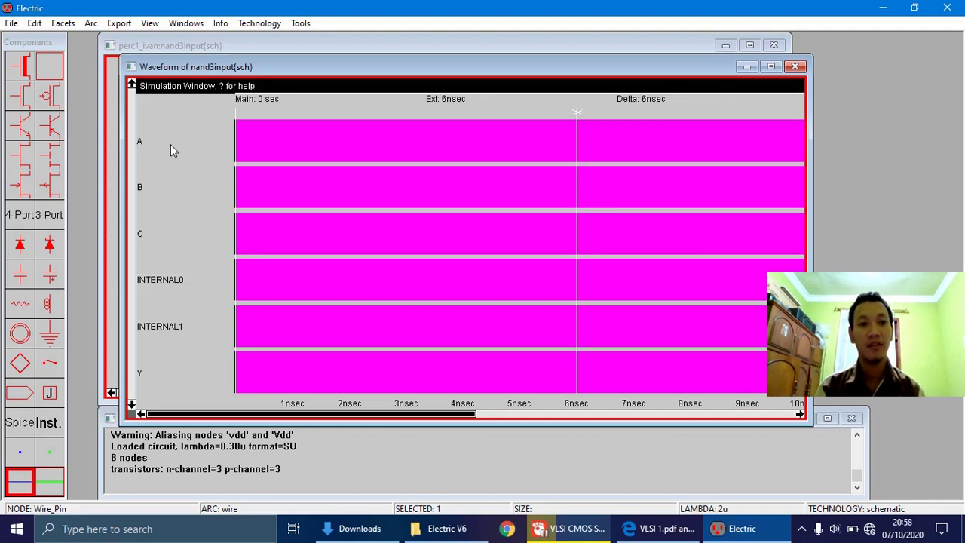
click(168, 136)
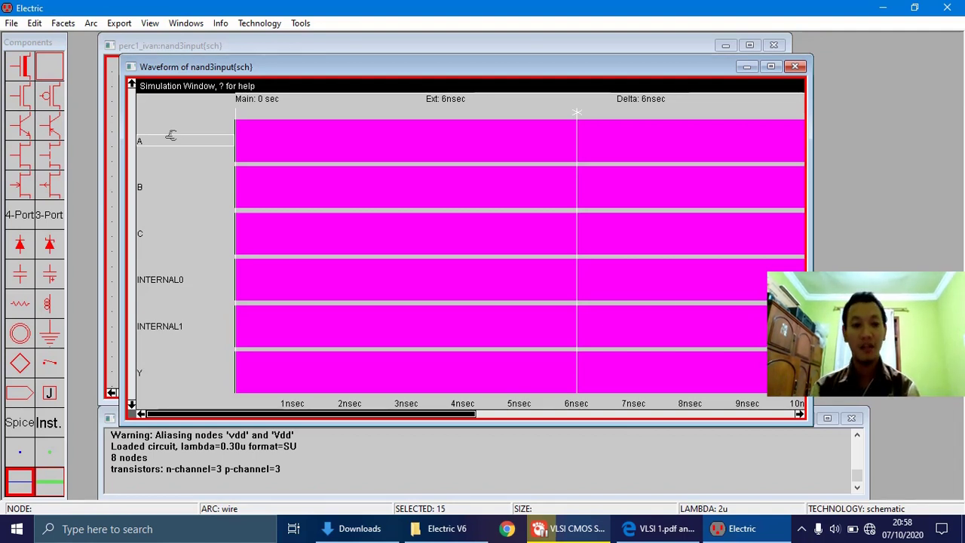
key(h)
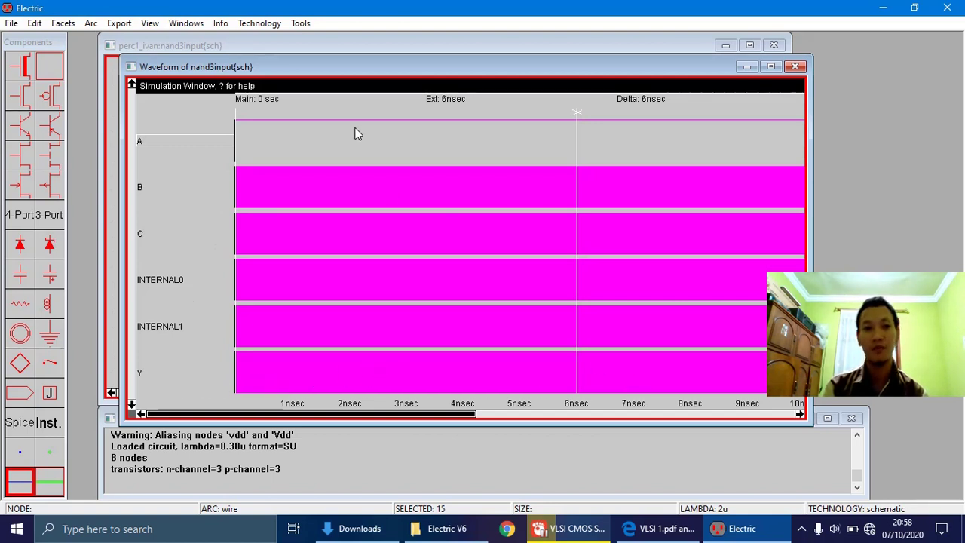
- Move the main time cursor to about 1.23 nsec and select the input B trace
click(234, 111)
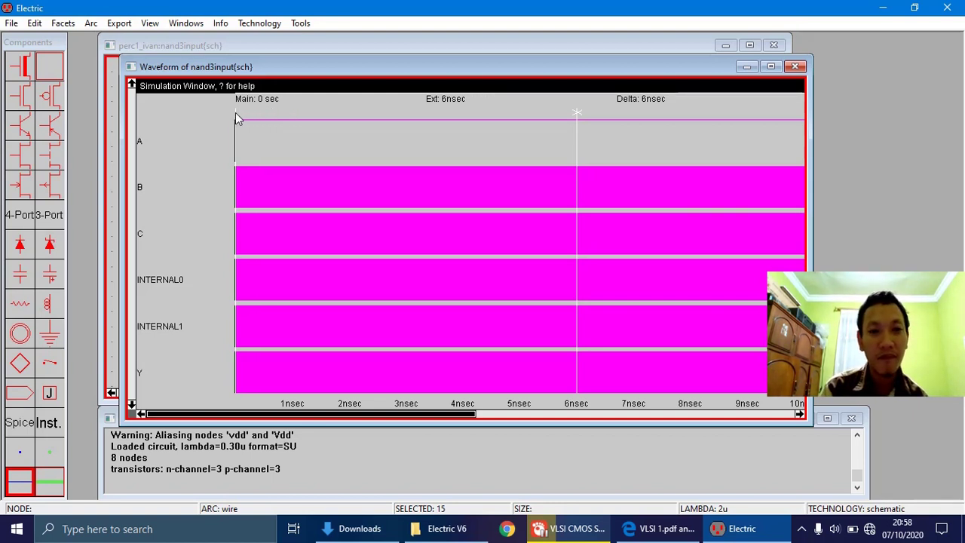
drag(235, 112, 305, 111)
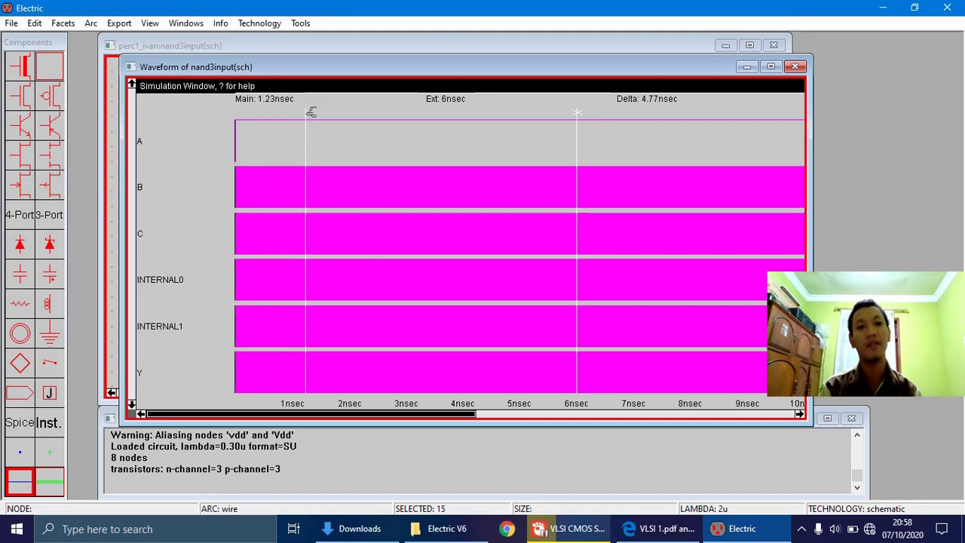
click(183, 184)
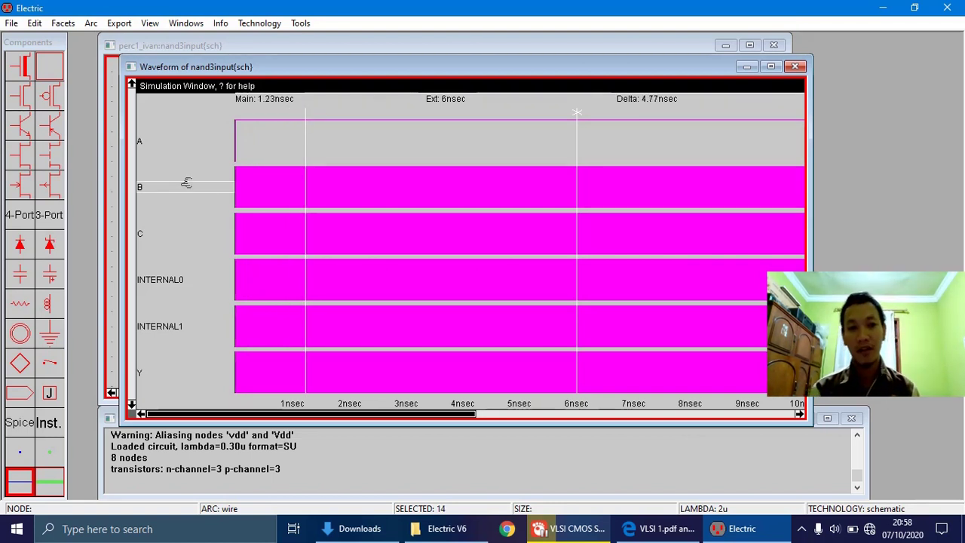
- Reorder the waveform traces so that output Y sits directly below input C, above INTERNAL0
click(150, 369)
click(162, 304)
drag(162, 305, 160, 273)
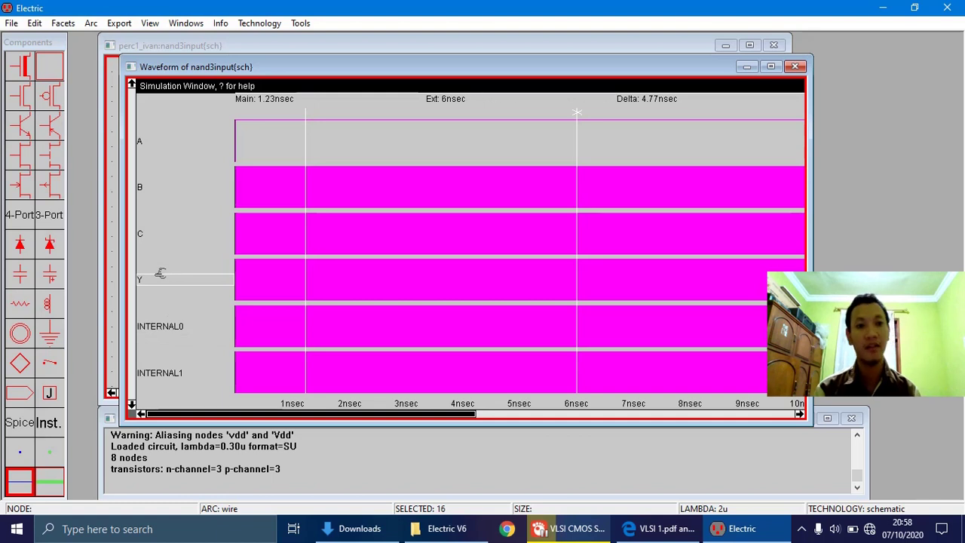
- Set input B to logic low at the main time cursor
click(165, 178)
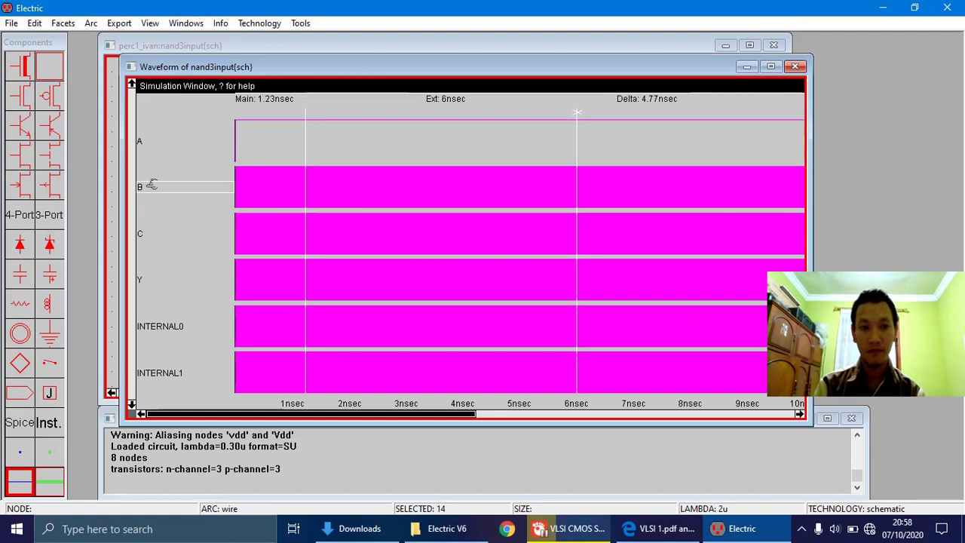
key(g)
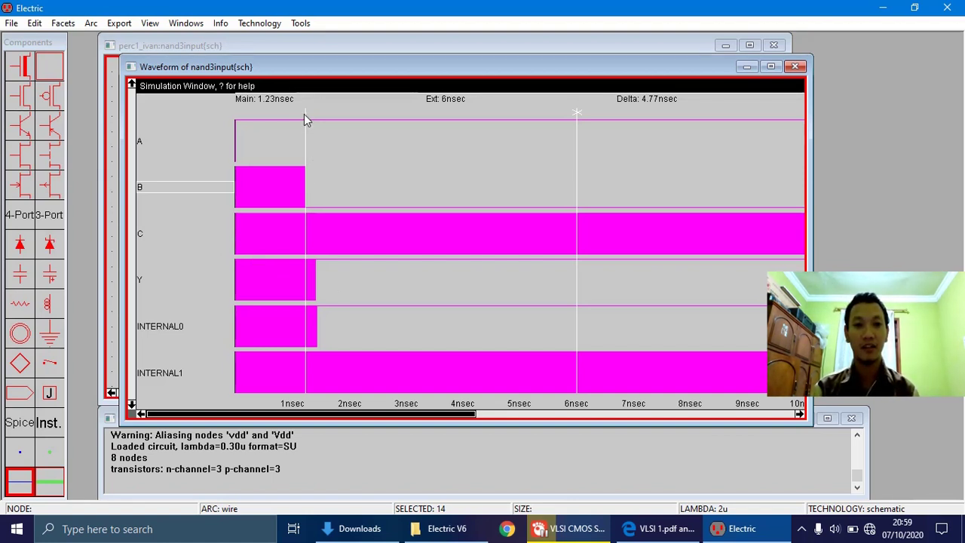
- Move the main time cursor to about 2.39 nsec and set input C to logic low there
drag(306, 115, 377, 119)
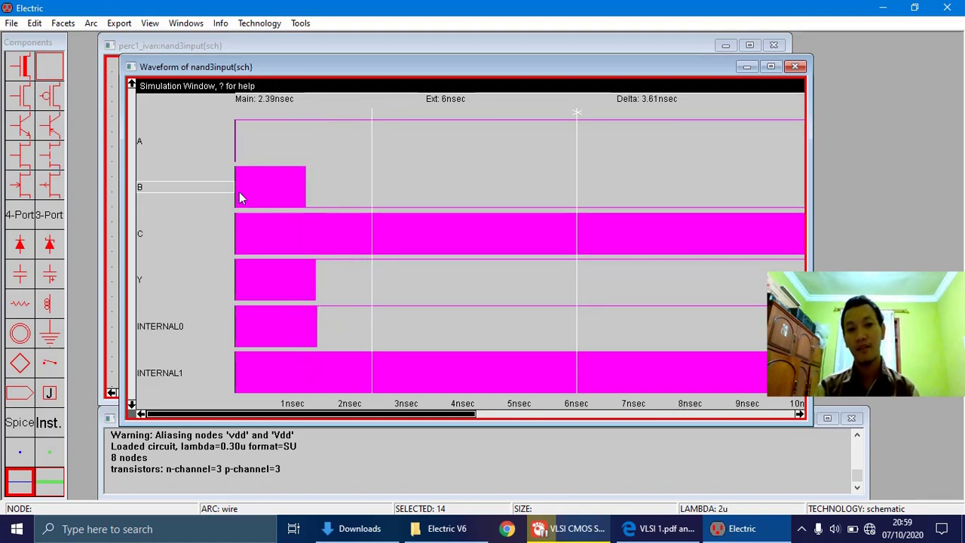
click(158, 233)
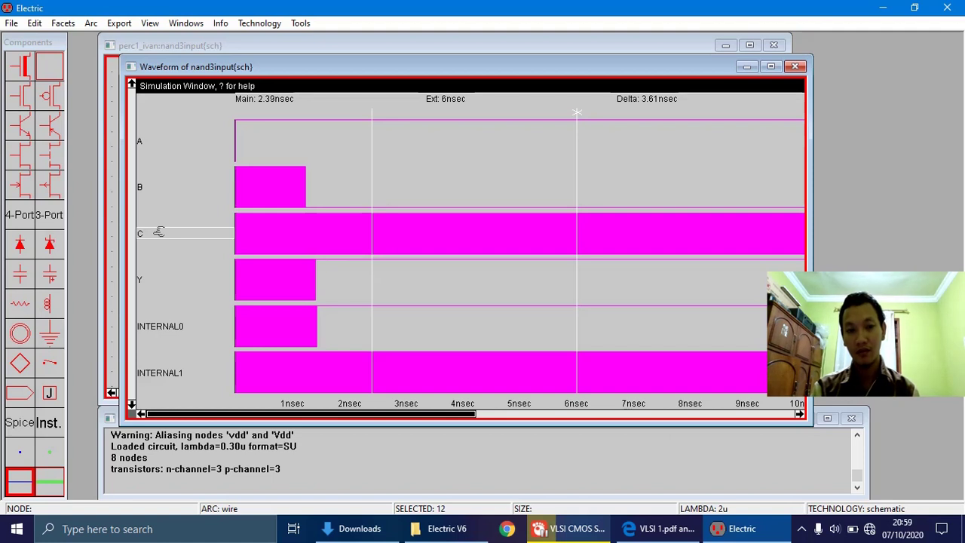
key(0)
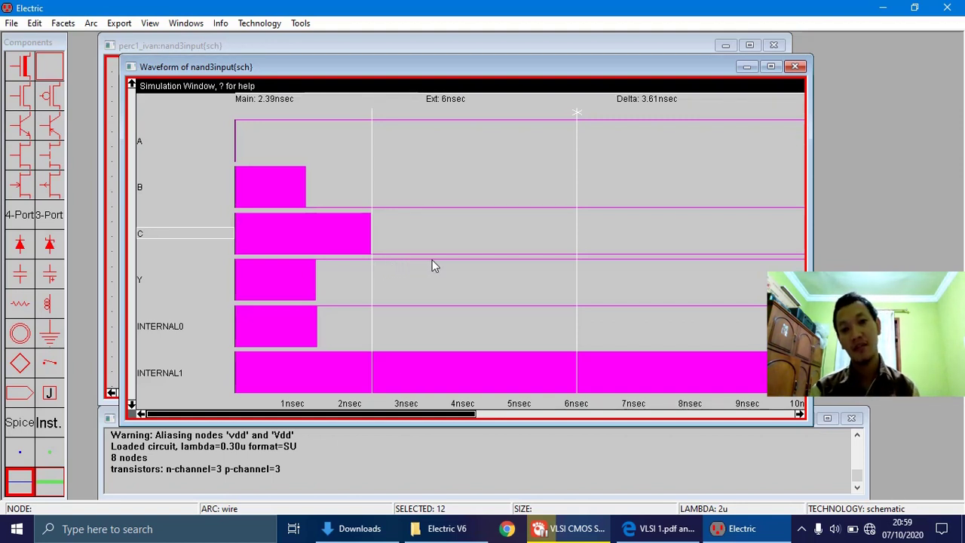
- Move the main time cursor to about 3.28 nsec and set input B to logic high there
drag(374, 114, 428, 110)
click(174, 147)
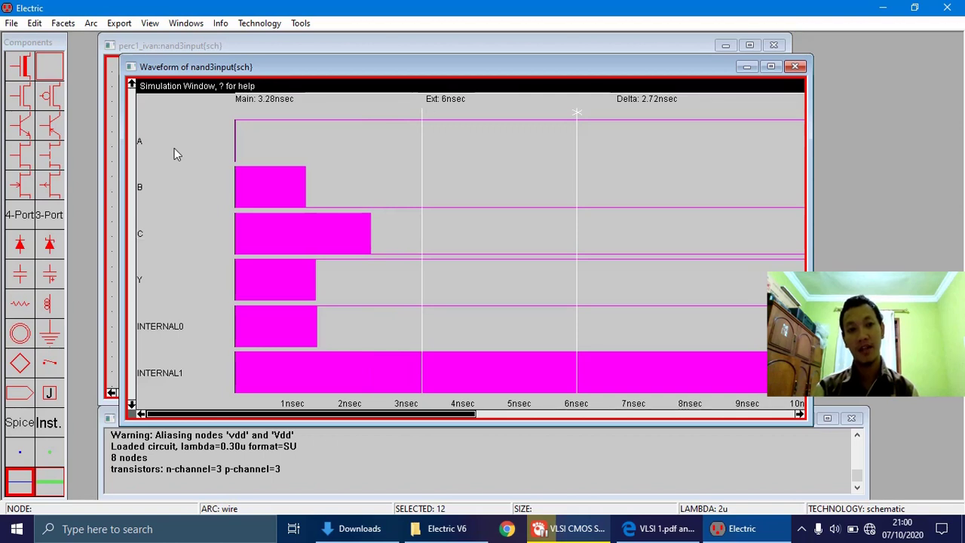
click(150, 187)
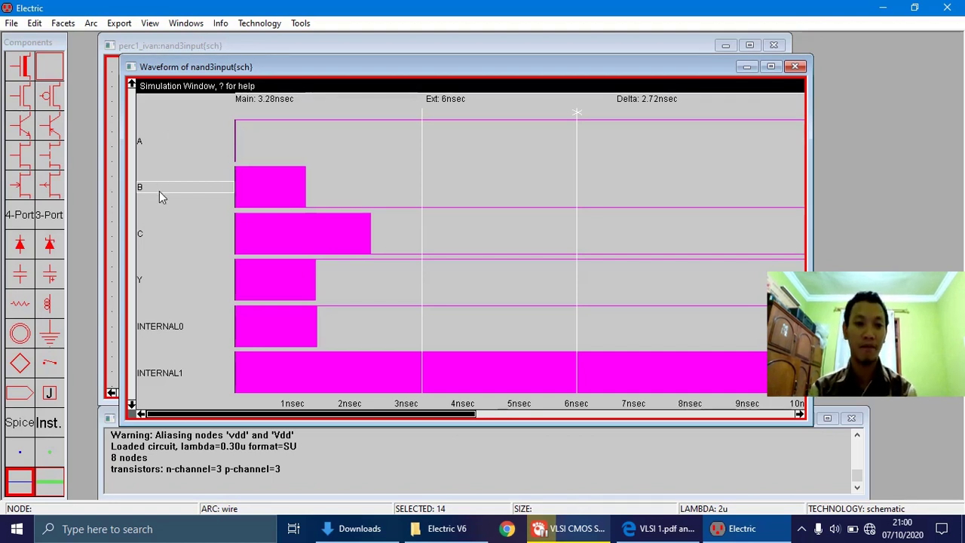
key(h)
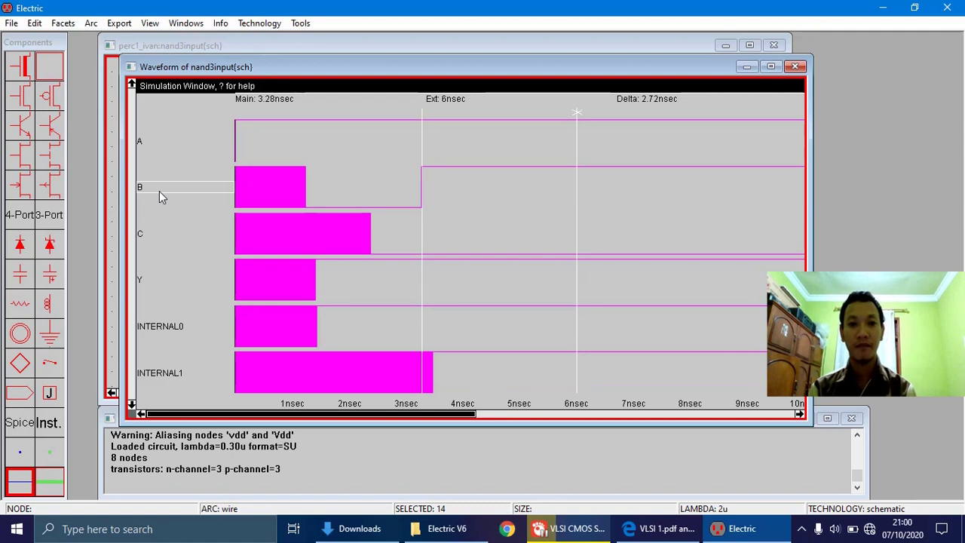
- Move the main time cursor to about 4.27 nsec and set input C to logic high there
drag(422, 119, 484, 119)
click(157, 233)
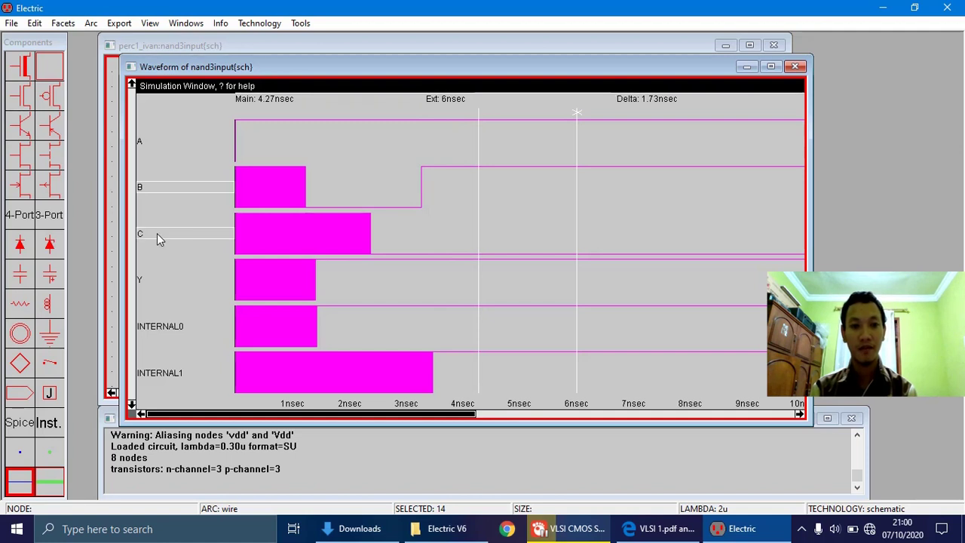
key(1)
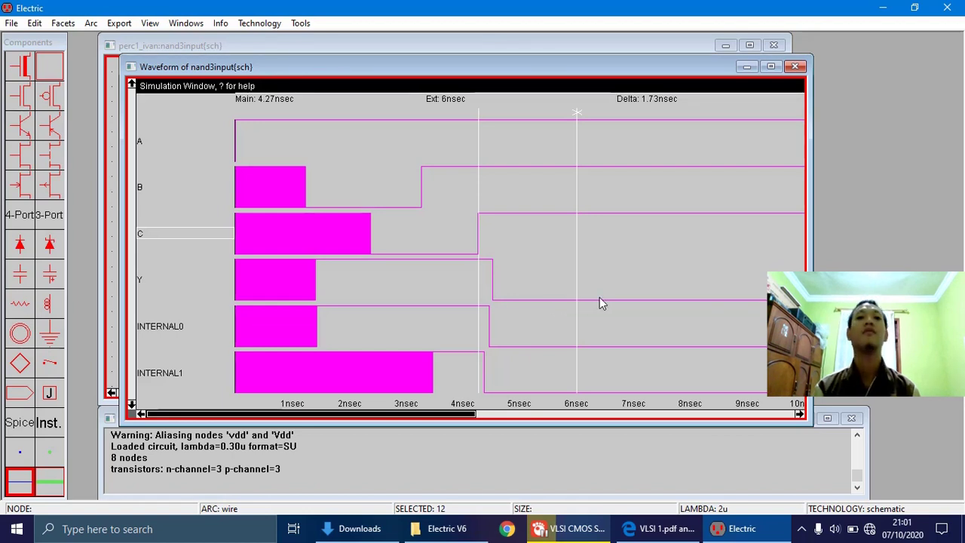
click(801, 528)
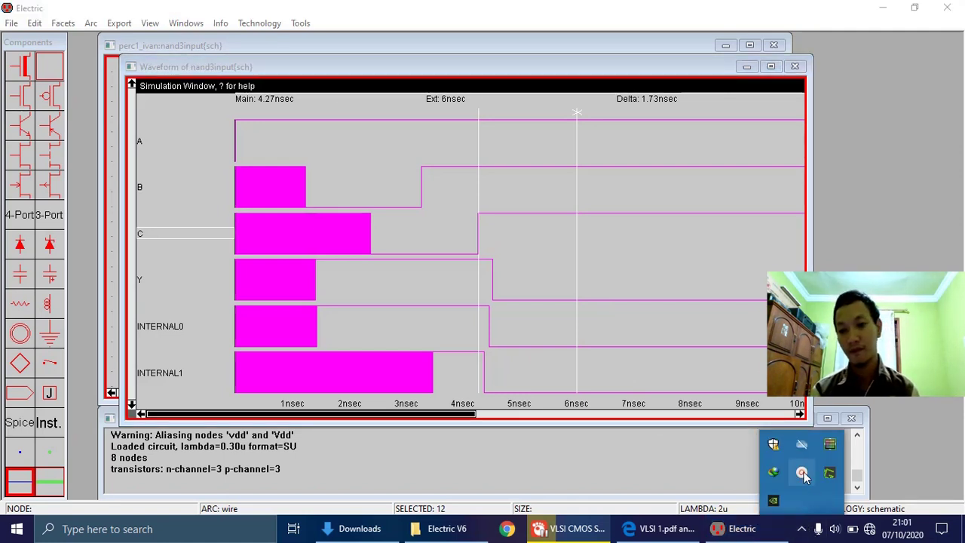